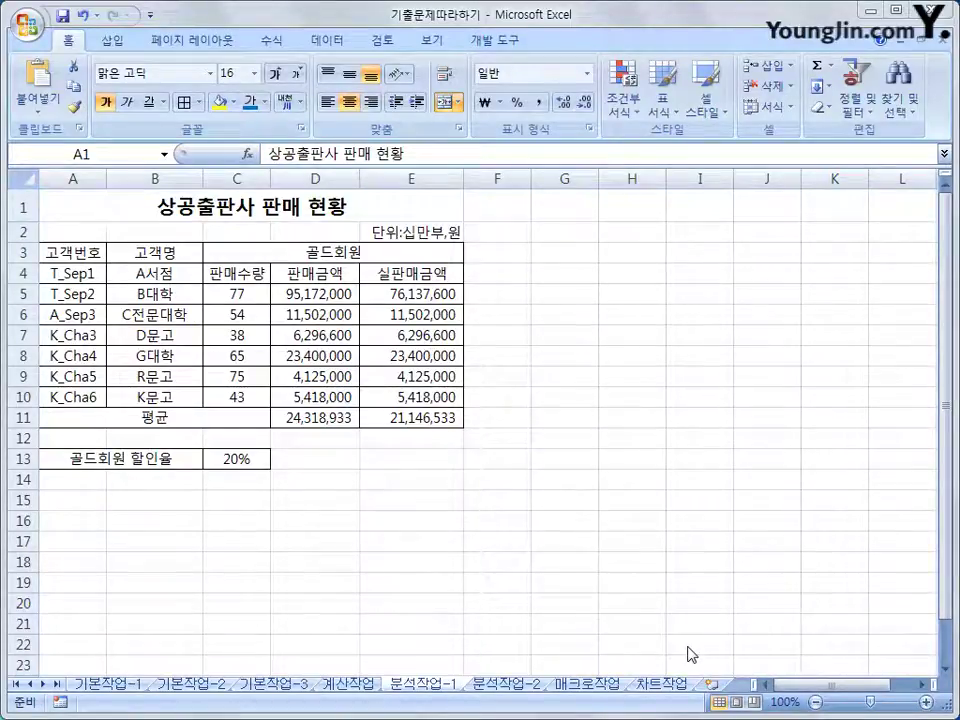
On the 분석작업-1 sheet, define the name 할인율 for the gold member discount rate cell C13.
{"action": "left_click", "coordinate": [422, 690]}
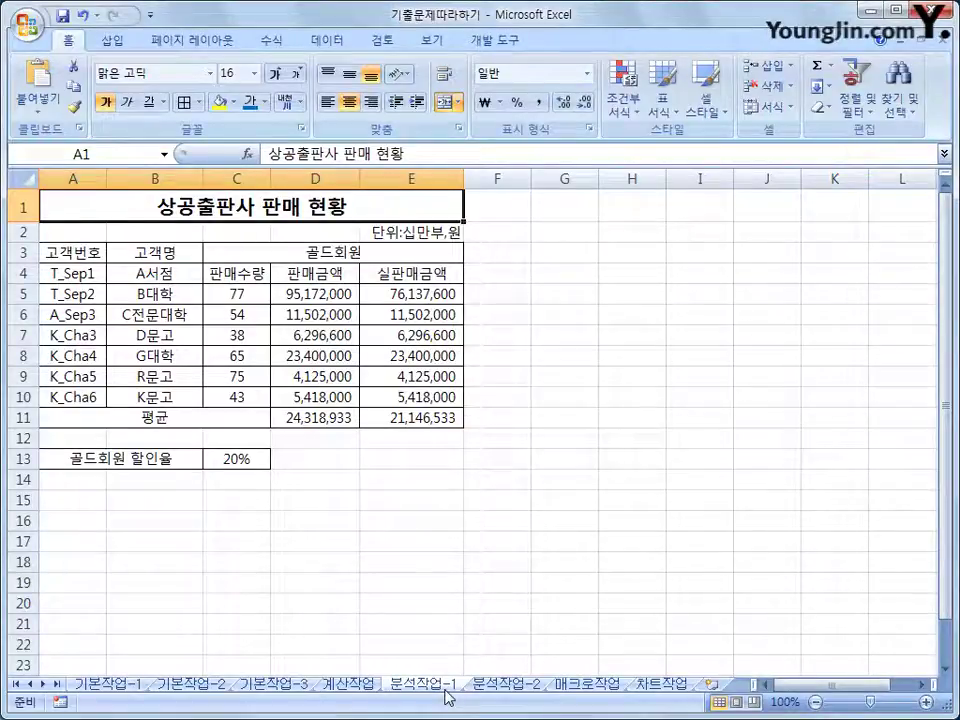
{"action": "left_click", "coordinate": [222, 459]}
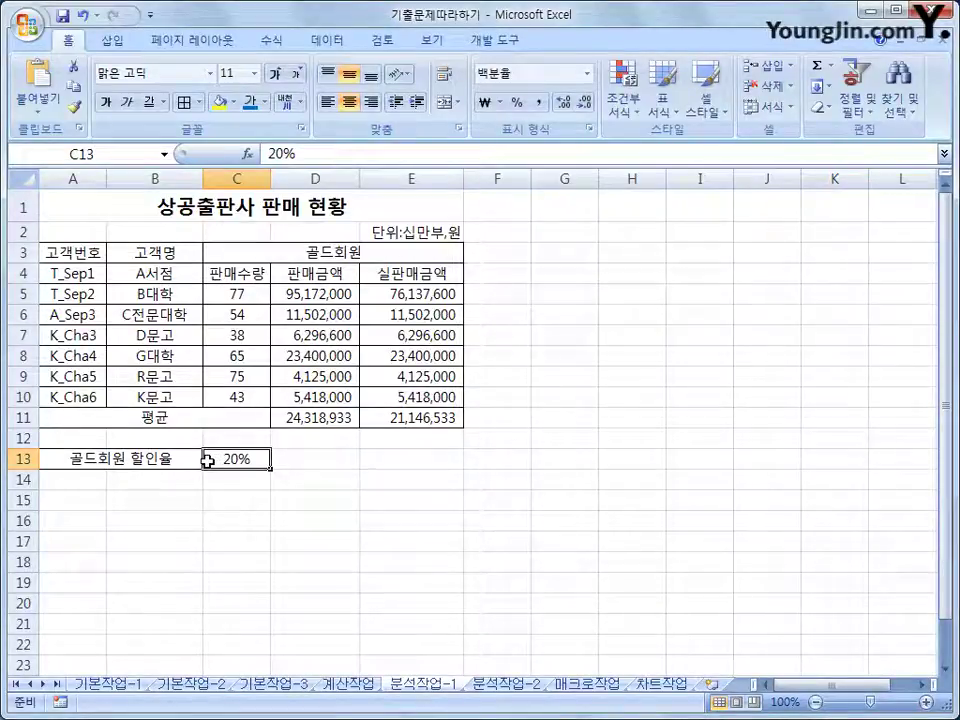
{"action": "left_click", "coordinate": [115, 159]}
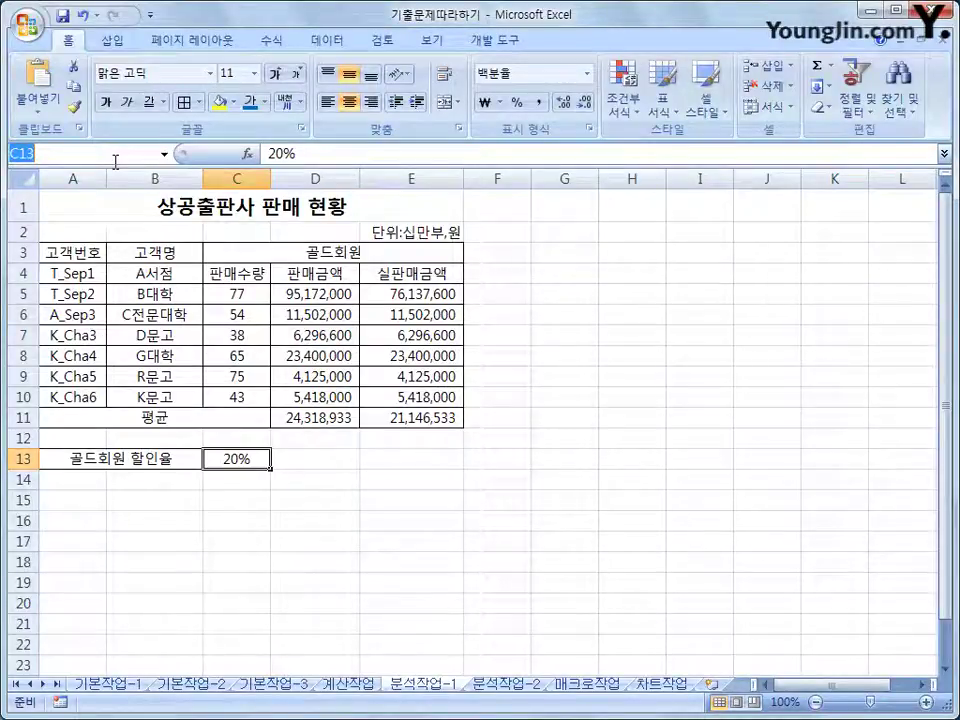
{"action": "type", "text": "할인율"}
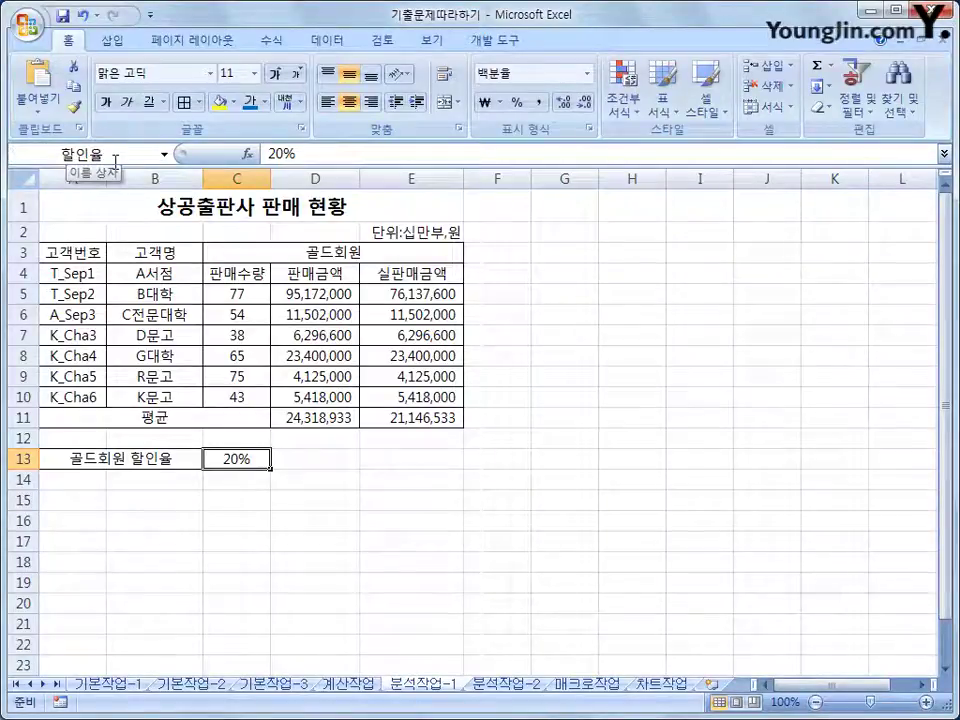
Define the name 실판매금액평균 for cell E11, the average of the actual sales amounts.
{"action": "left_click", "coordinate": [418, 424]}
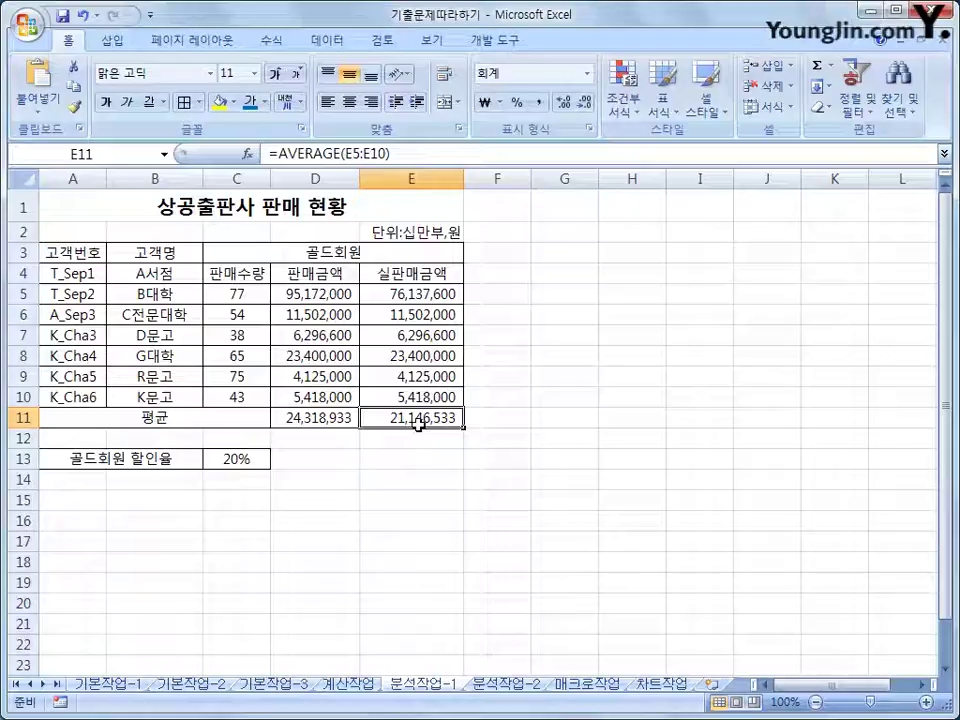
{"action": "left_click", "coordinate": [120, 154]}
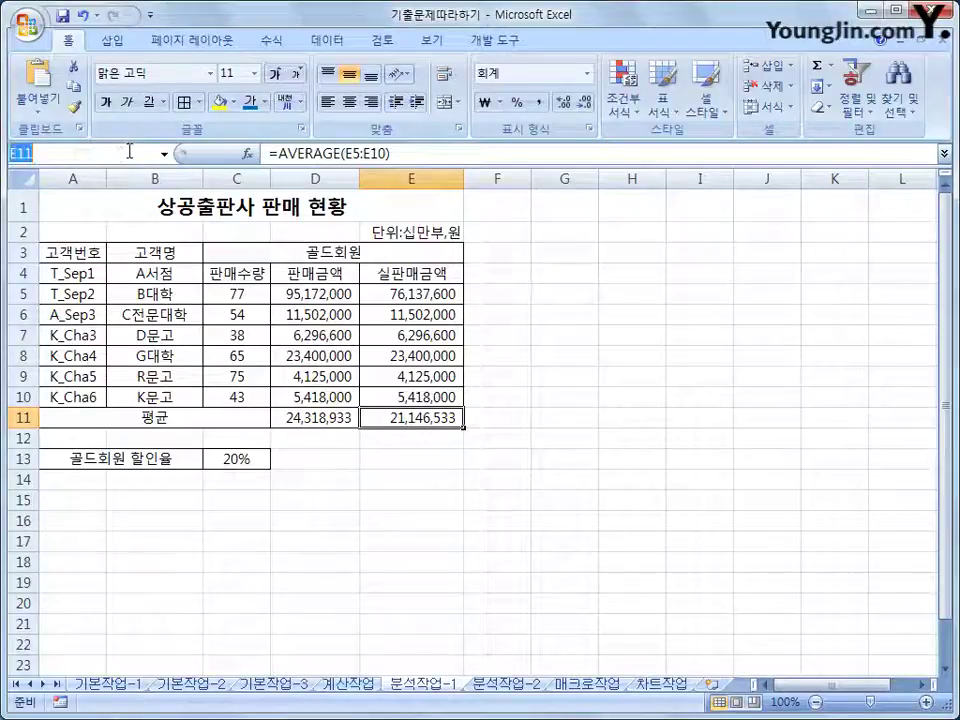
{"action": "type", "text": "실판"}
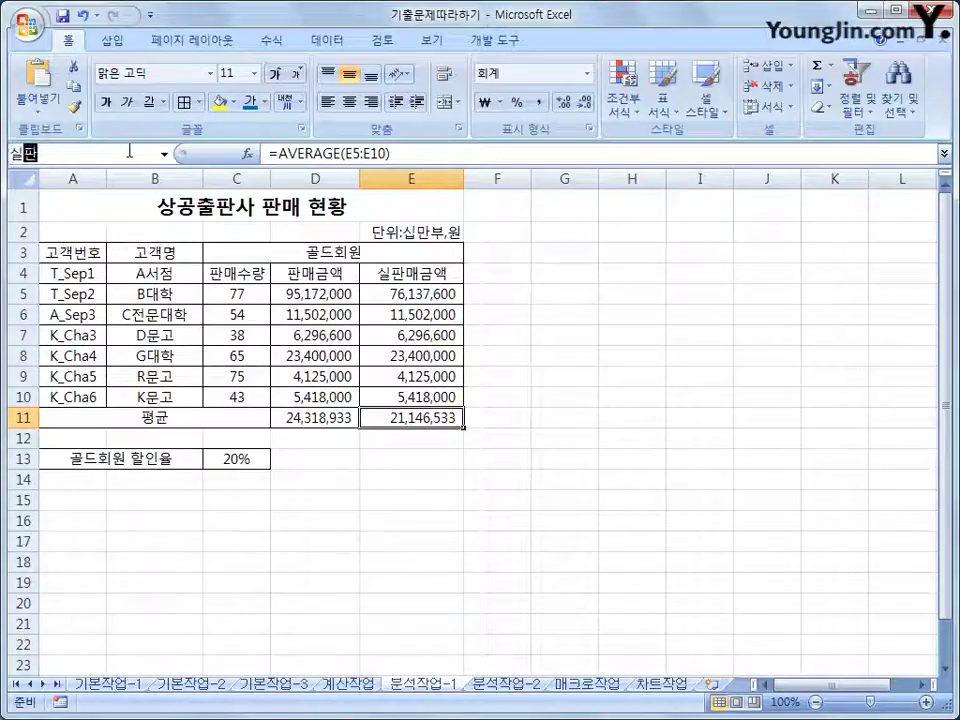
{"action": "type", "text": "ㅁ매금액"}
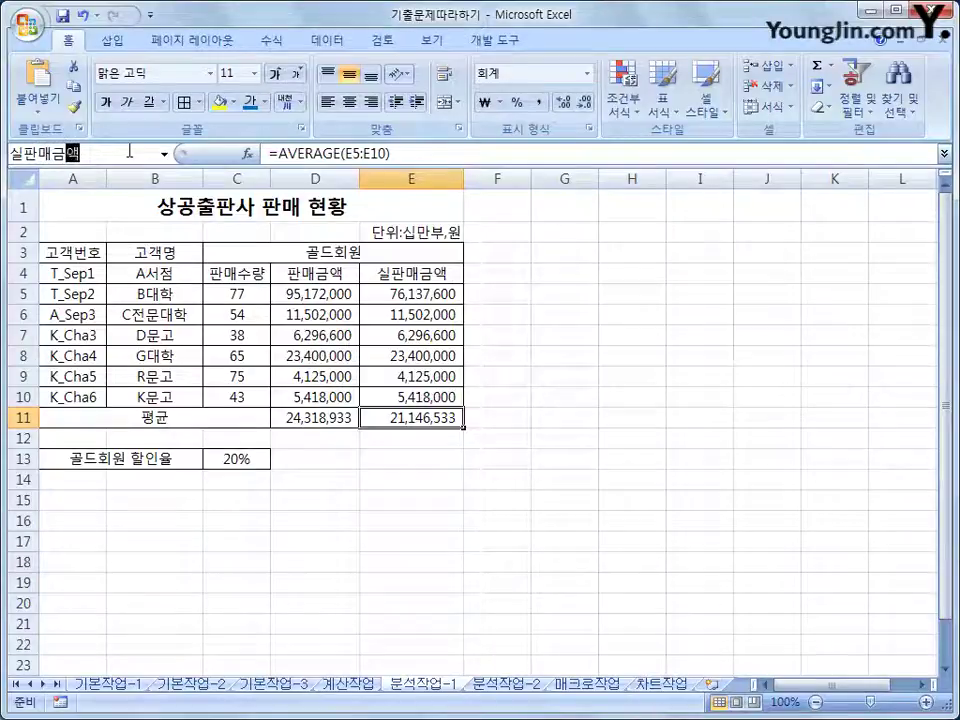
{"action": "type", "text": "평균"}
{"action": "key", "text": "Return"}
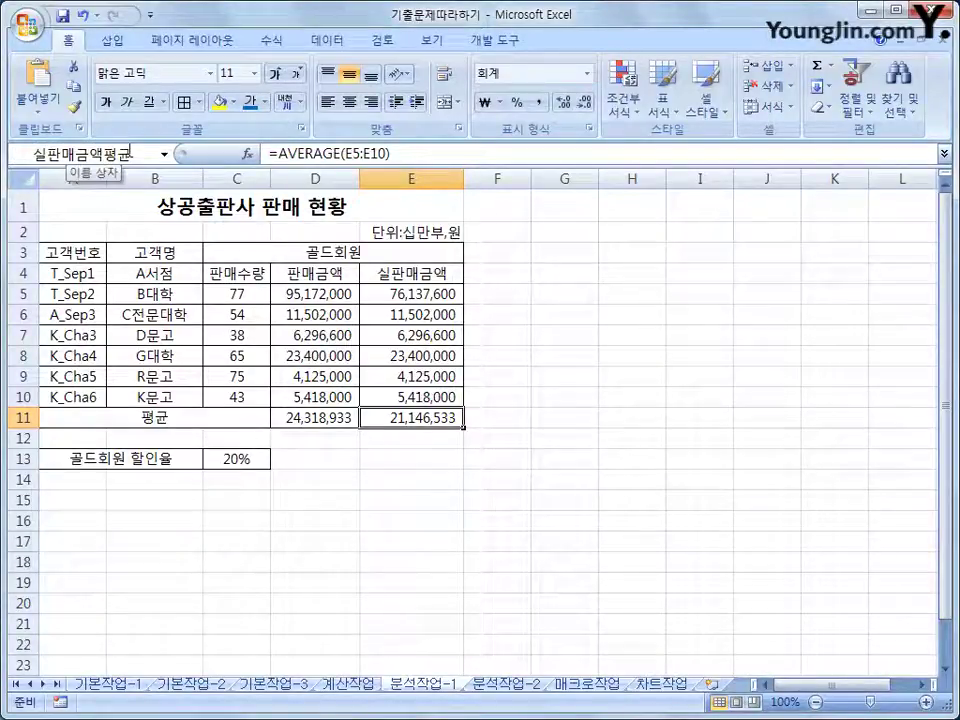
Add a scenario called 할인율증가 in the Scenario Manager, with changing cell C13 set to 30%.
{"action": "left_click", "coordinate": [230, 457]}
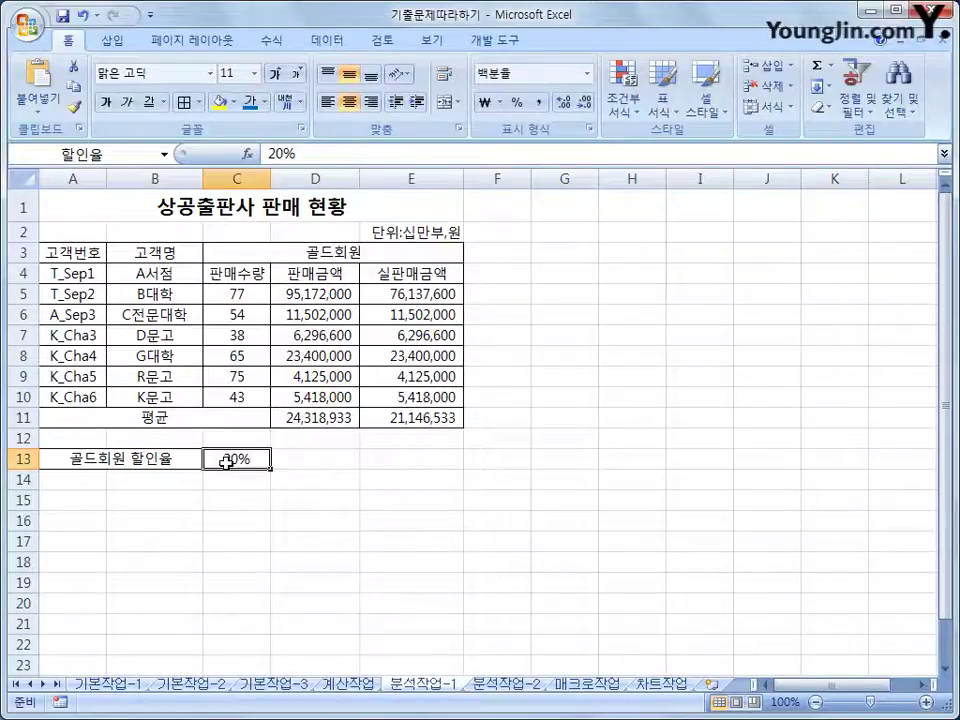
{"action": "left_click", "coordinate": [330, 42]}
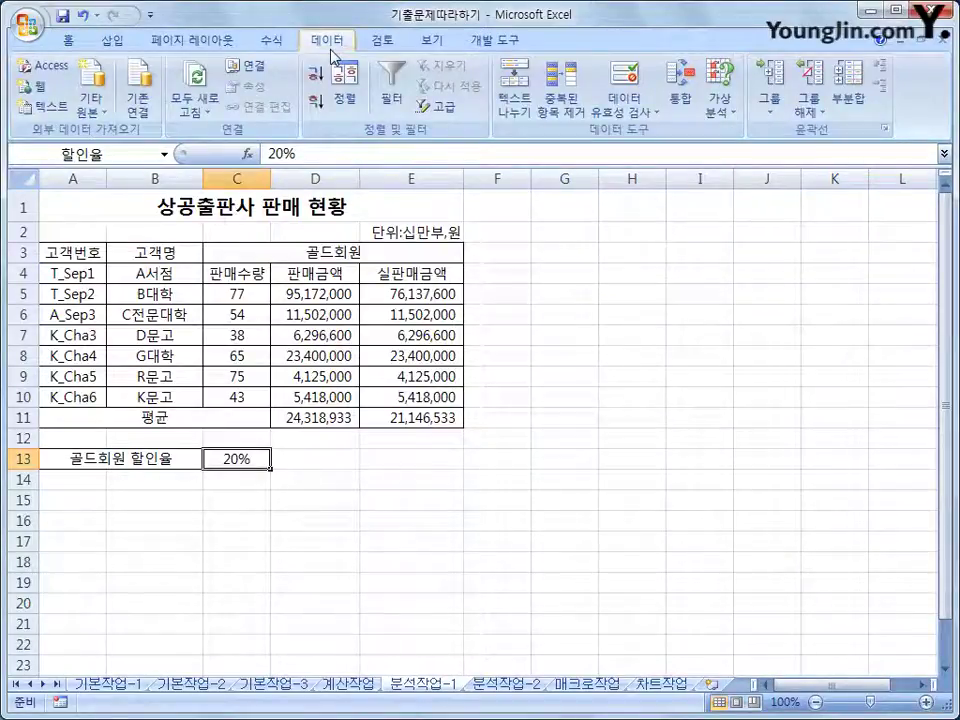
{"action": "left_click", "coordinate": [720, 117]}
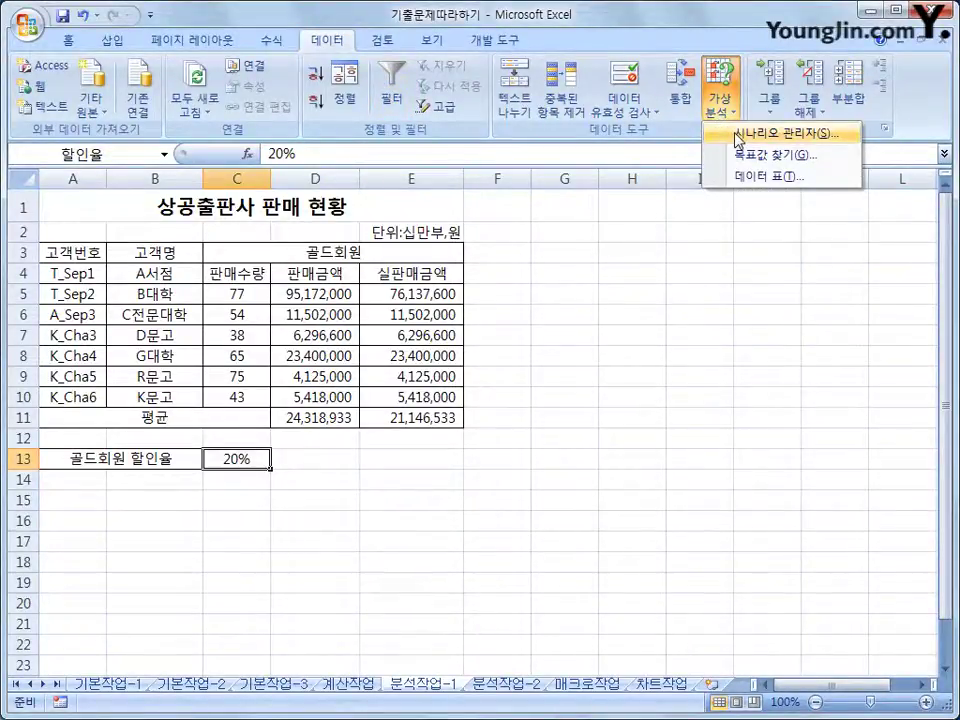
{"action": "left_click", "coordinate": [738, 133]}
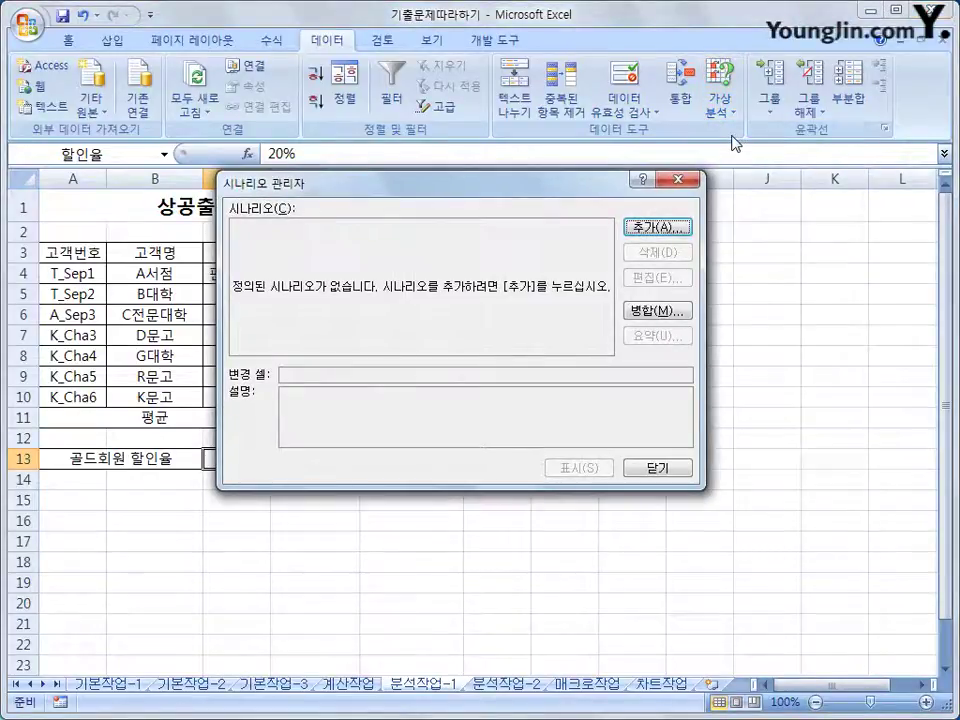
{"action": "left_click_drag", "start_coordinate": [550, 186], "coordinate": [687, 178]}
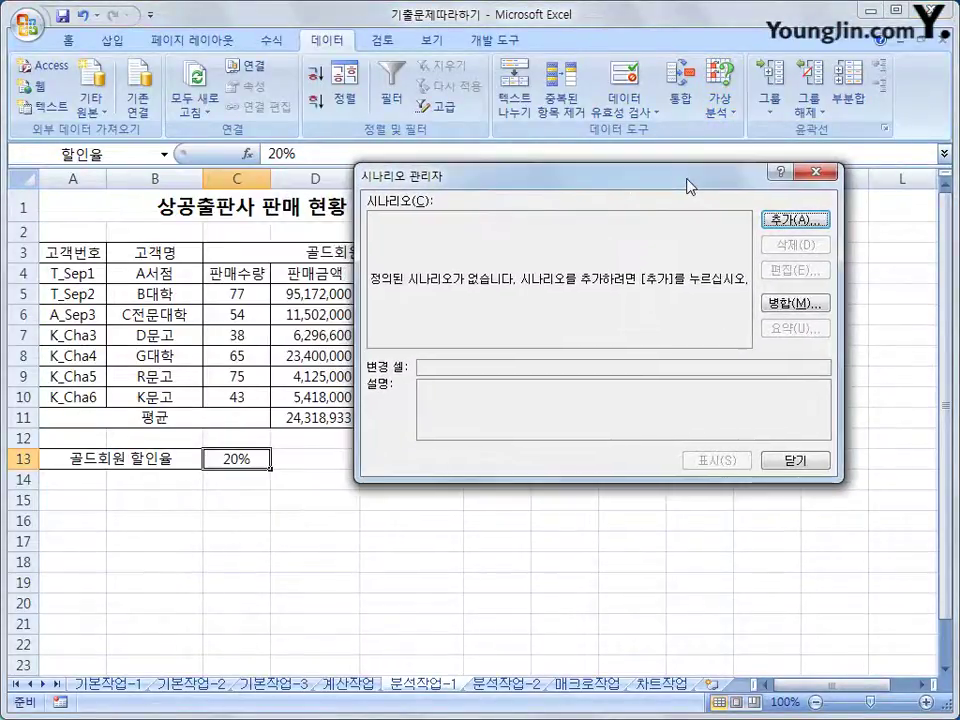
{"action": "left_click", "coordinate": [778, 220]}
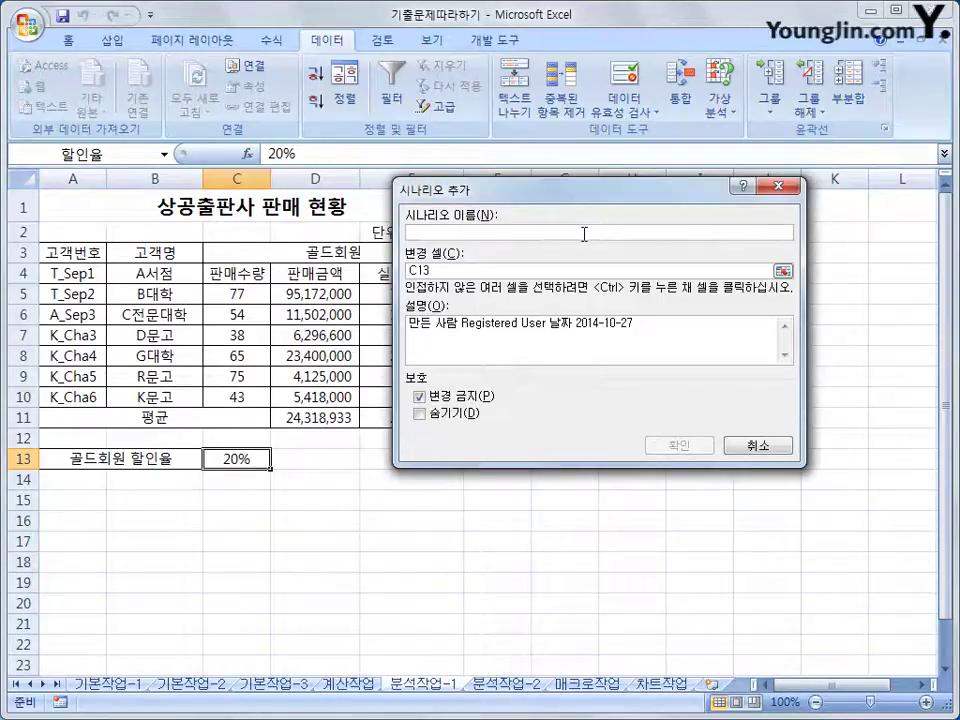
{"action": "type", "text": "할인율"}
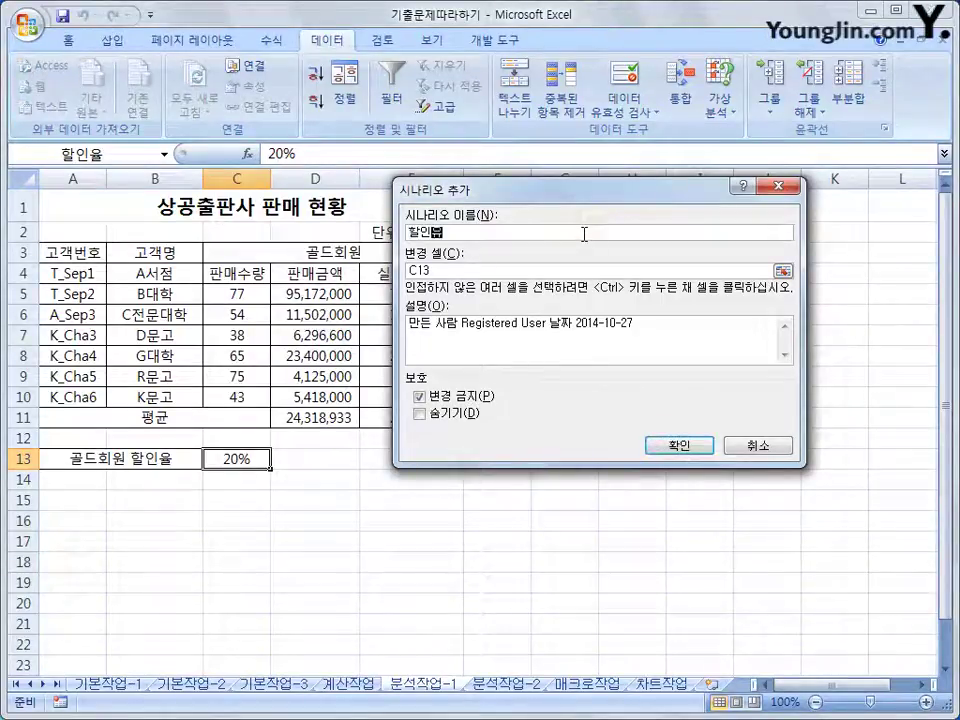
{"action": "type", "text": "증가"}
{"action": "key", "text": "Tab"}
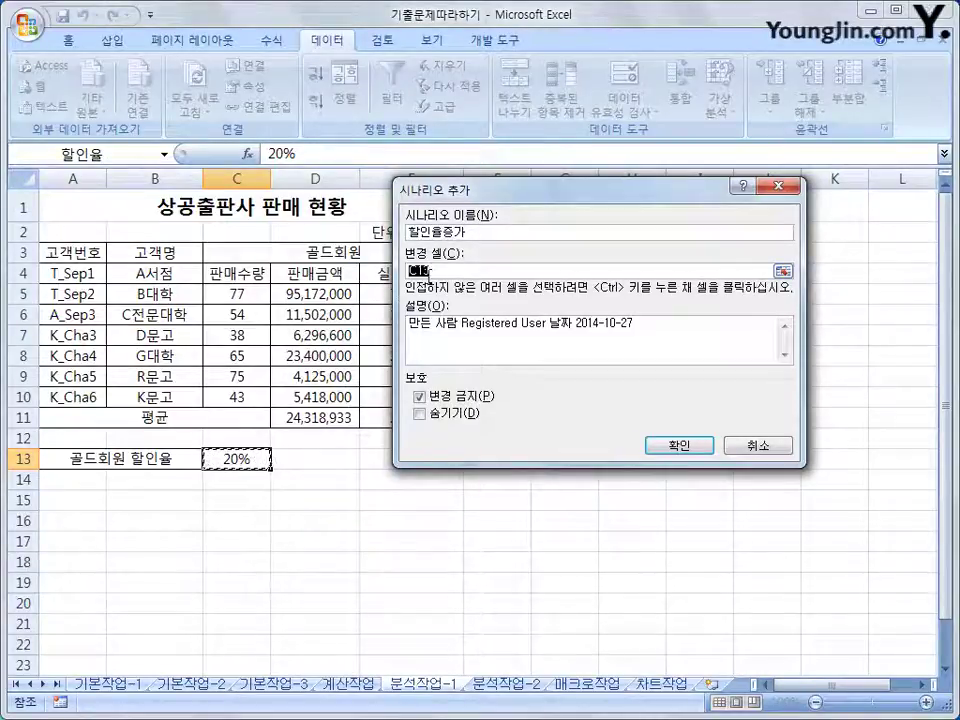
{"action": "left_click", "coordinate": [250, 456]}
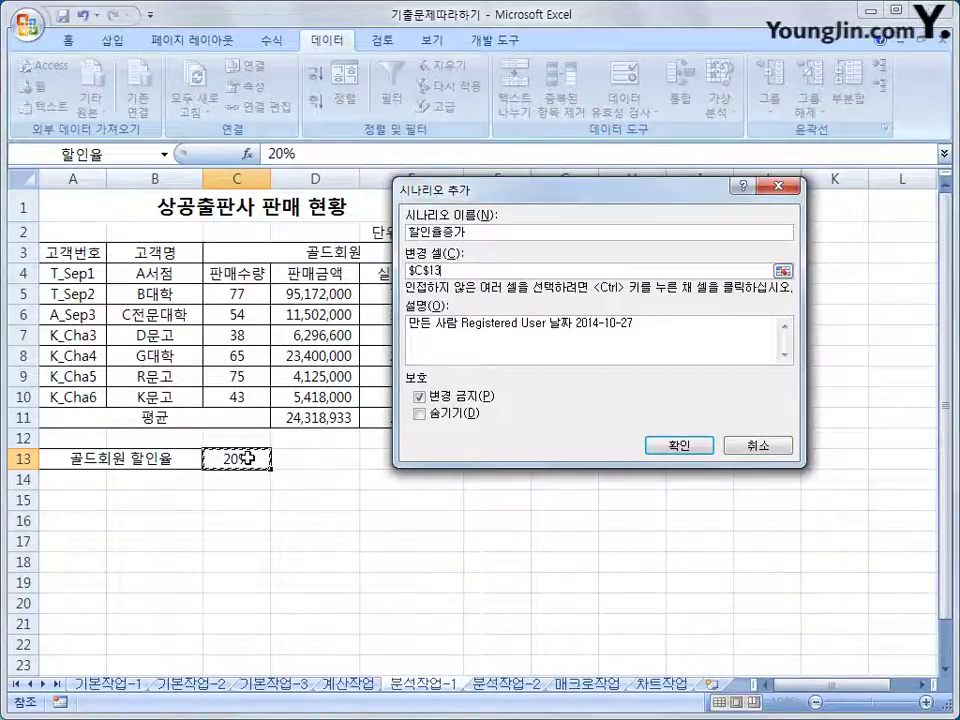
{"action": "left_click", "coordinate": [679, 445]}
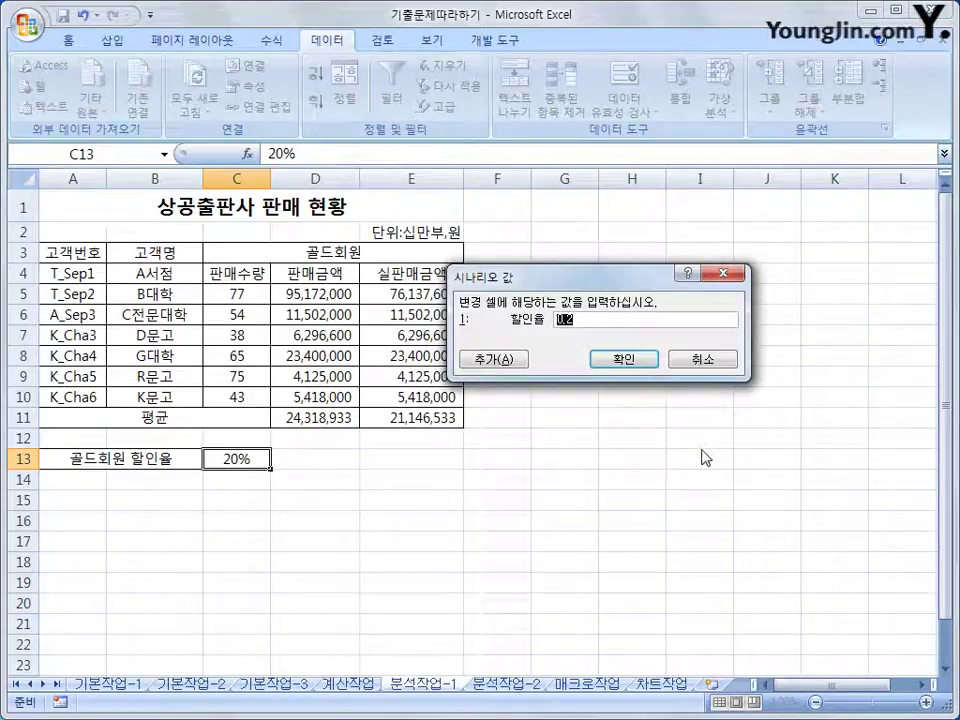
{"action": "type", "text": "30%"}
Add a second scenario called 할인율인하 for changing cell C13 with a value of 0.1.
{"action": "left_click", "coordinate": [517, 360]}
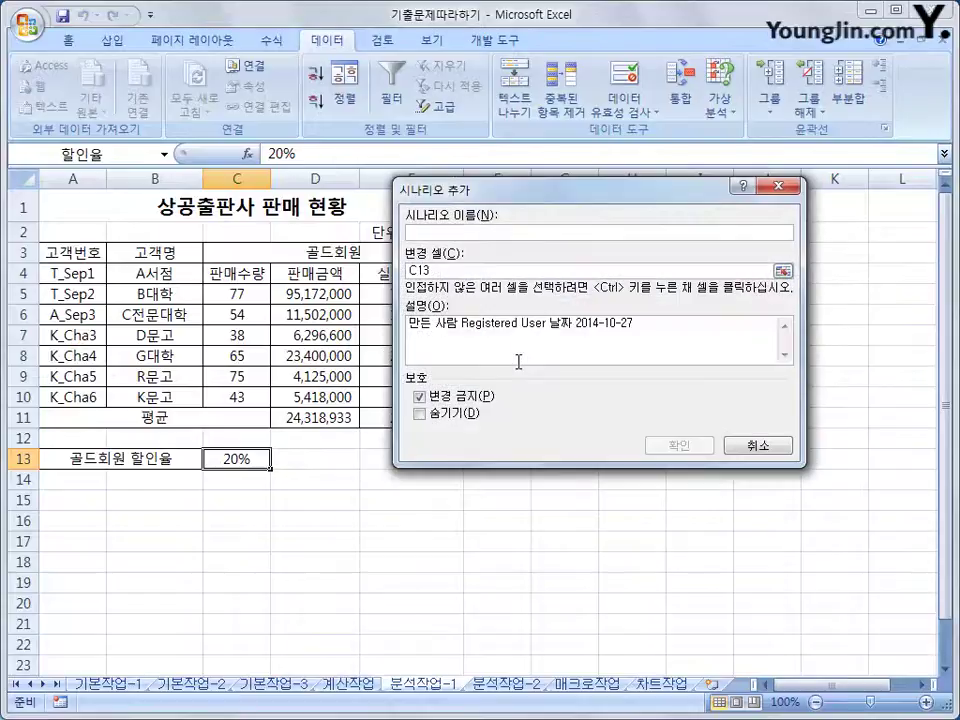
{"action": "type", "text": "할인율인하"}
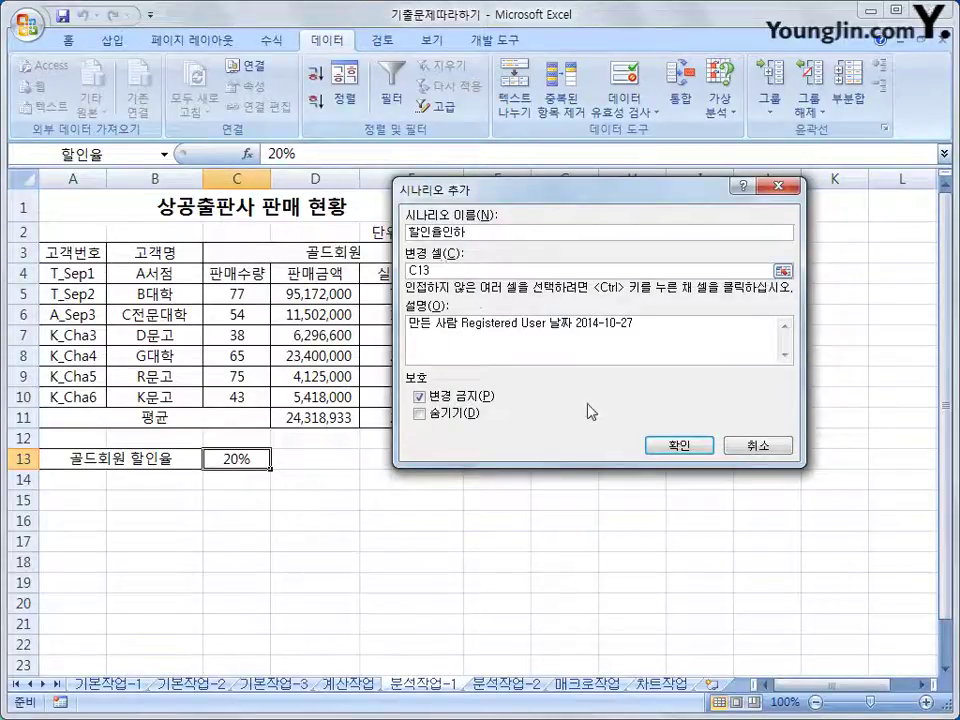
{"action": "left_click", "coordinate": [662, 446]}
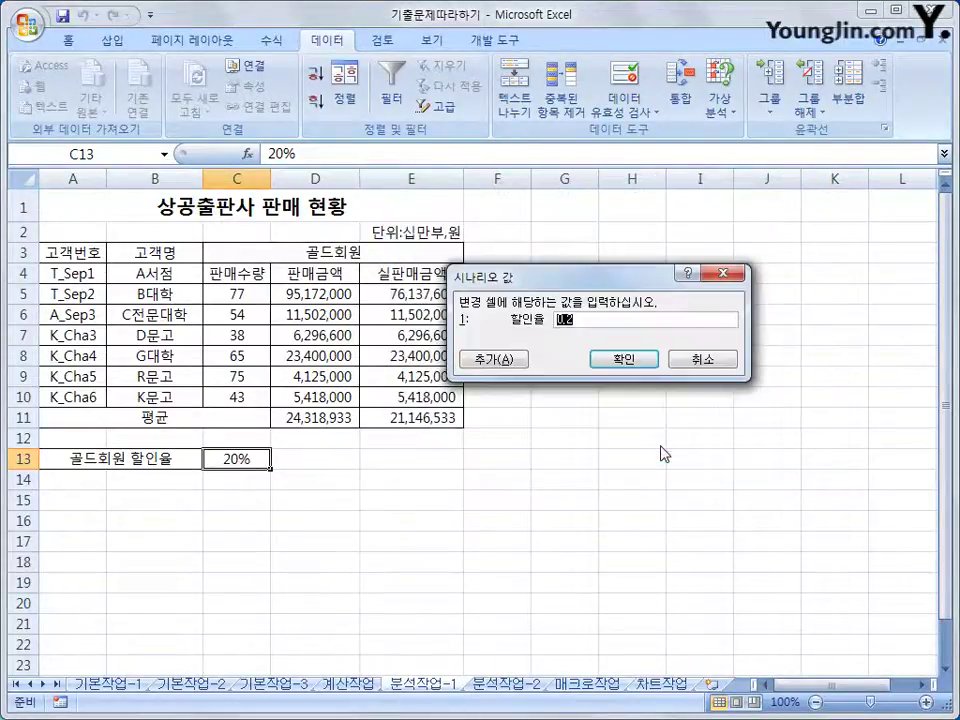
{"action": "key", "text": "BackSpace"}
{"action": "type", "text": "0.1"}
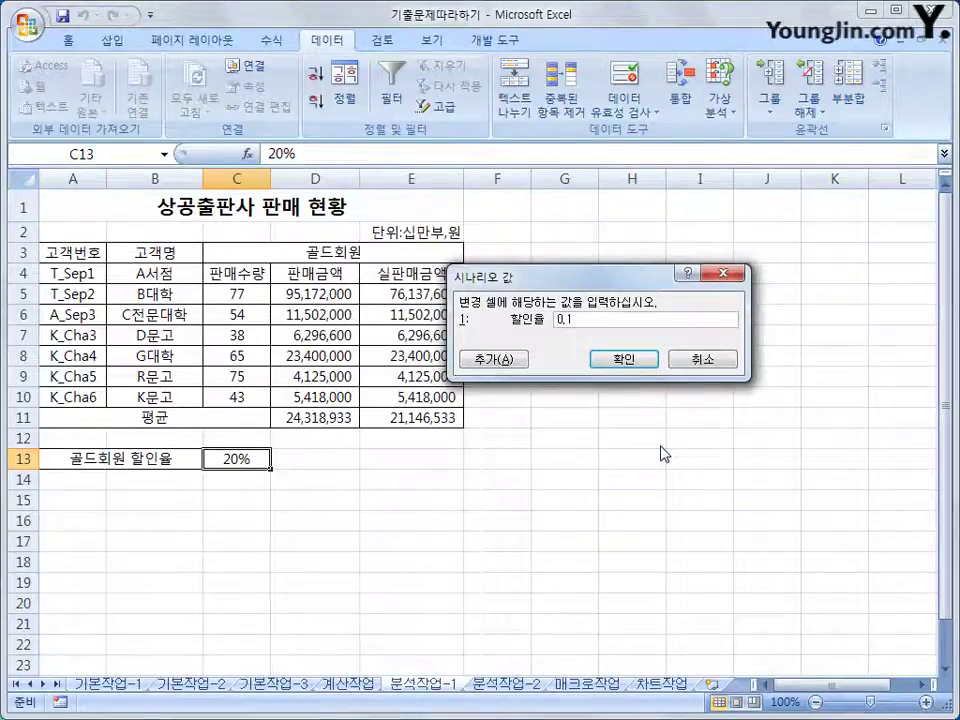
{"action": "left_click", "coordinate": [623, 360]}
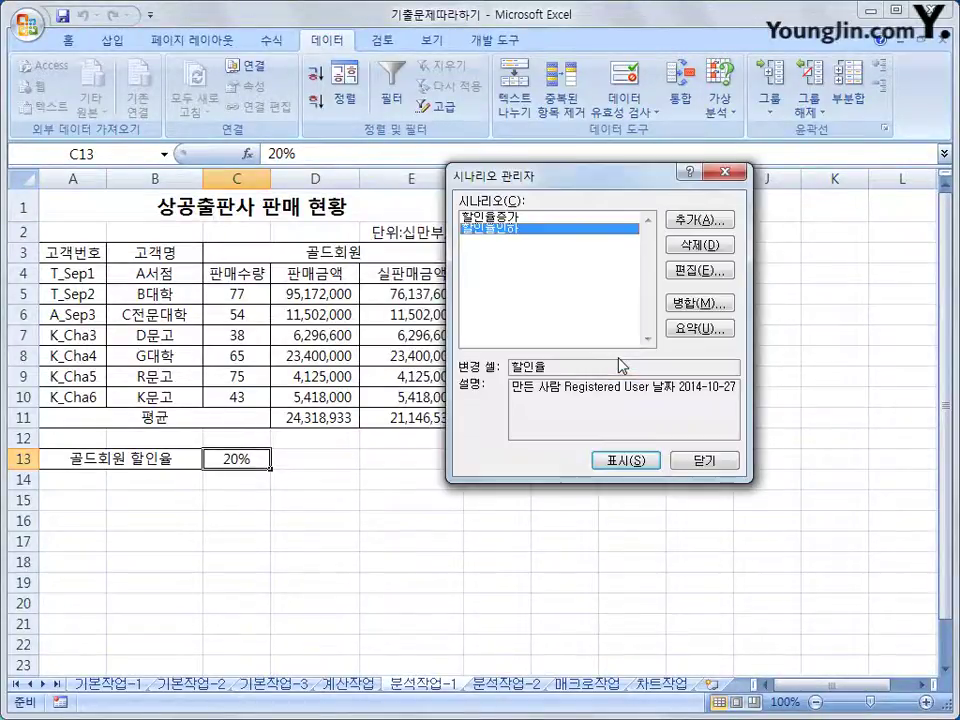
Create a scenario summary report with result cell E11 and check it against the 분석작업-1 sheet.
{"action": "left_click", "coordinate": [520, 229]}
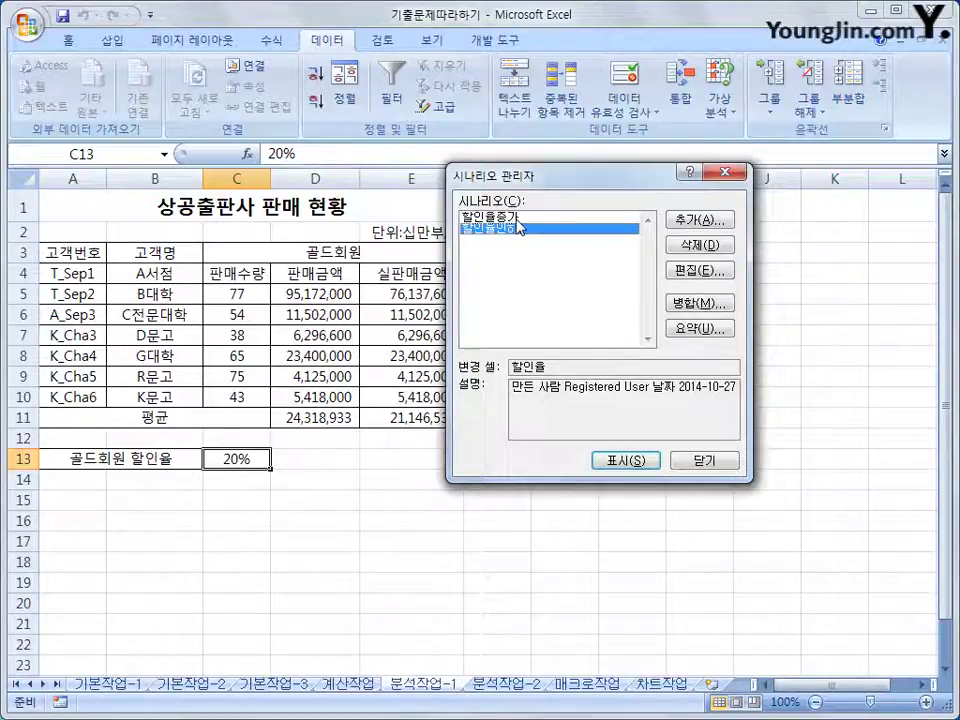
{"action": "left_click", "coordinate": [711, 330]}
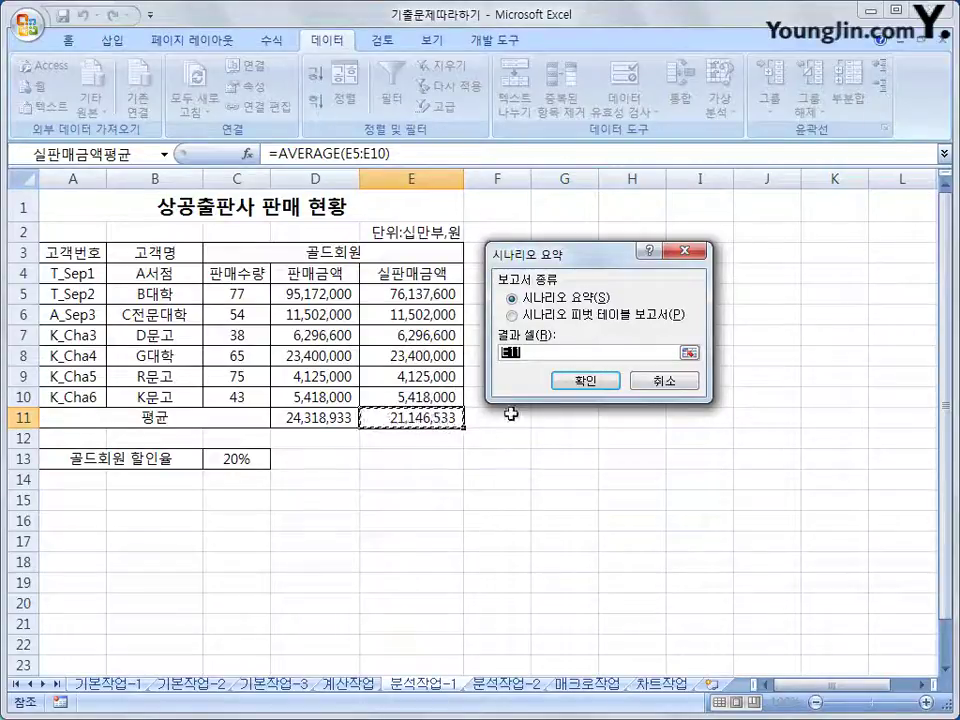
{"action": "left_click", "coordinate": [584, 382]}
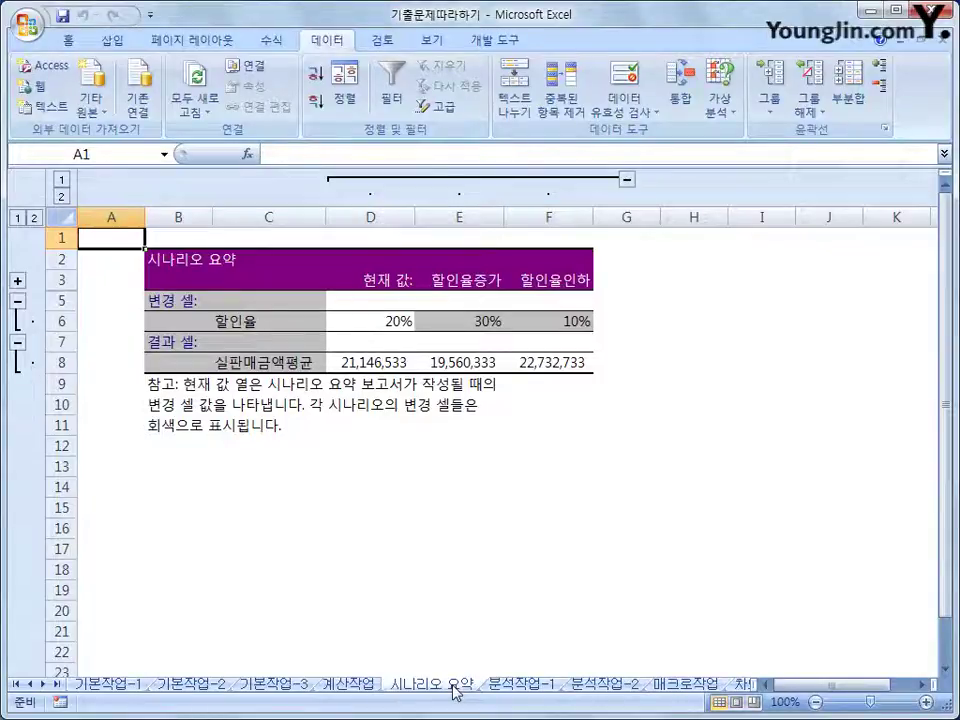
{"action": "left_click", "coordinate": [508, 684]}
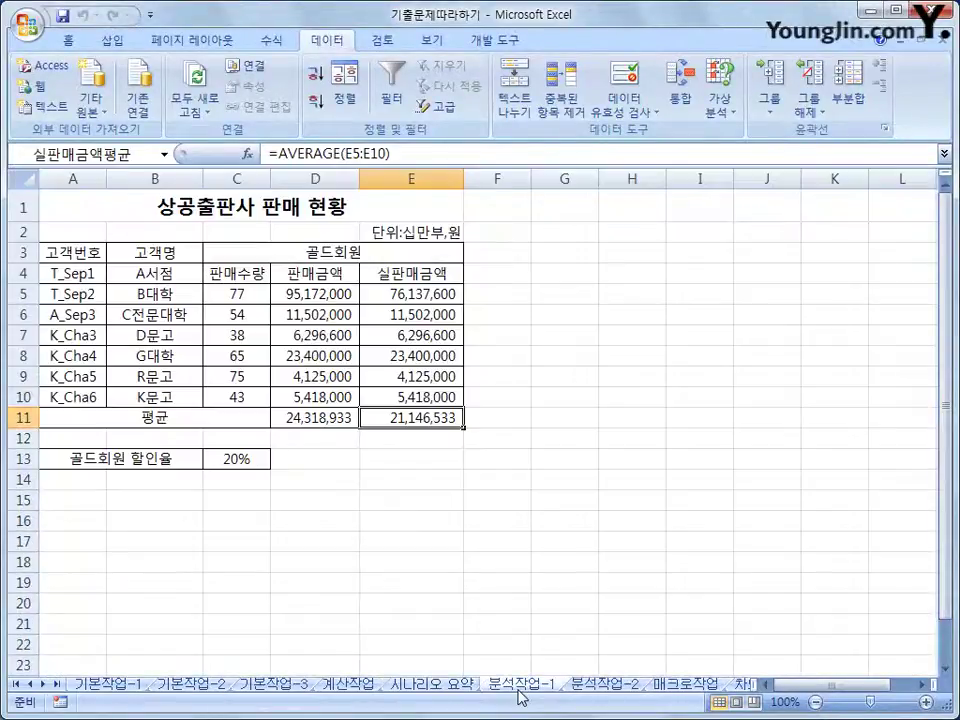
{"action": "left_click", "coordinate": [462, 686]}
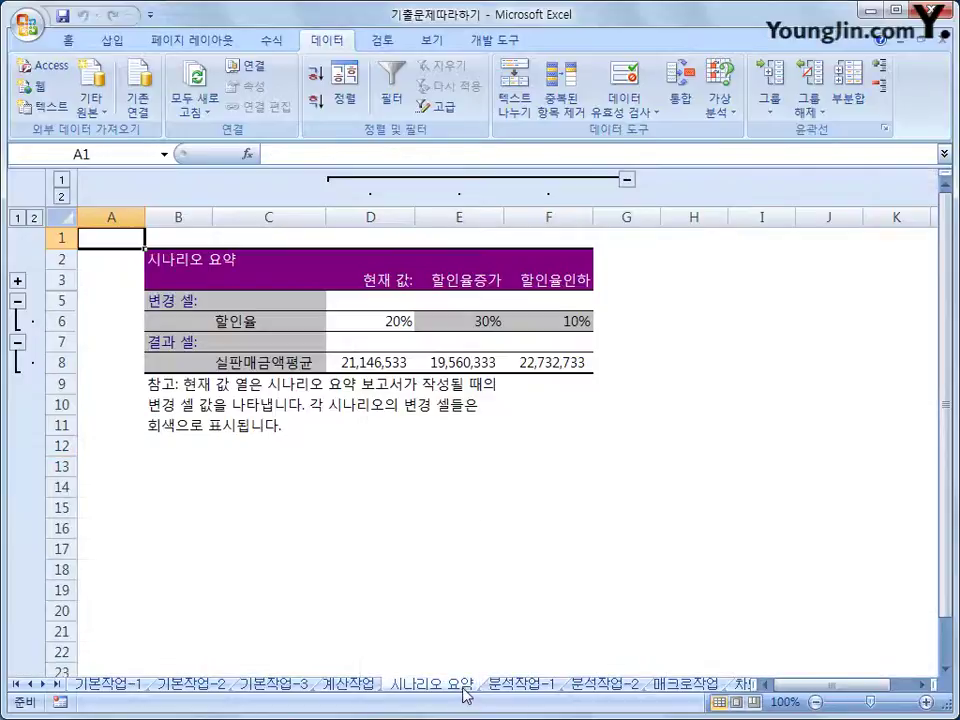
On the 분석작업-2 sheet, start a Consolidate with the Sum function for the first-quarter table range F2:H9.
{"action": "left_click", "coordinate": [601, 686]}
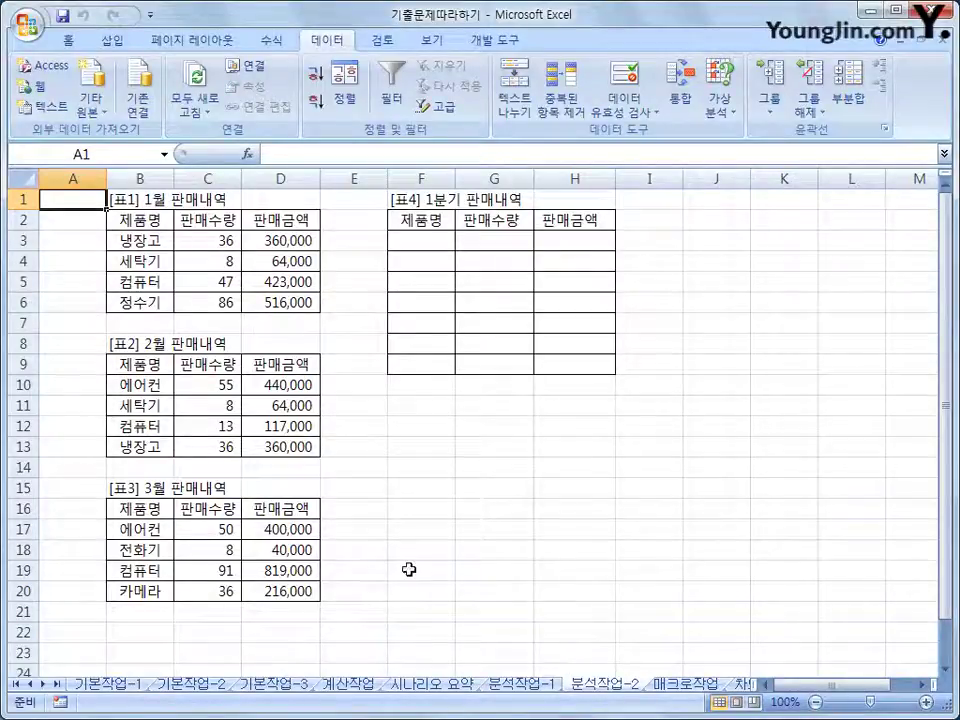
{"action": "left_click", "coordinate": [155, 220]}
{"action": "left_click", "coordinate": [150, 366]}
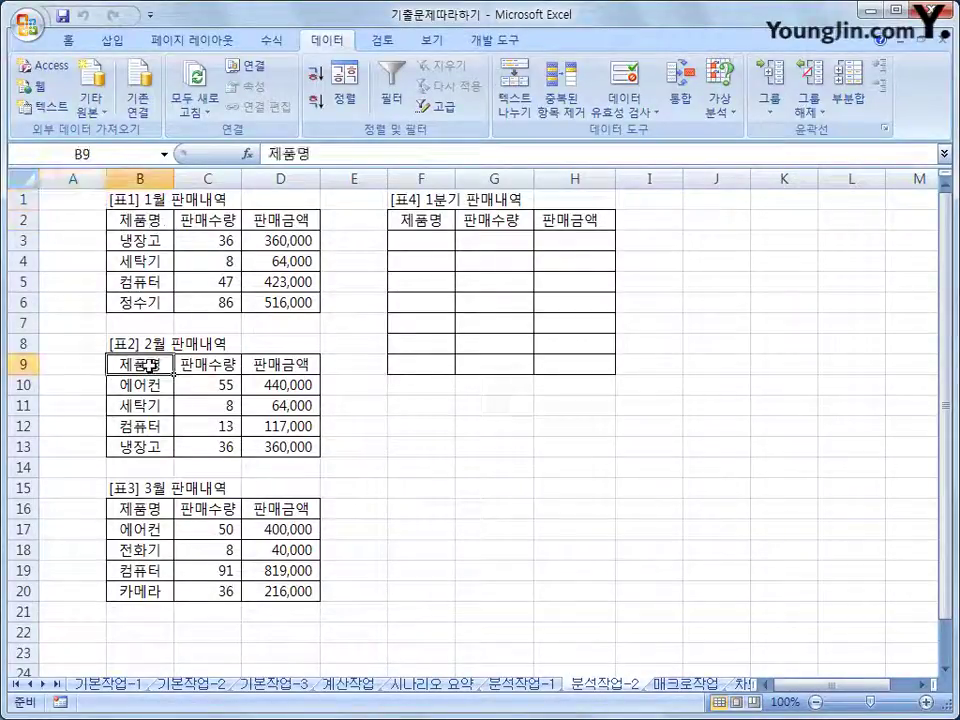
{"action": "left_click", "coordinate": [138, 508]}
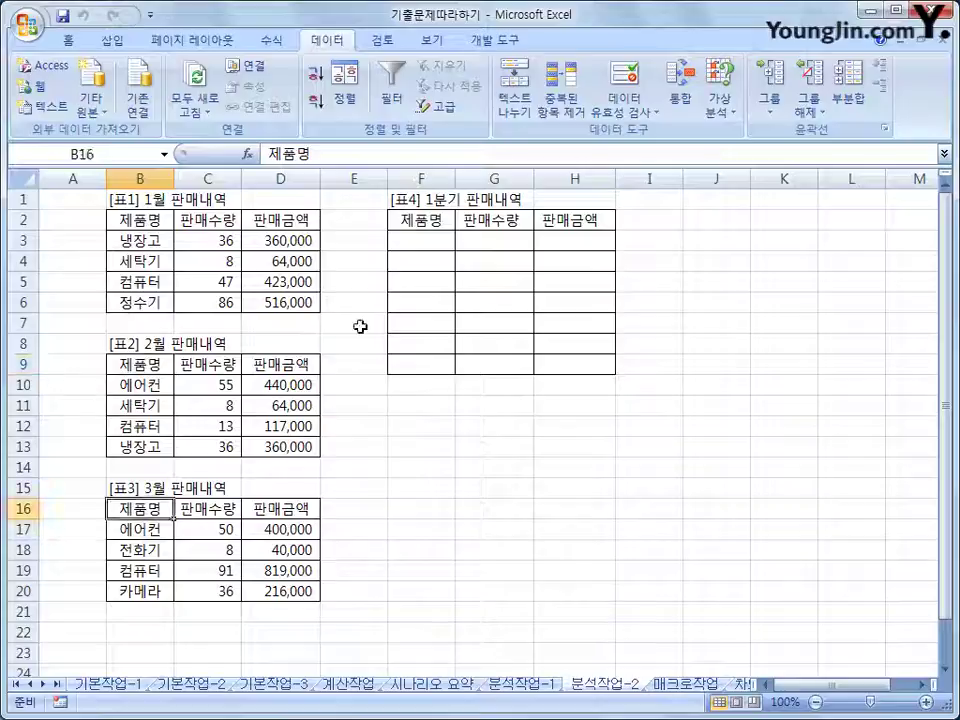
{"action": "left_click_drag", "start_coordinate": [401, 228], "coordinate": [566, 369]}
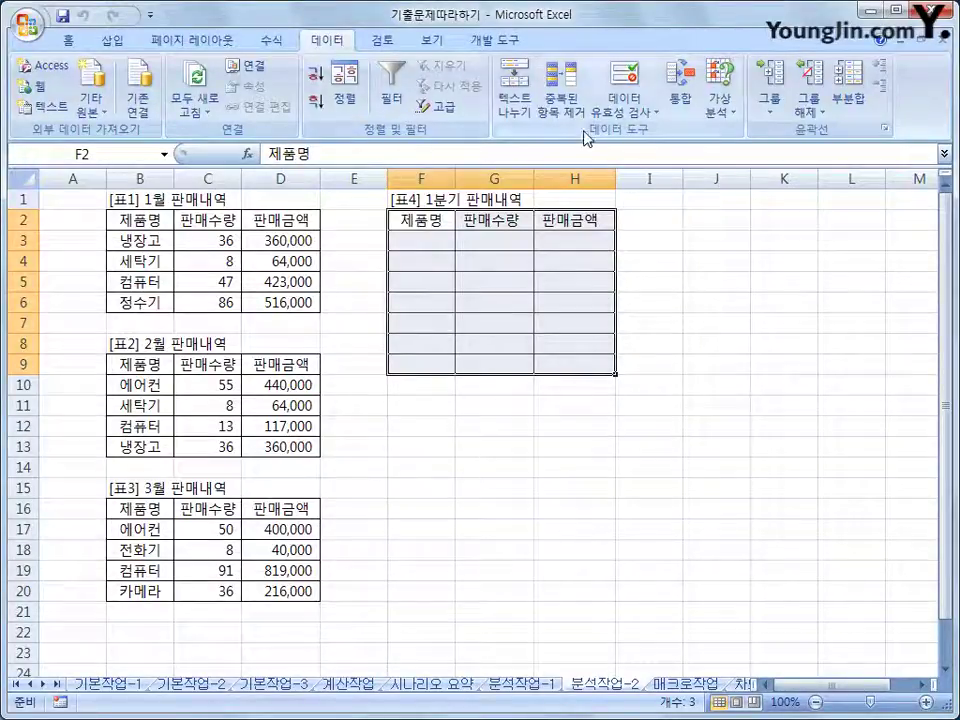
{"action": "left_click", "coordinate": [688, 110]}
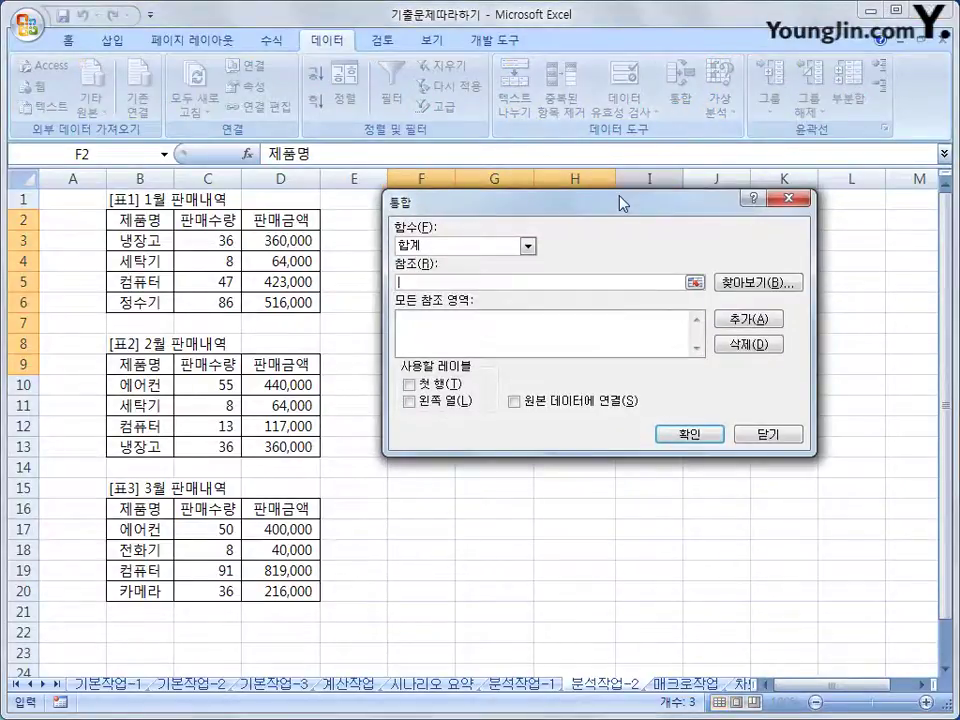
{"action": "left_click_drag", "start_coordinate": [621, 201], "coordinate": [626, 343]}
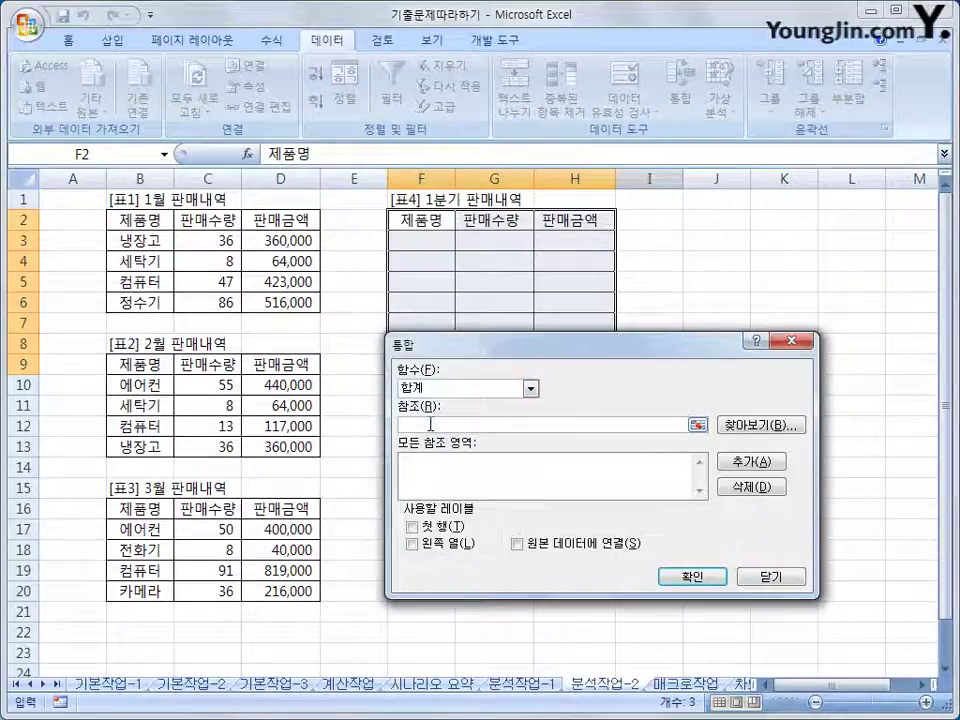
Add the three monthly sales tables B2:D6, B9:D13 and B16:D20 as consolidation references.
{"action": "left_click_drag", "start_coordinate": [132, 219], "coordinate": [261, 298]}
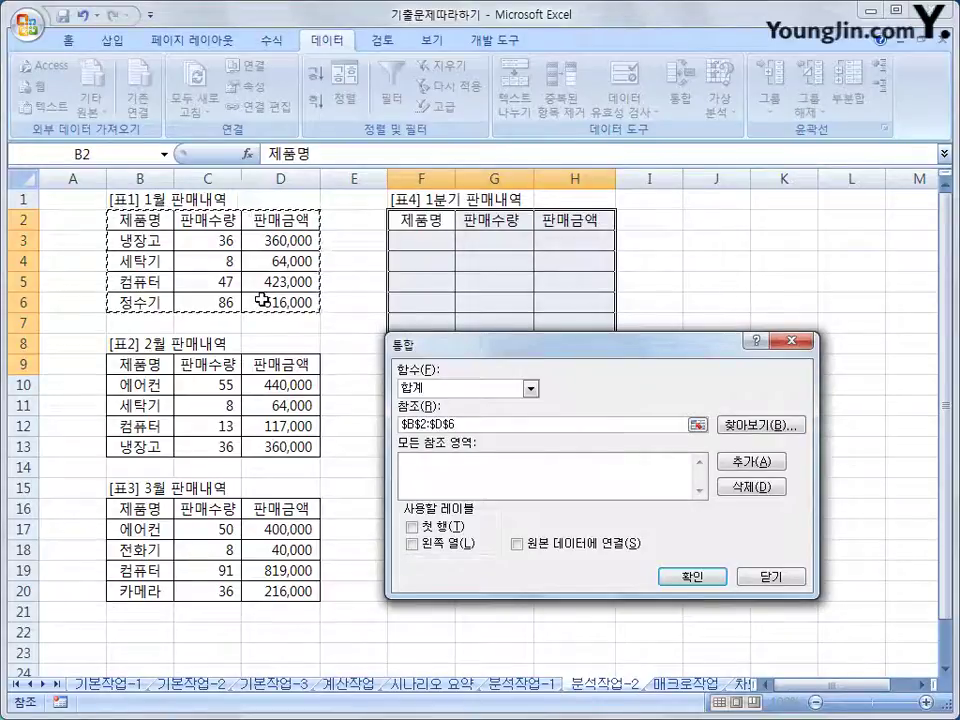
{"action": "left_click", "coordinate": [736, 462]}
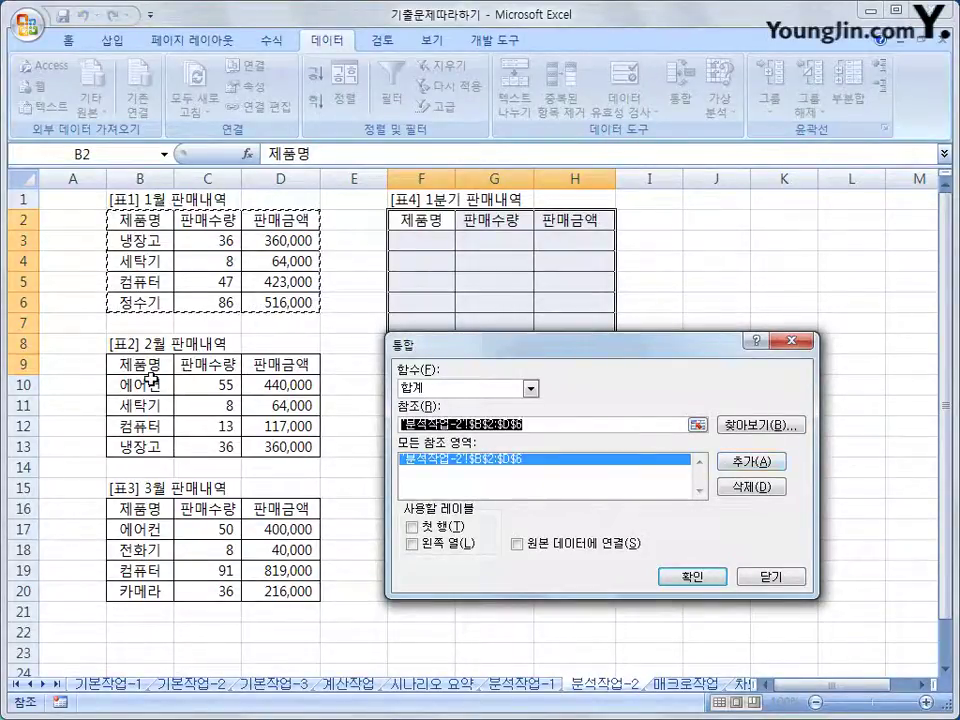
{"action": "left_click_drag", "start_coordinate": [162, 365], "coordinate": [290, 455]}
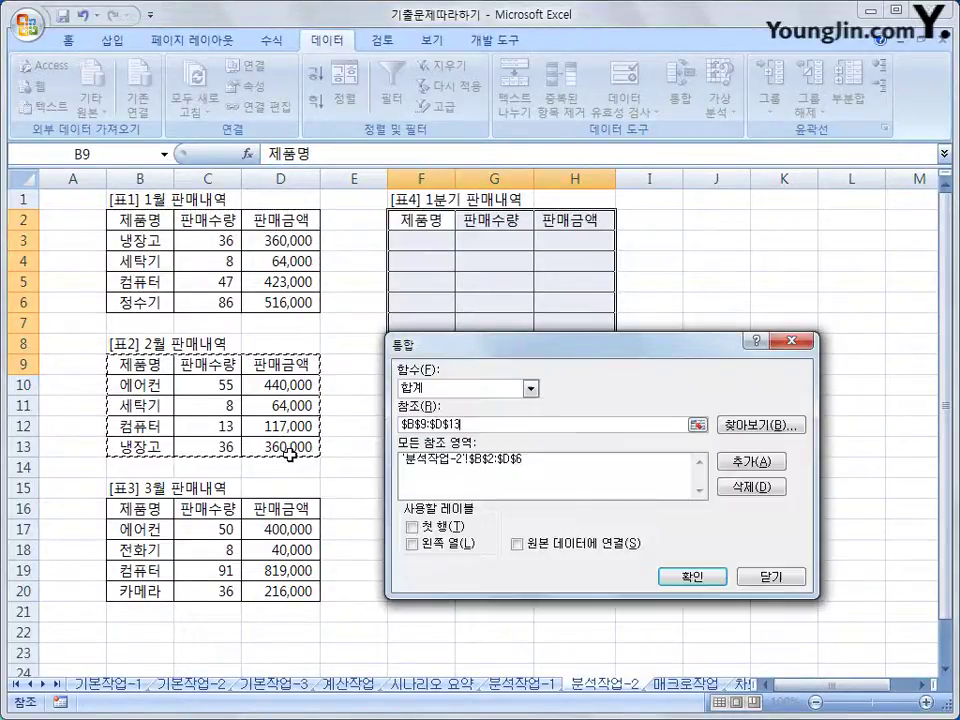
{"action": "left_click", "coordinate": [740, 463]}
{"action": "left_click_drag", "start_coordinate": [150, 508], "coordinate": [290, 590]}
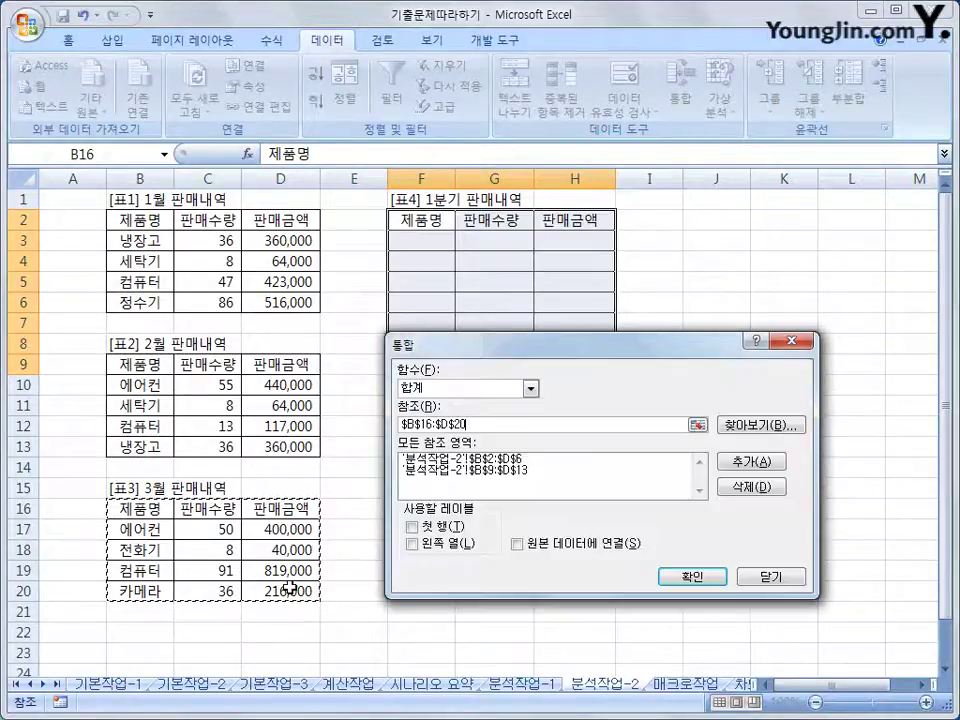
{"action": "left_click", "coordinate": [752, 463]}
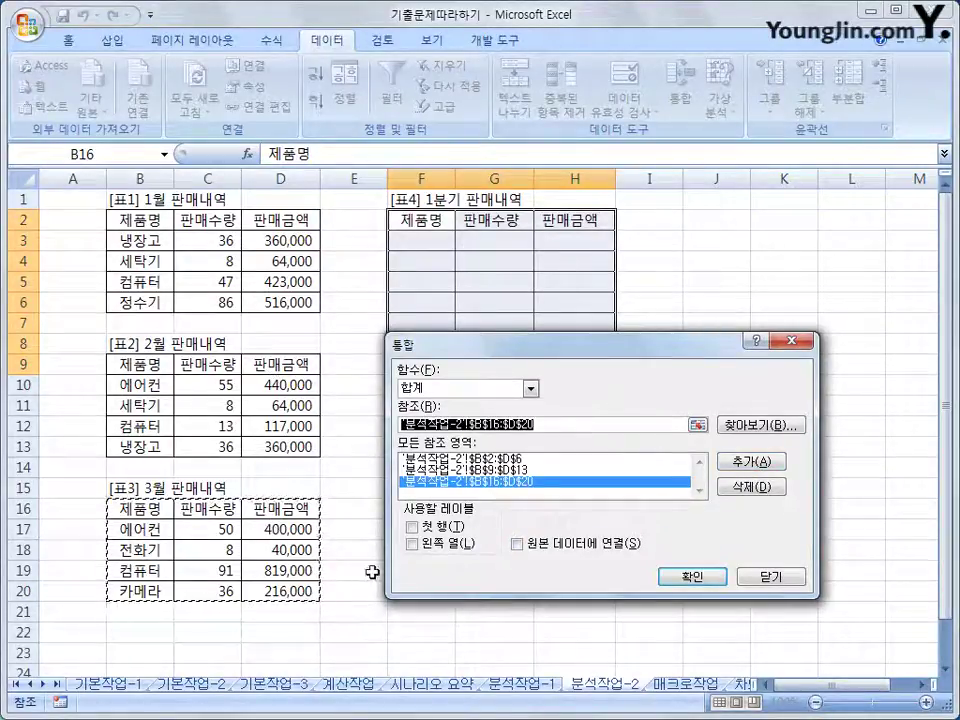
Use the top row and left column as labels and run the consolidation into the first-quarter table.
{"action": "left_click", "coordinate": [411, 526]}
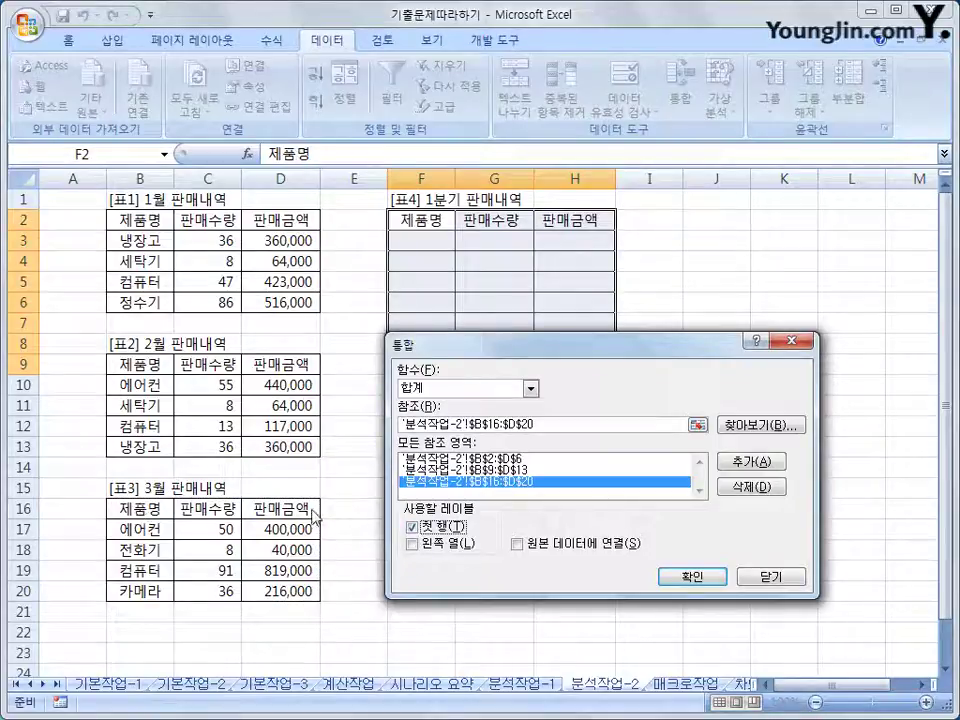
{"action": "left_click", "coordinate": [412, 544]}
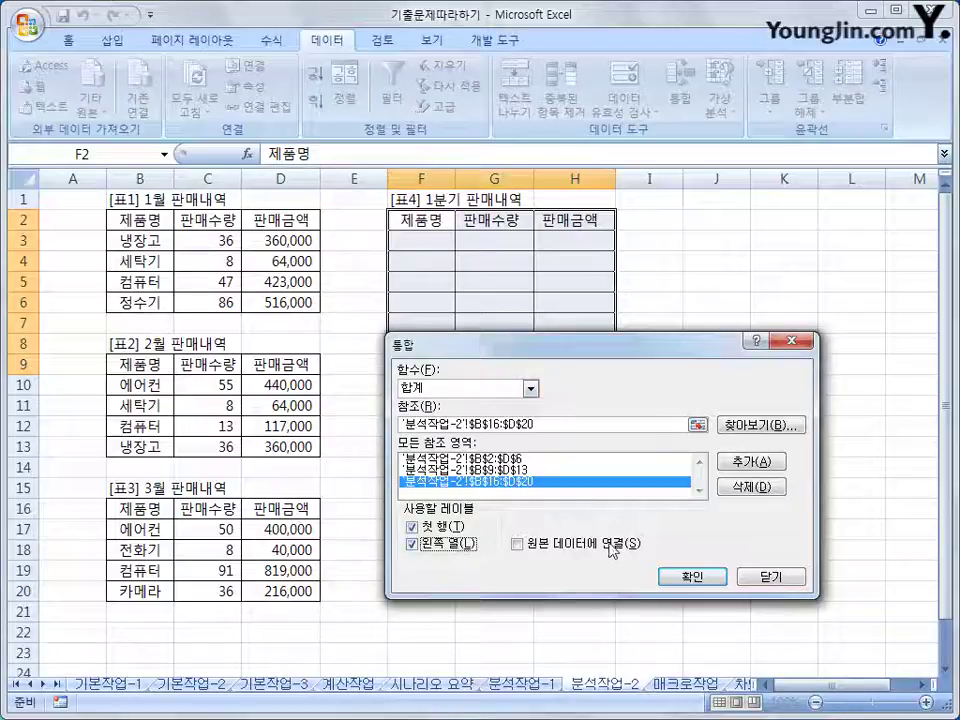
{"action": "left_click", "coordinate": [675, 580]}
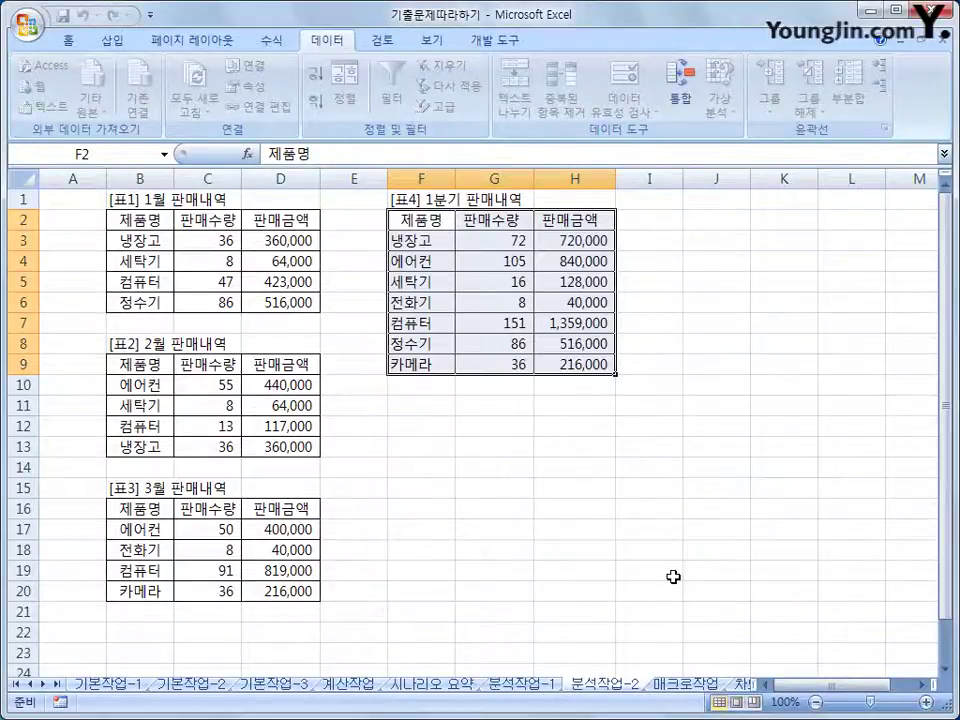
{"action": "left_click", "coordinate": [597, 359]}
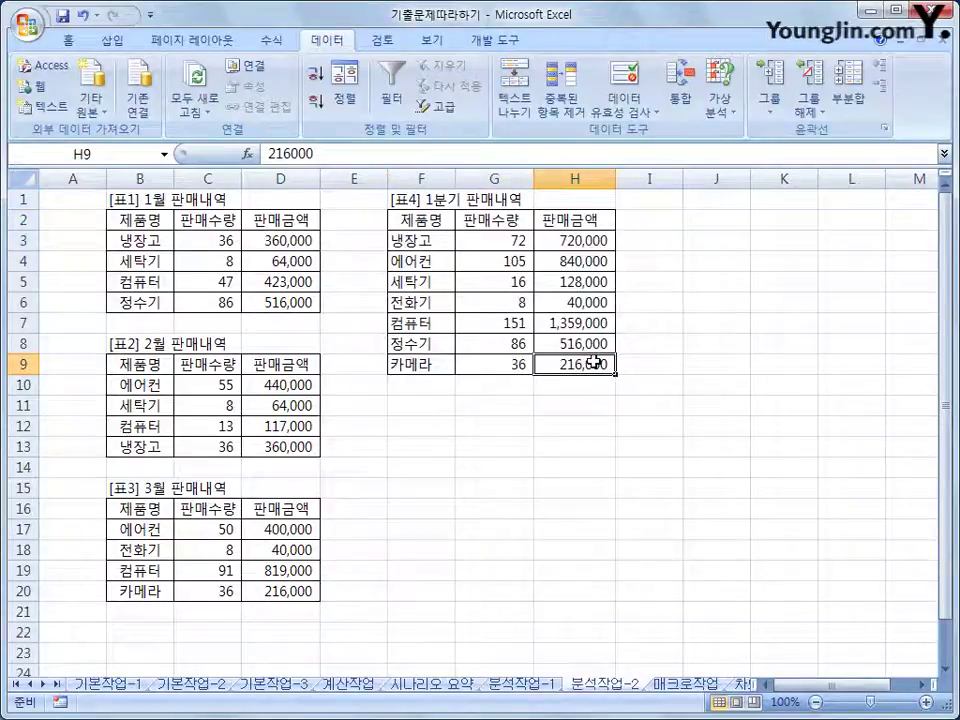
Revisit the 분석작업-1 and 분석작업-2 sheets and open the 매크로작업 sheet with the payroll table.
{"action": "left_click", "coordinate": [517, 688]}
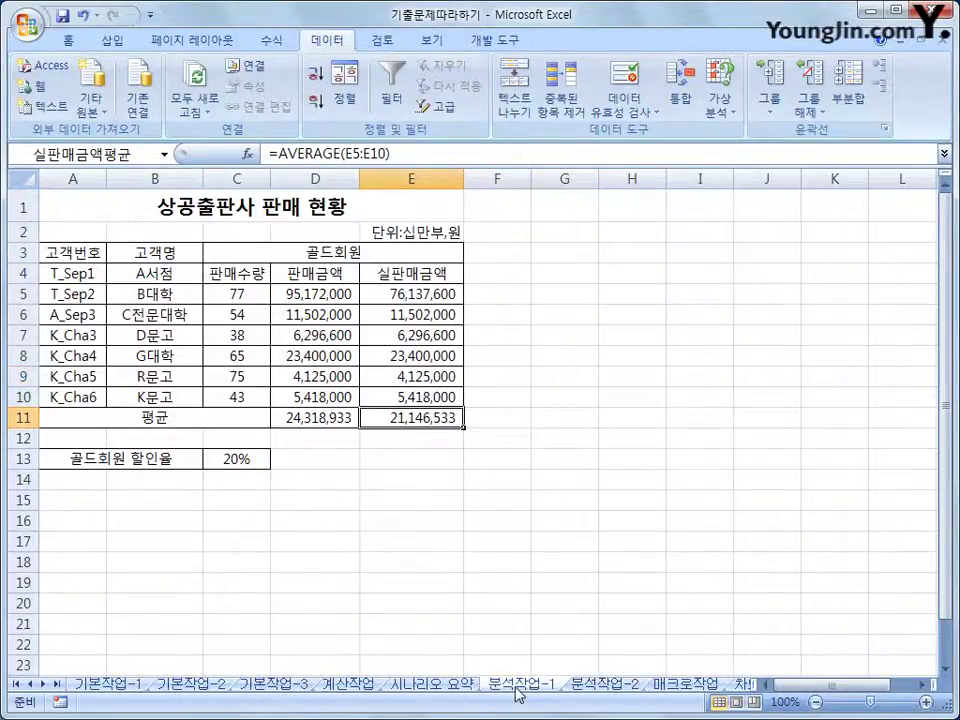
{"action": "left_click", "coordinate": [600, 688]}
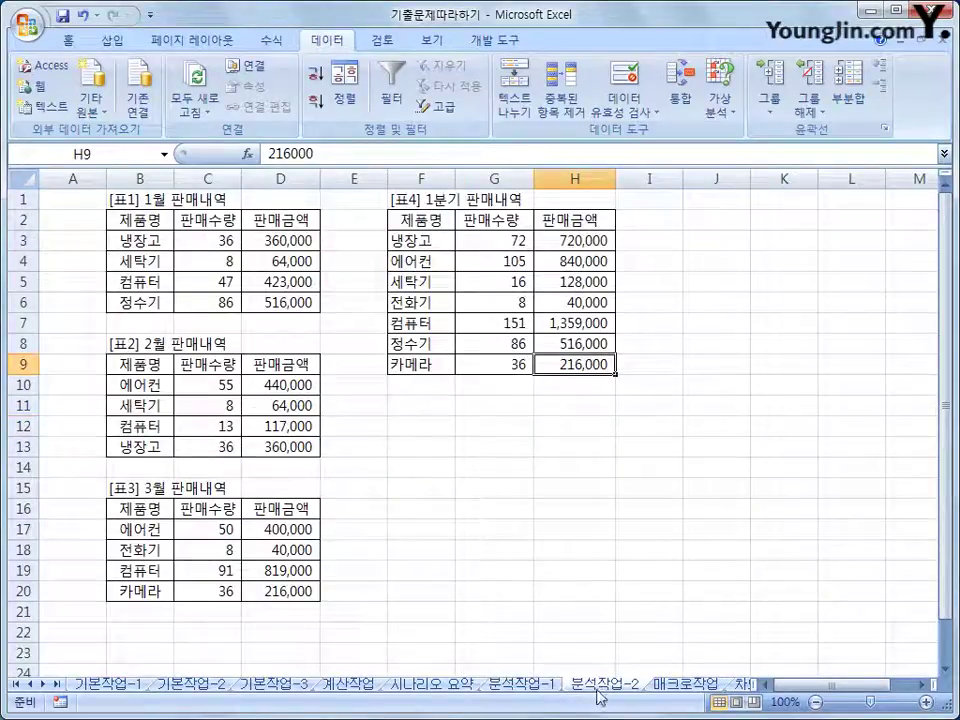
{"action": "left_click", "coordinate": [686, 686]}
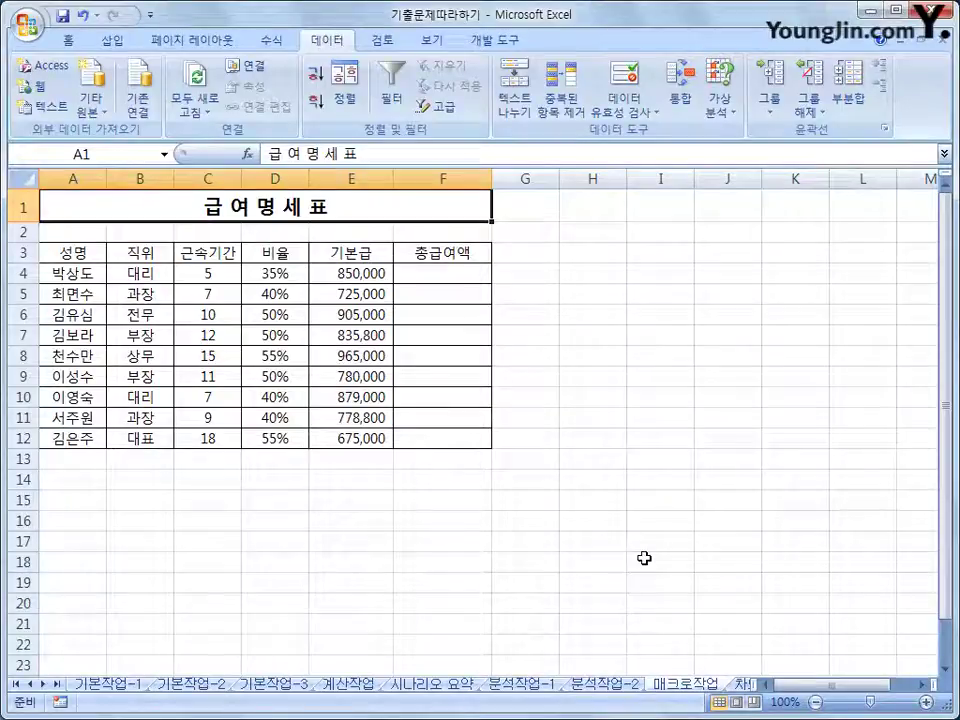
{"action": "left_click", "coordinate": [596, 236]}
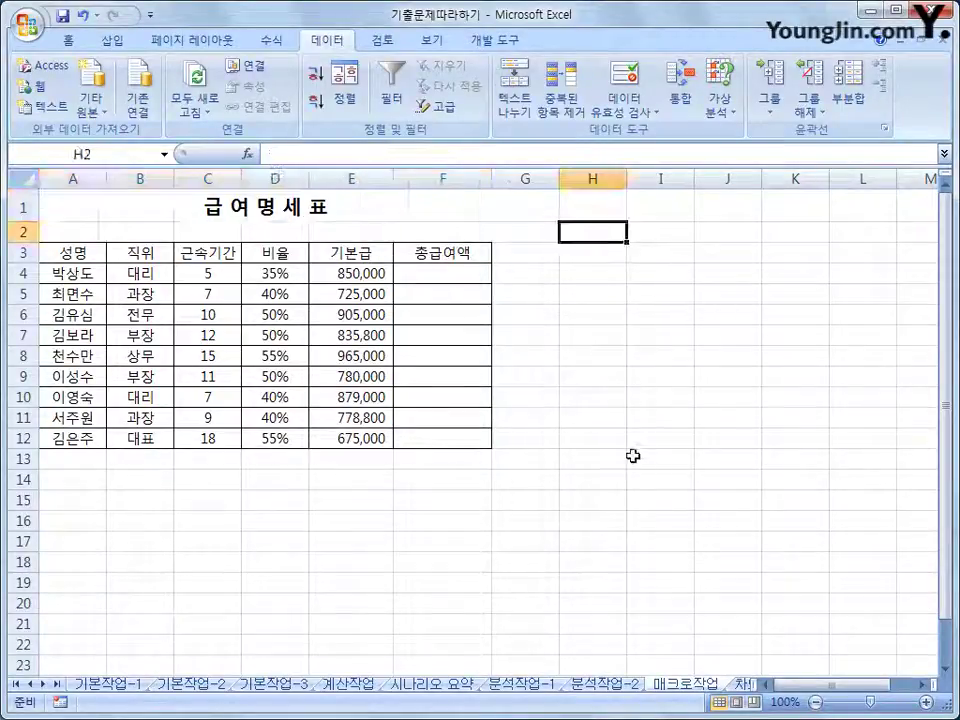
{"action": "left_click", "coordinate": [615, 501]}
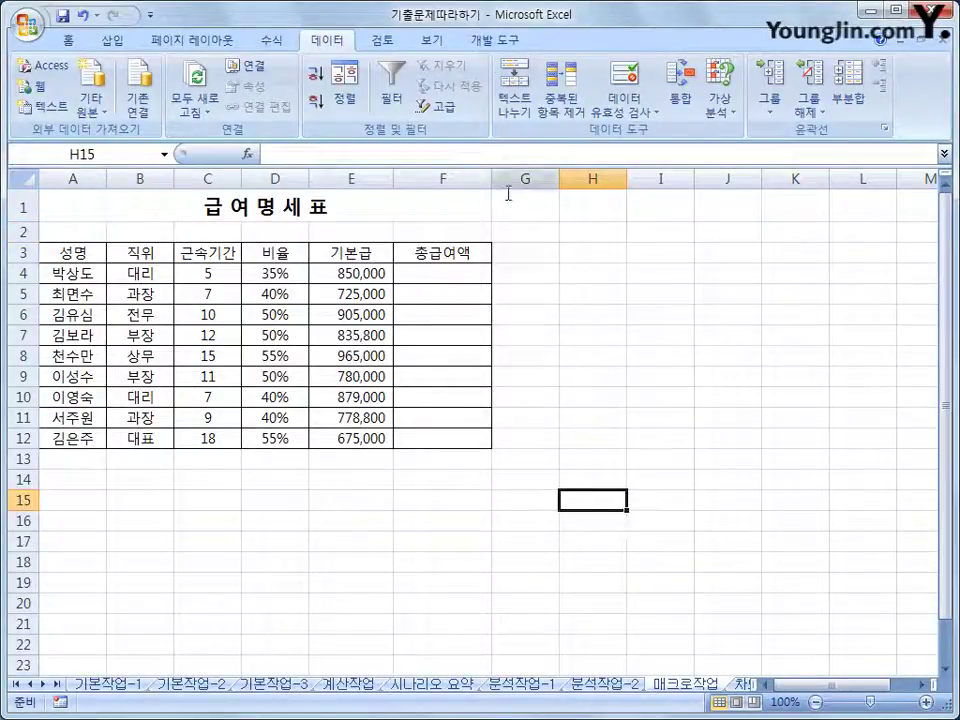
Check the Excel options for the setting that shows the Developer tools in the ribbon.
{"action": "left_click", "coordinate": [493, 40]}
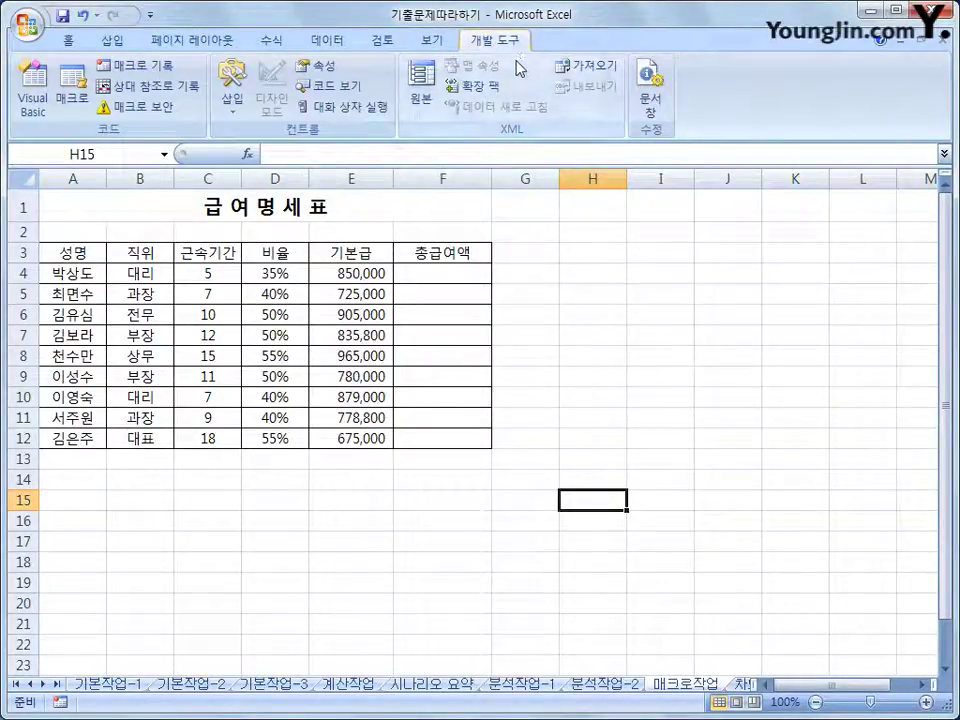
{"action": "left_click", "coordinate": [40, 40]}
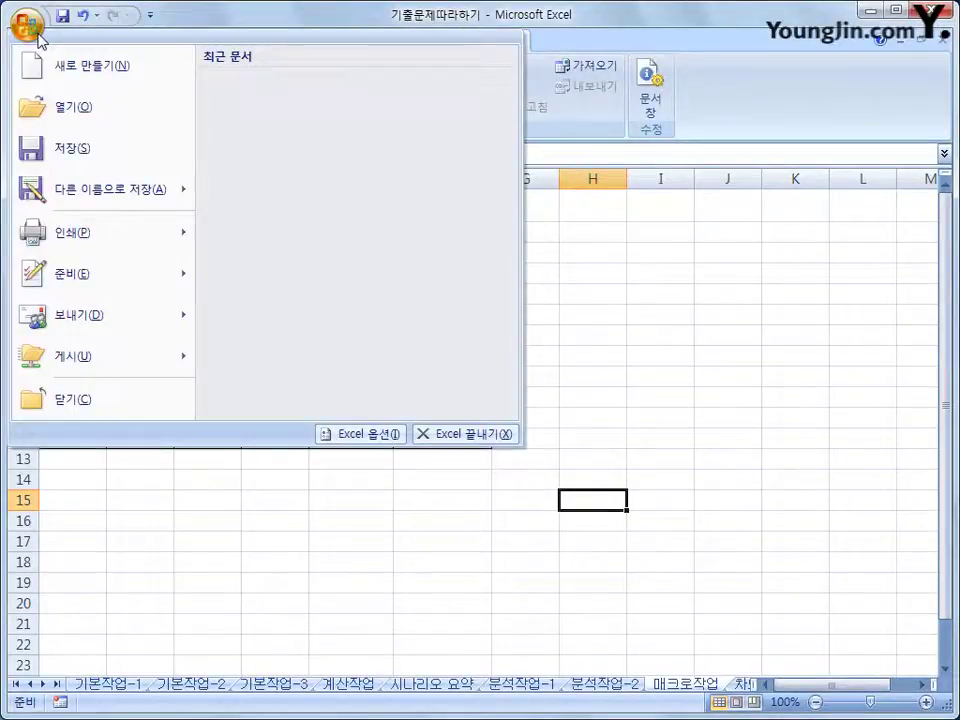
{"action": "left_click", "coordinate": [358, 436]}
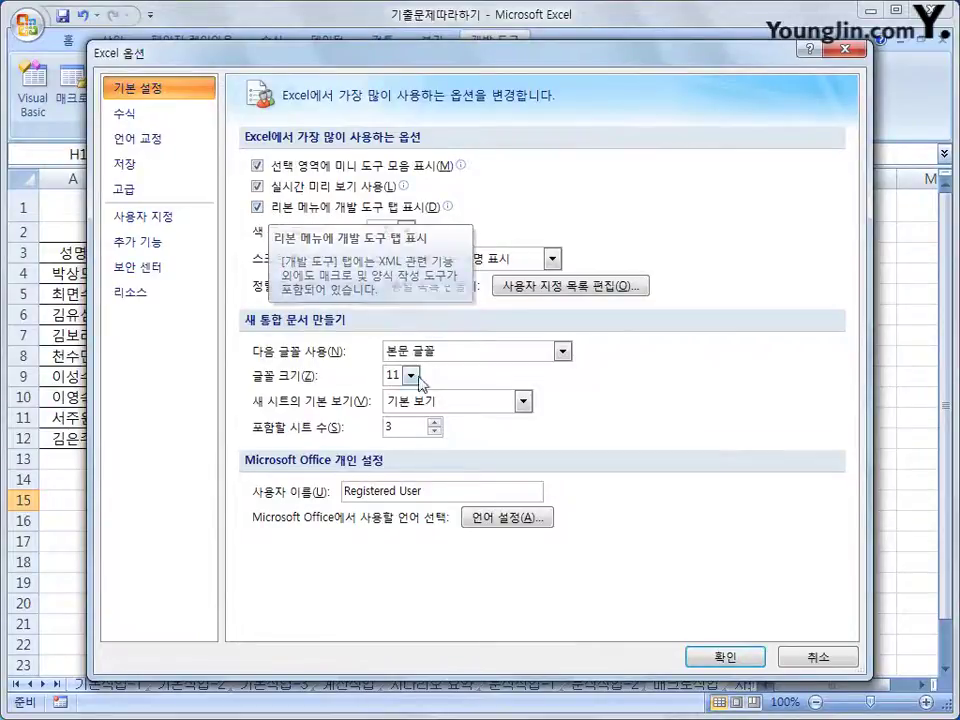
{"action": "left_click", "coordinate": [722, 662]}
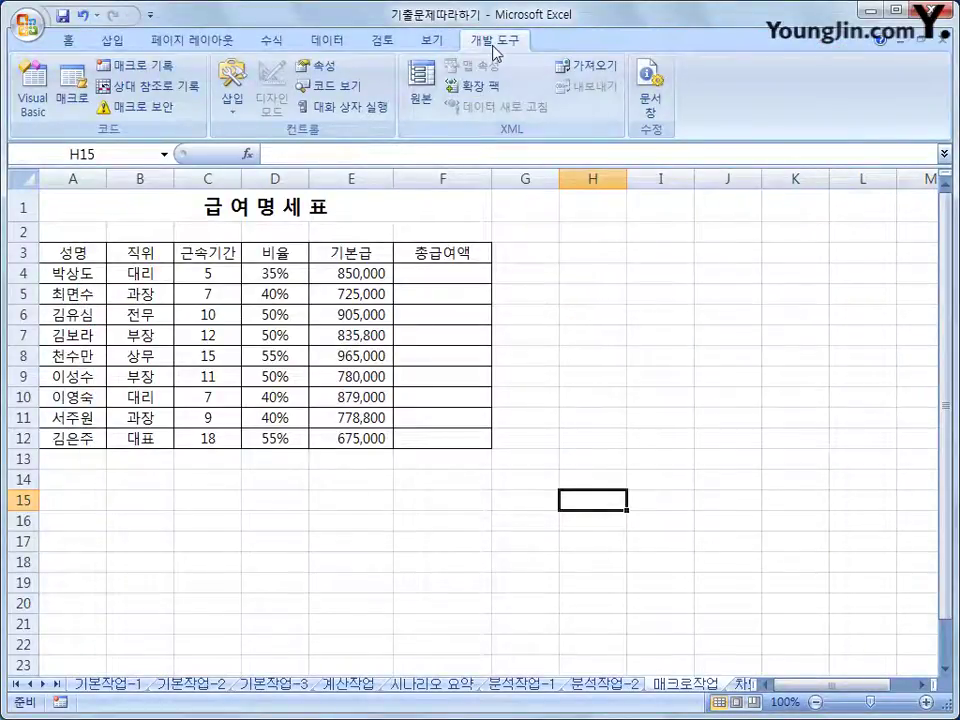
Start recording a macro named 총급여액, stored in the current workbook.
{"action": "left_click", "coordinate": [152, 67]}
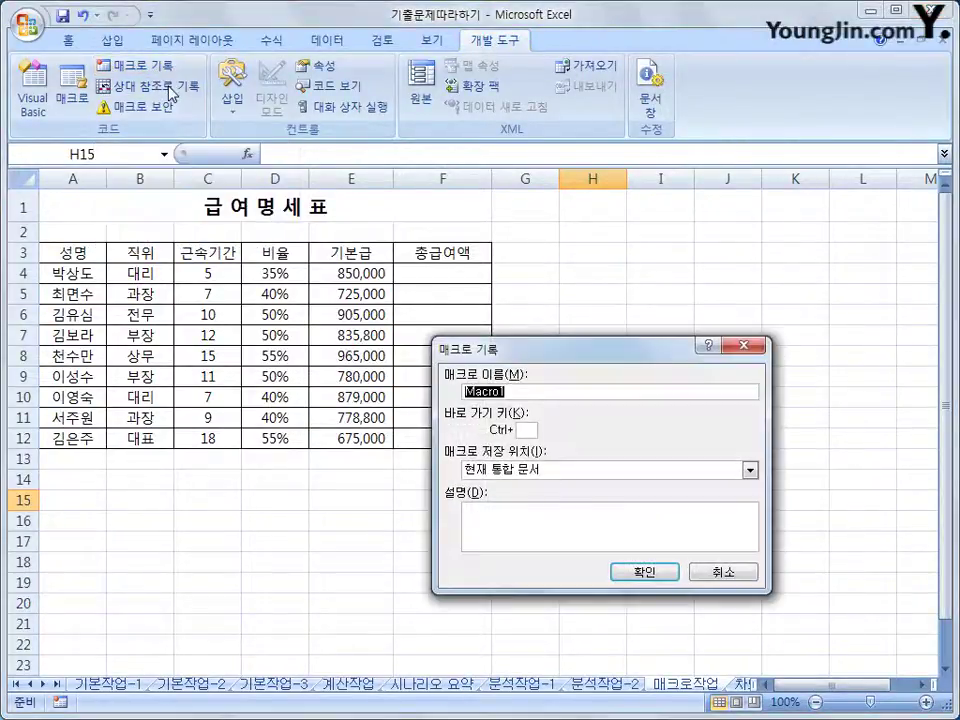
{"action": "type", "text": "총"}
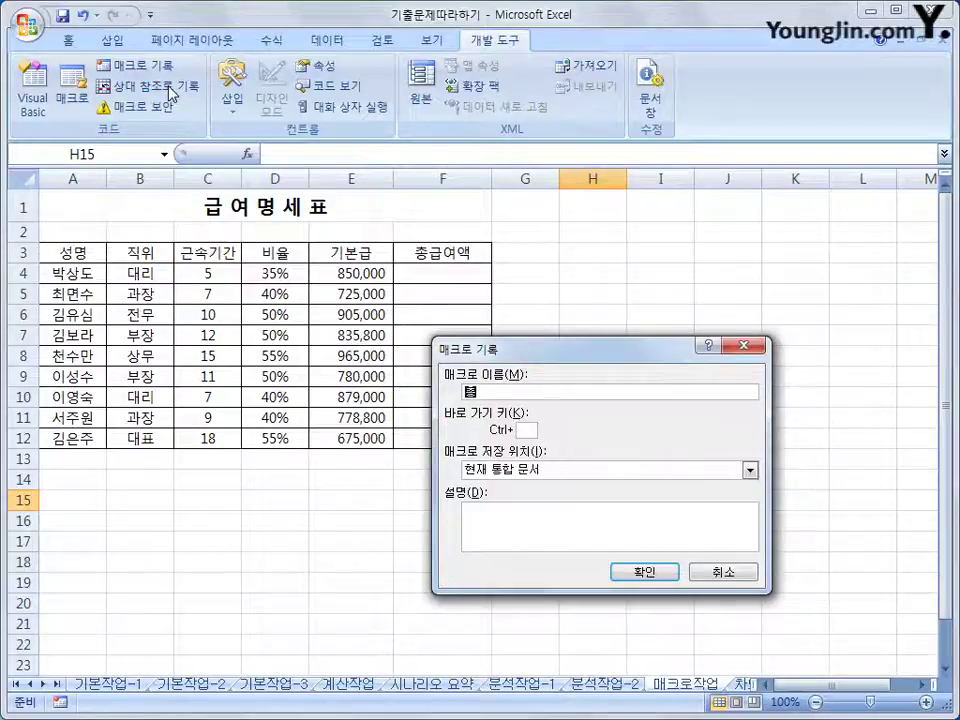
{"action": "type", "text": "급여액"}
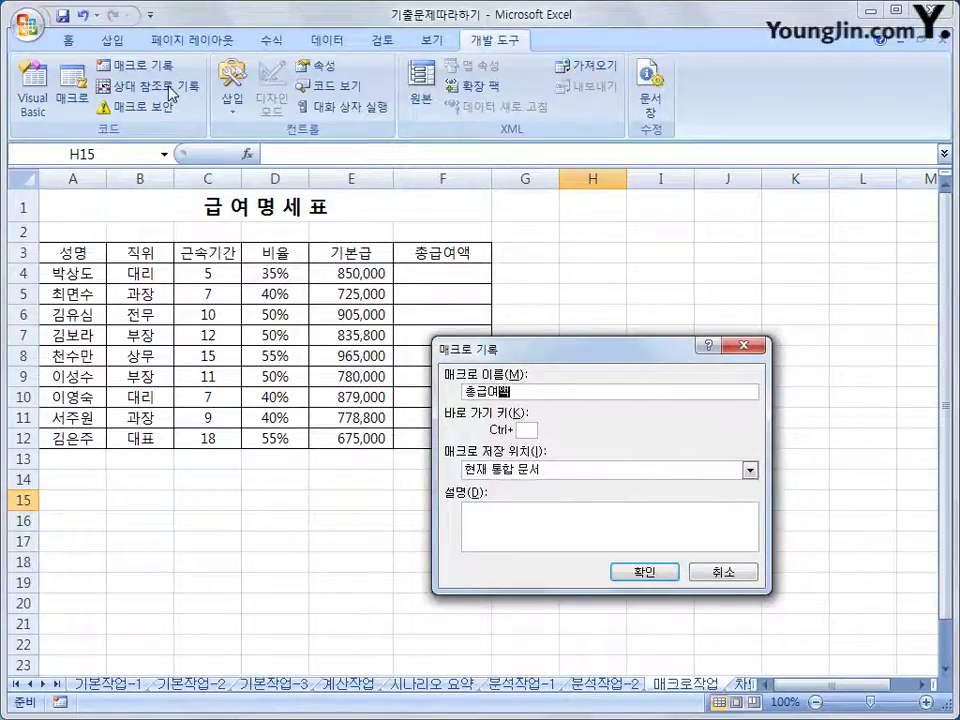
{"action": "left_click", "coordinate": [643, 572]}
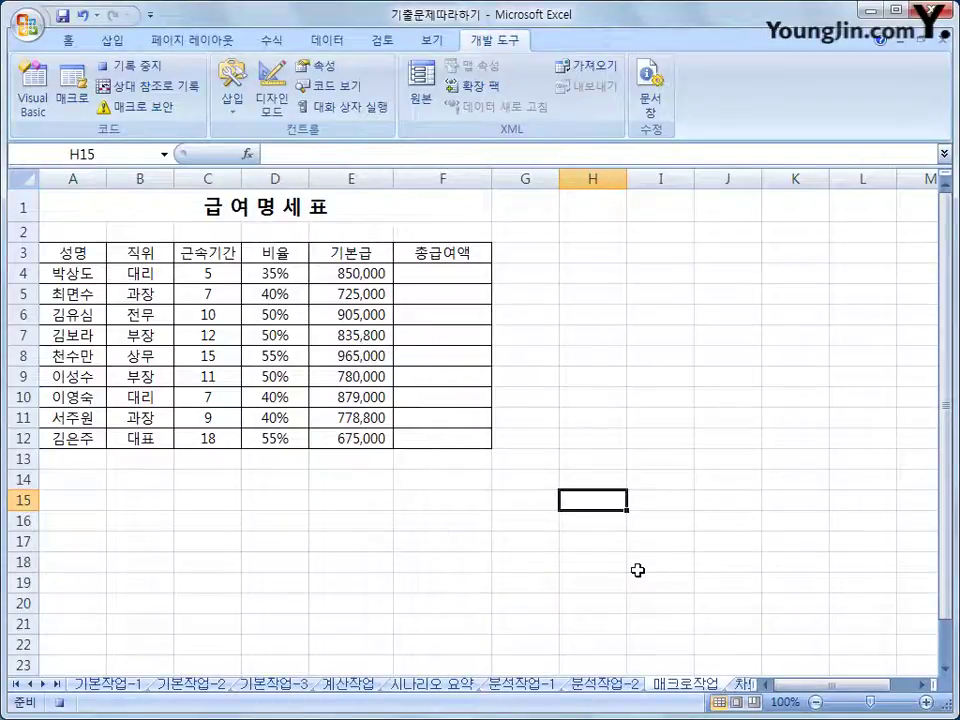
Enter the formula =E4*D4+E4 in cell F4 to calculate the first employee's total salary.
{"action": "left_click", "coordinate": [466, 279]}
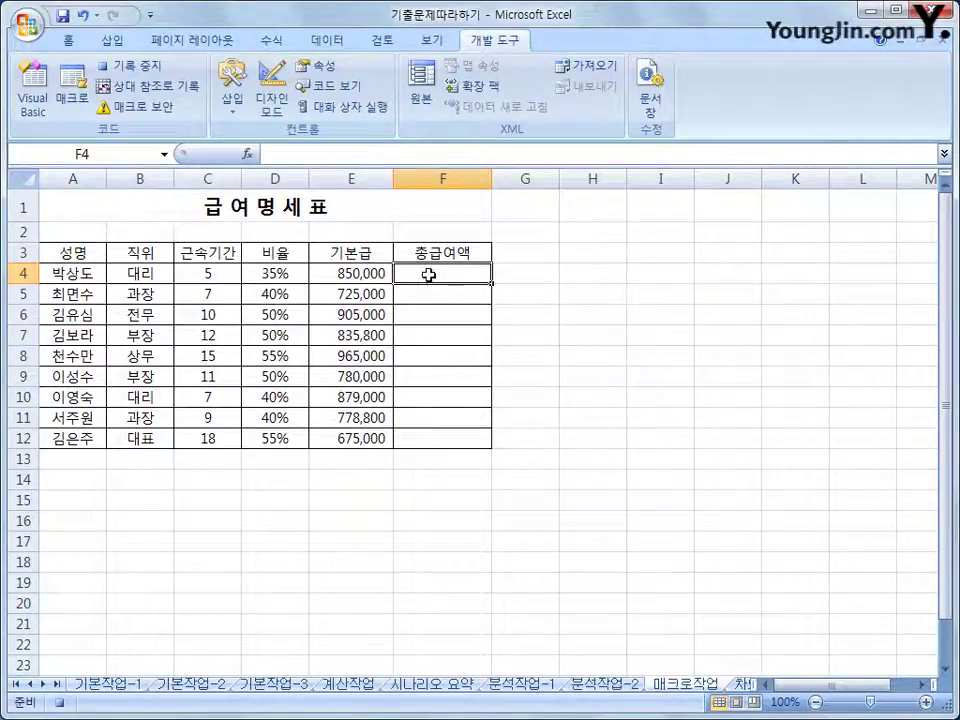
{"action": "type", "text": "="}
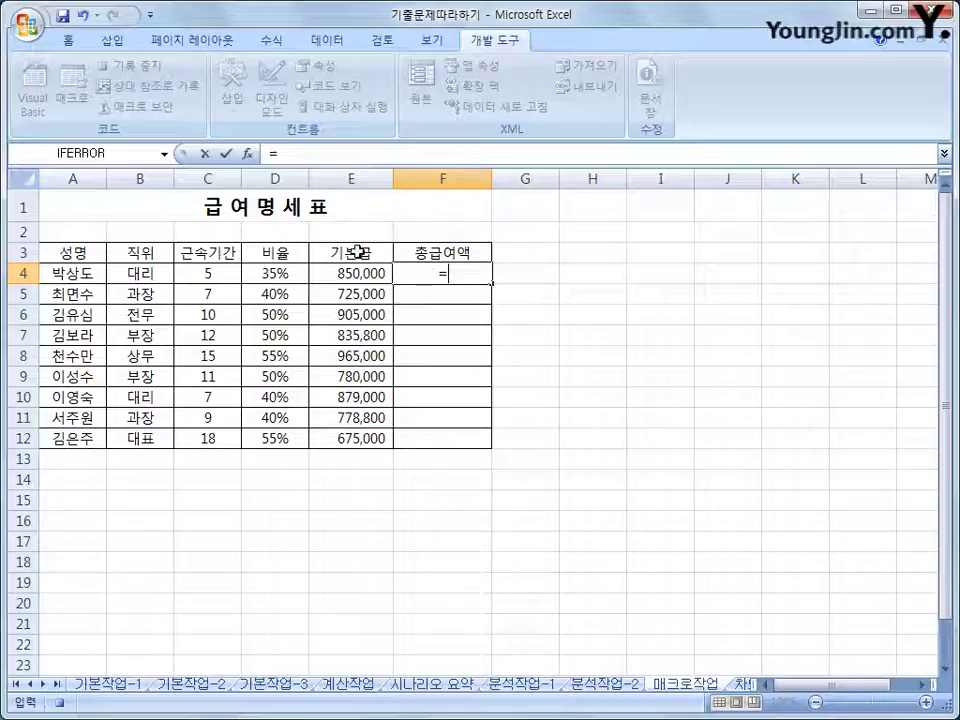
{"action": "left_click", "coordinate": [357, 284]}
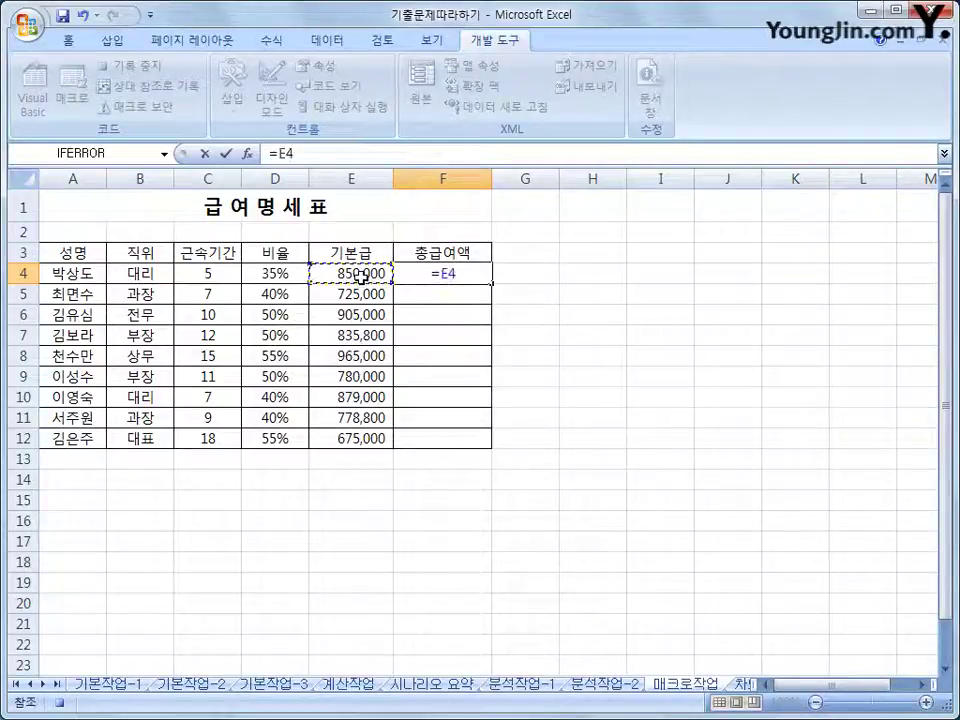
{"action": "type", "text": "*"}
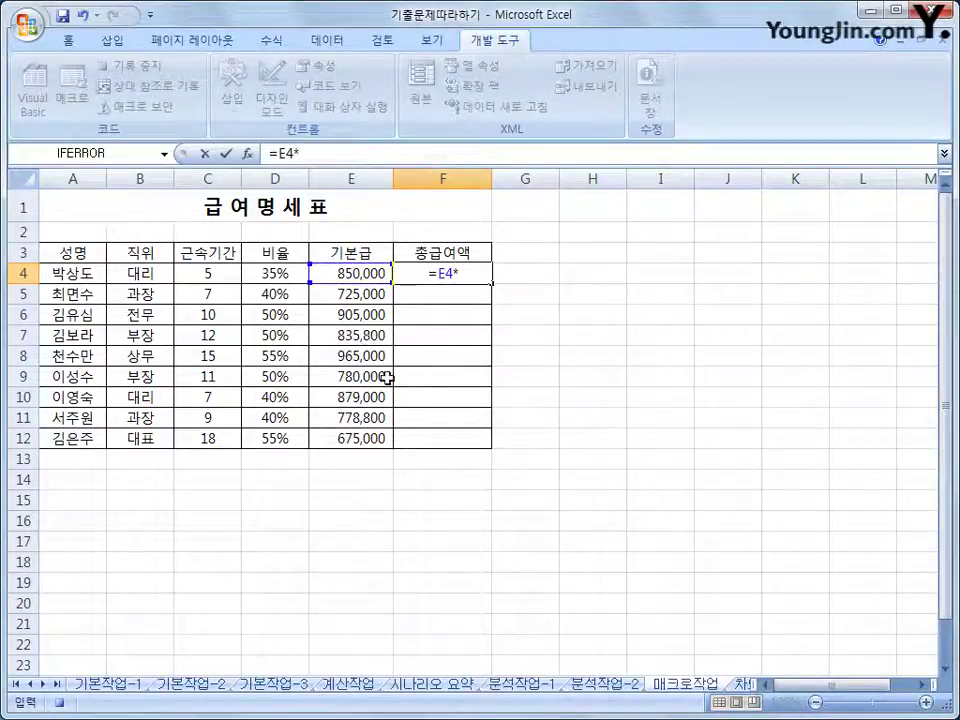
{"action": "left_click", "coordinate": [278, 276]}
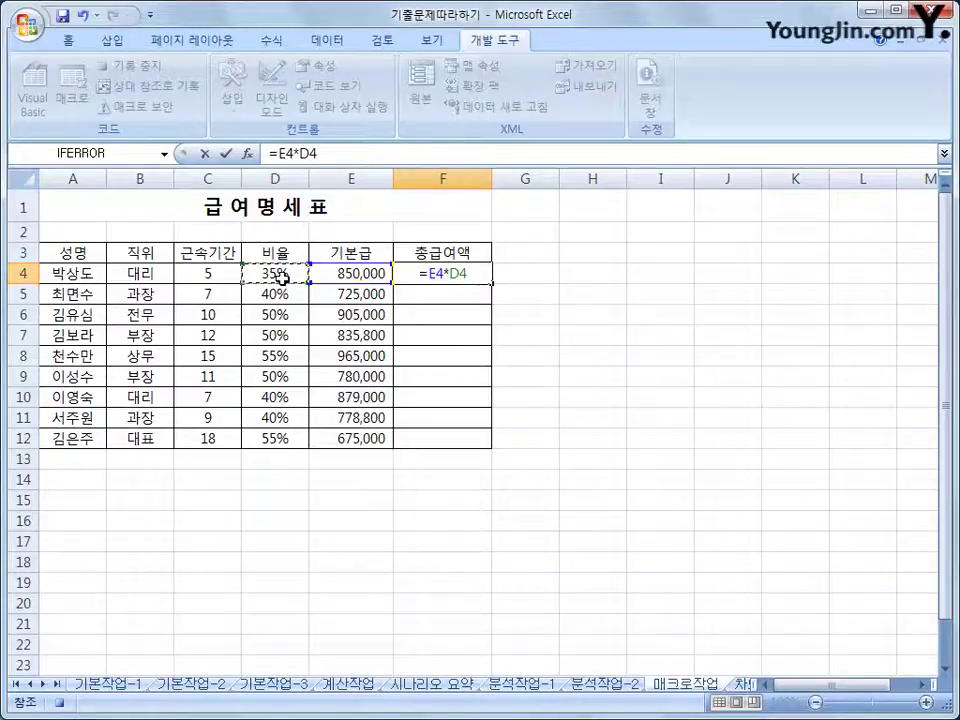
{"action": "type", "text": "+"}
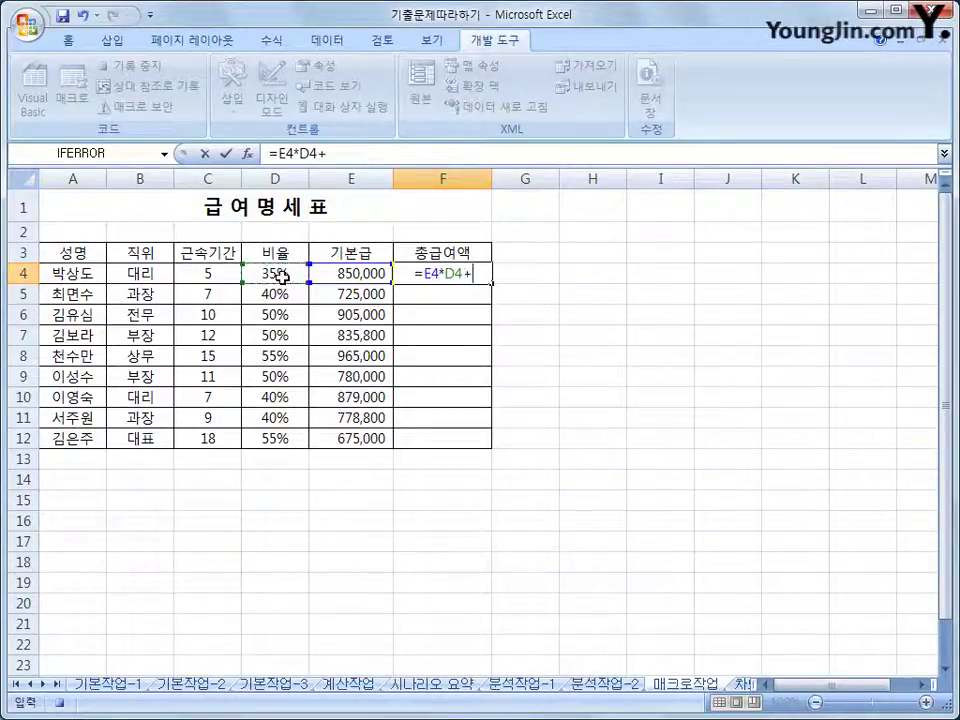
{"action": "left_click", "coordinate": [344, 272]}
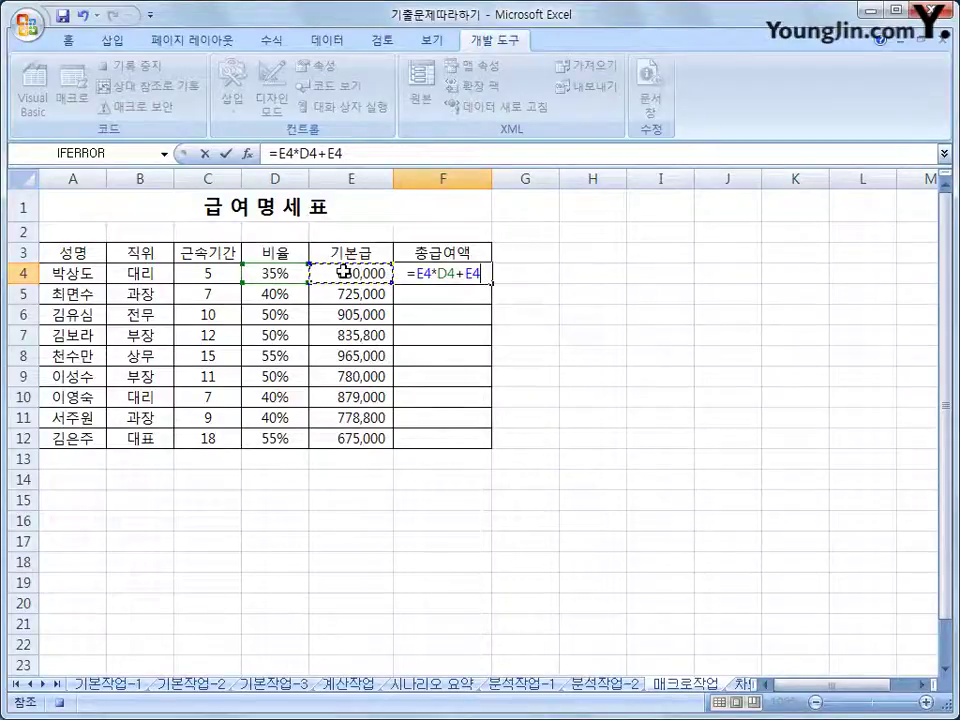
{"action": "key", "text": "Return"}
Fill the total salary formula from F4 down to F12 and stop recording the macro.
{"action": "left_click", "coordinate": [407, 269]}
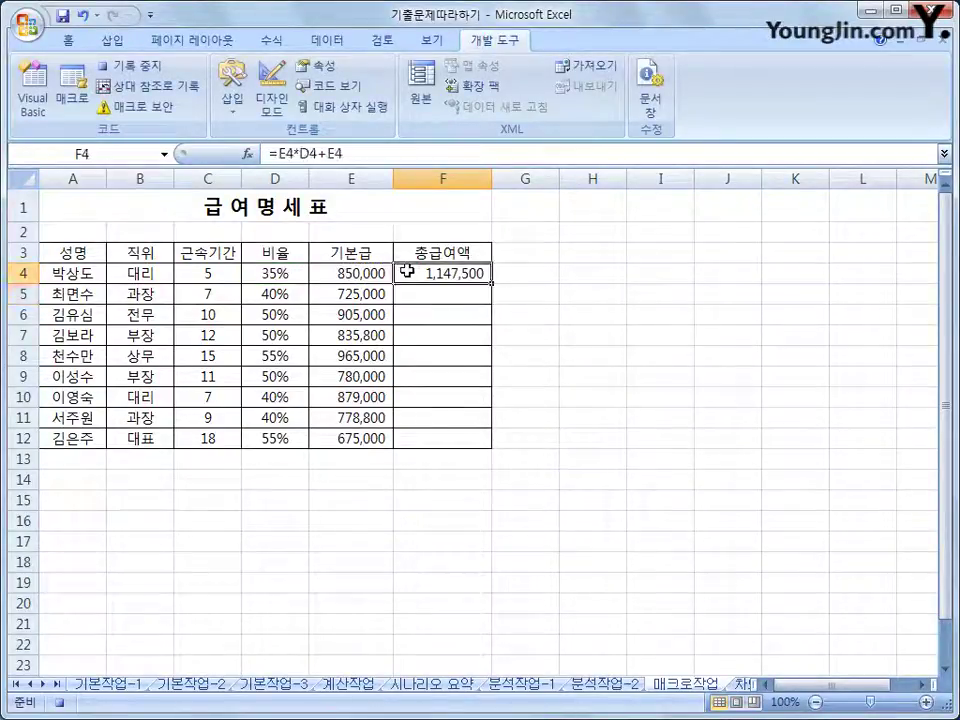
{"action": "left_click_drag", "start_coordinate": [492, 284], "coordinate": [473, 441]}
{"action": "left_click", "coordinate": [473, 441]}
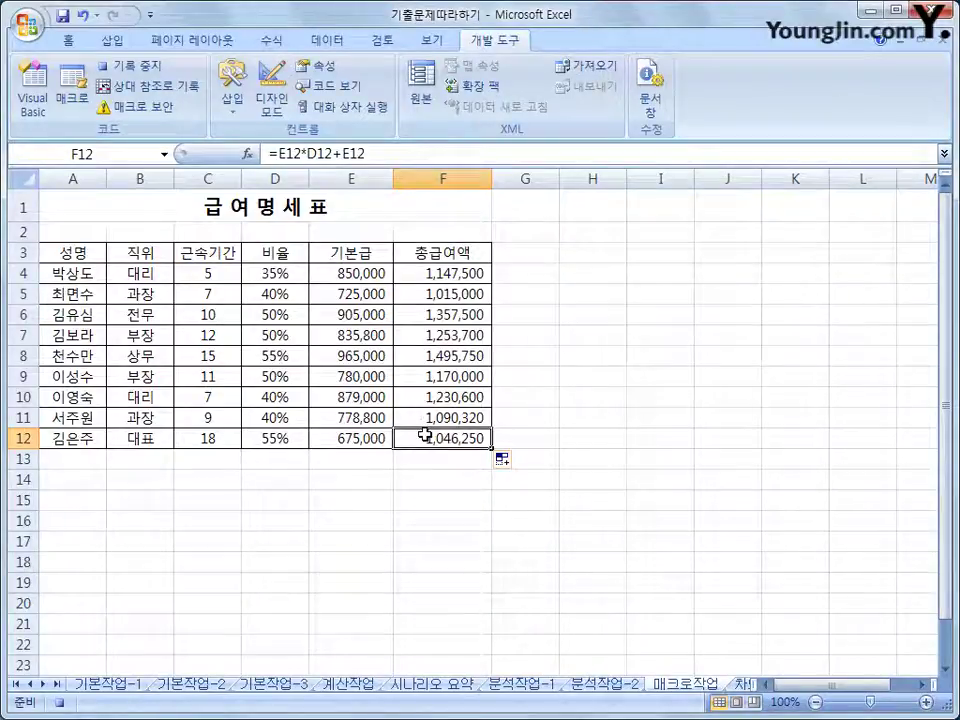
{"action": "left_click", "coordinate": [135, 66]}
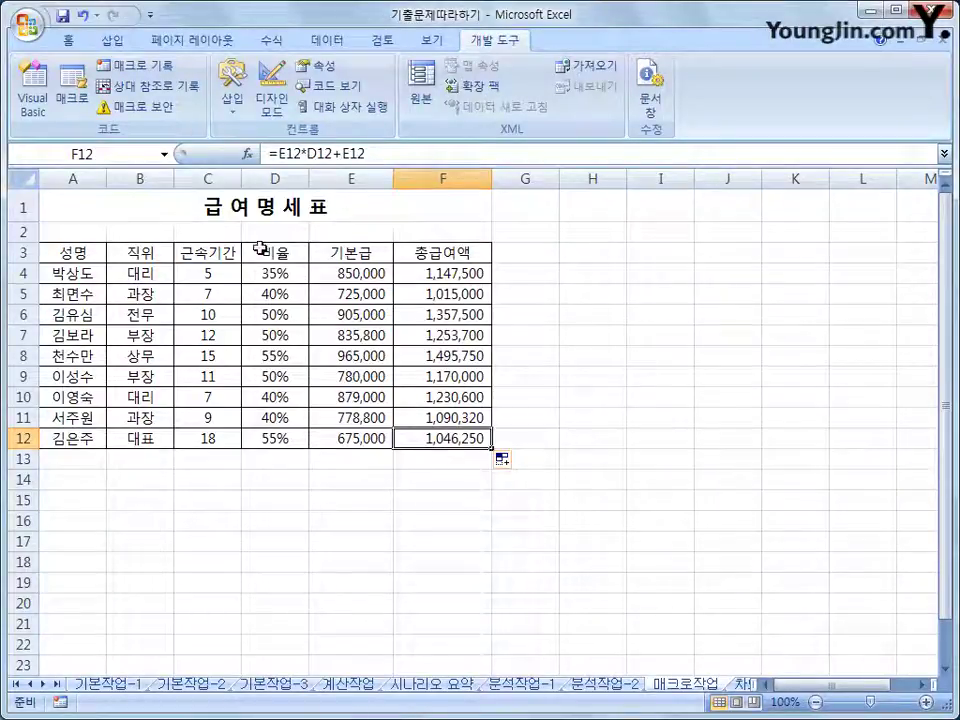
Insert a cross shape covering cells H3:I5, about 1.75 cm high and 3.81 cm wide.
{"action": "left_click", "coordinate": [116, 41]}
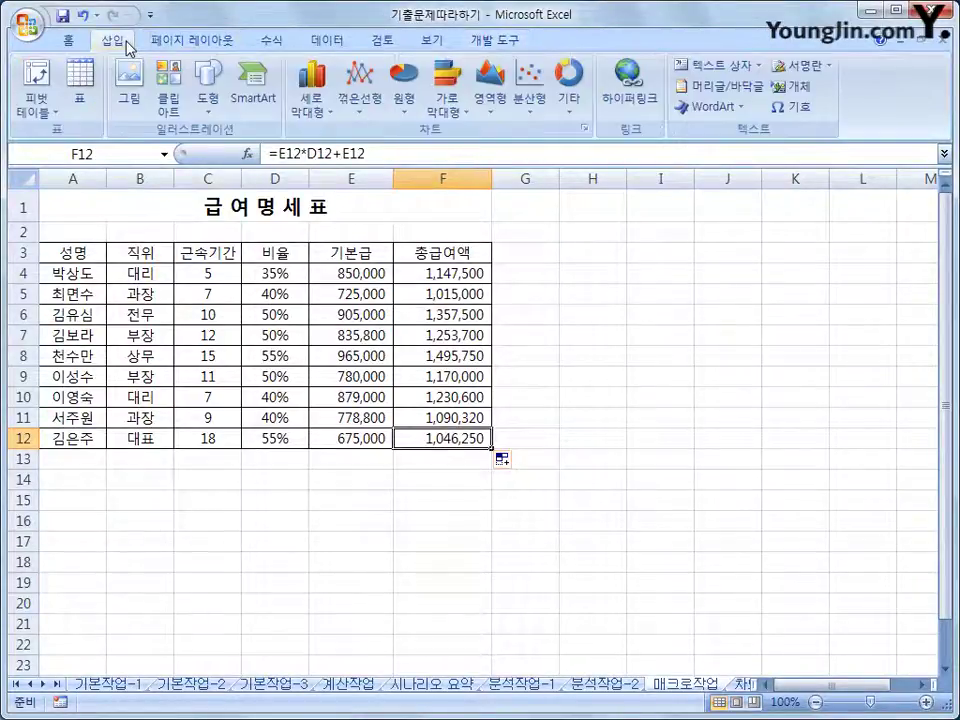
{"action": "left_click", "coordinate": [209, 110]}
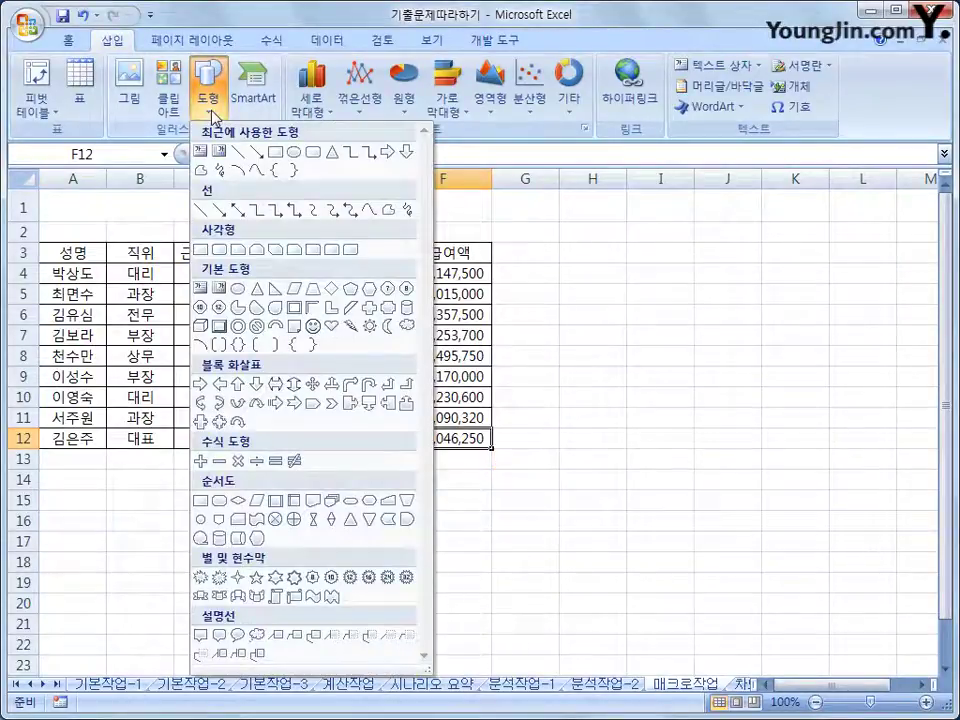
{"action": "left_click", "coordinate": [370, 313]}
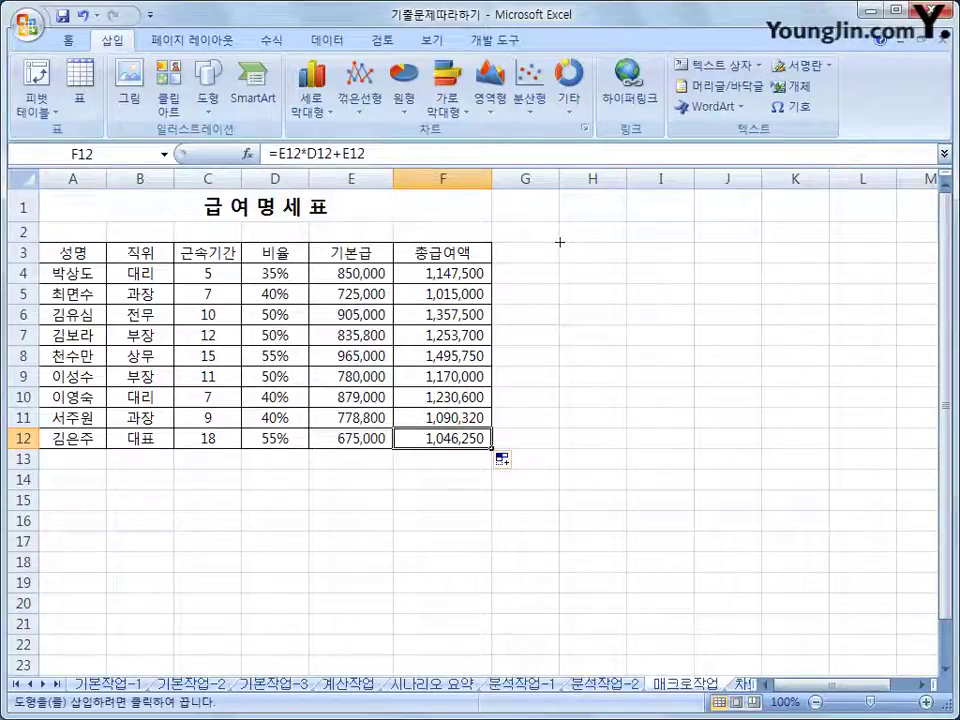
{"action": "mouse_move", "coordinate": [559, 242]}
{"action": "left_mouse_down"}
{"action": "mouse_move", "coordinate": [606, 255]}
{"action": "mouse_move", "coordinate": [603, 299]}
{"action": "left_mouse_up"}
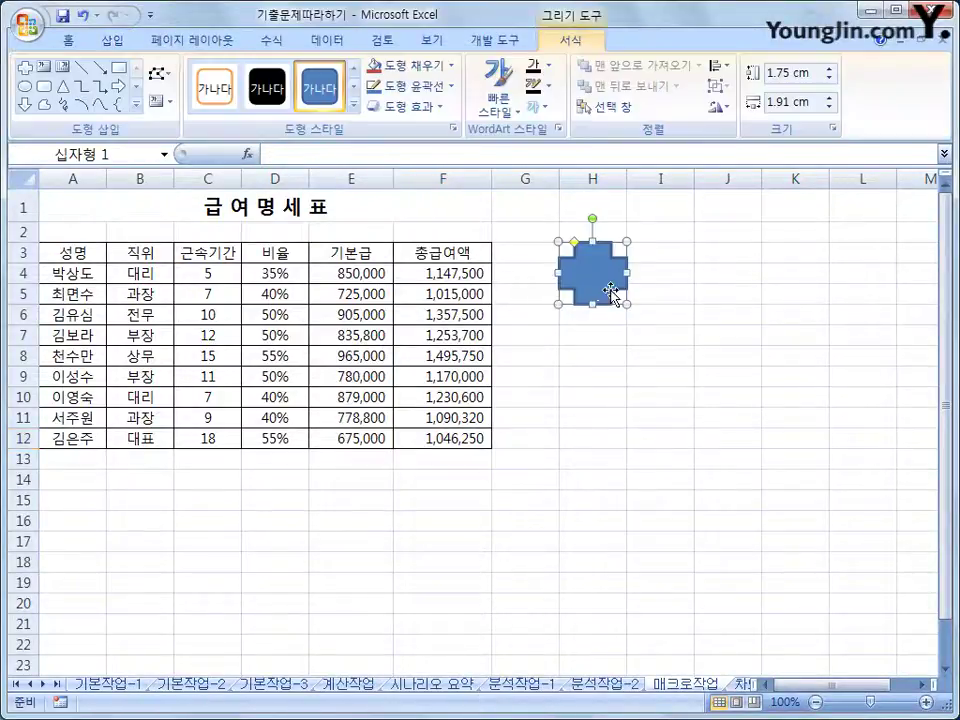
{"action": "left_click_drag", "start_coordinate": [627, 272], "coordinate": [694, 273]}
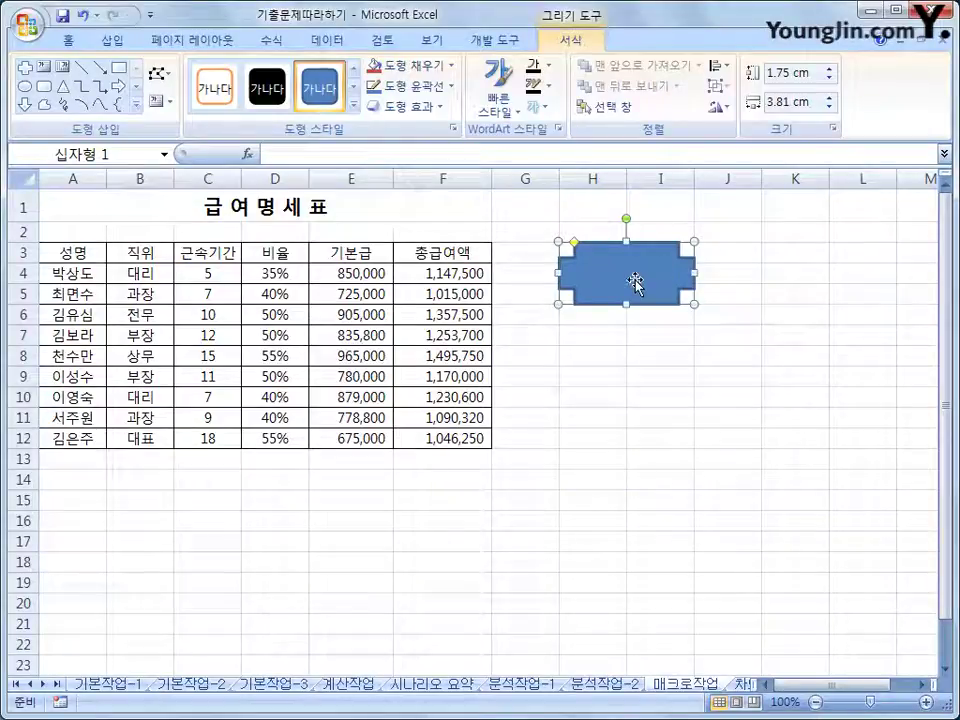
Label the cross shape 총급여액 and assign the 총급여액 macro to it.
{"action": "type", "text": "총"}
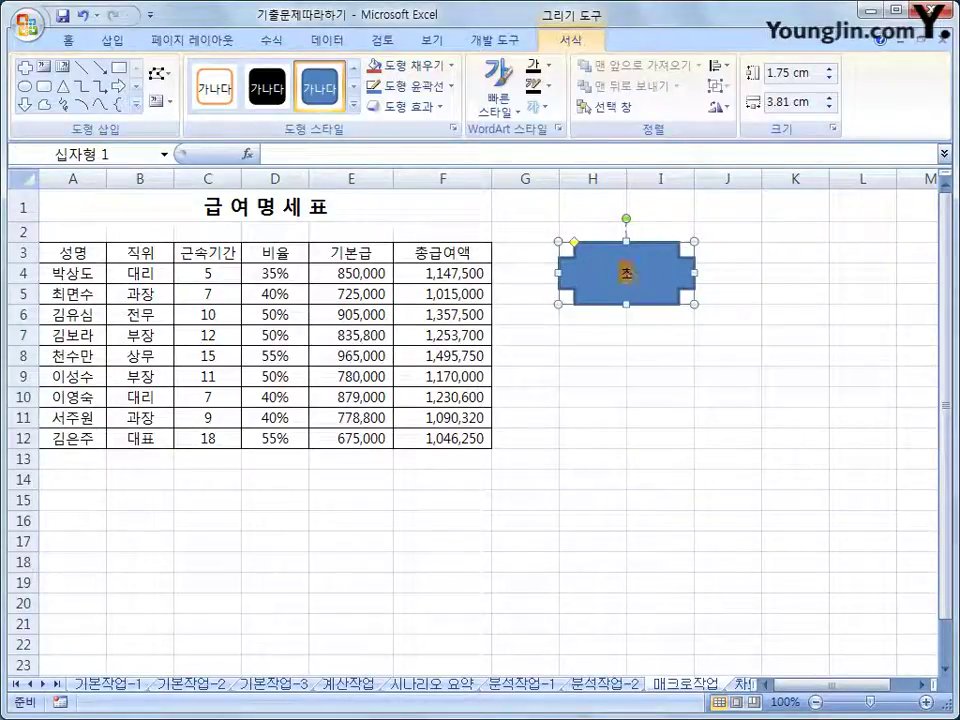
{"action": "type", "text": "급여액"}
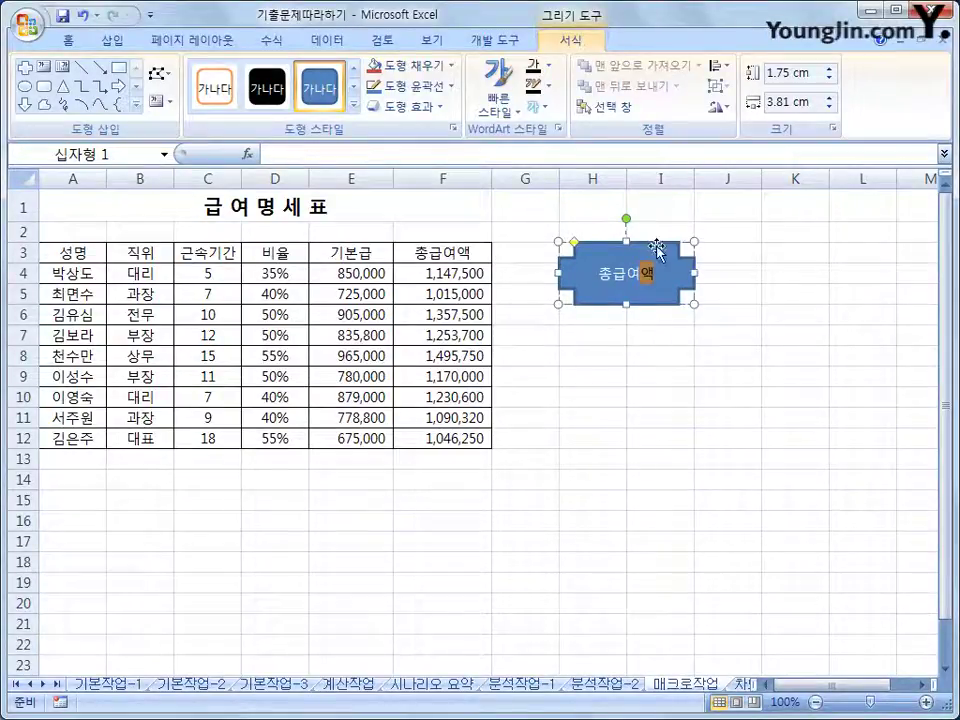
{"action": "right_click", "coordinate": [656, 246]}
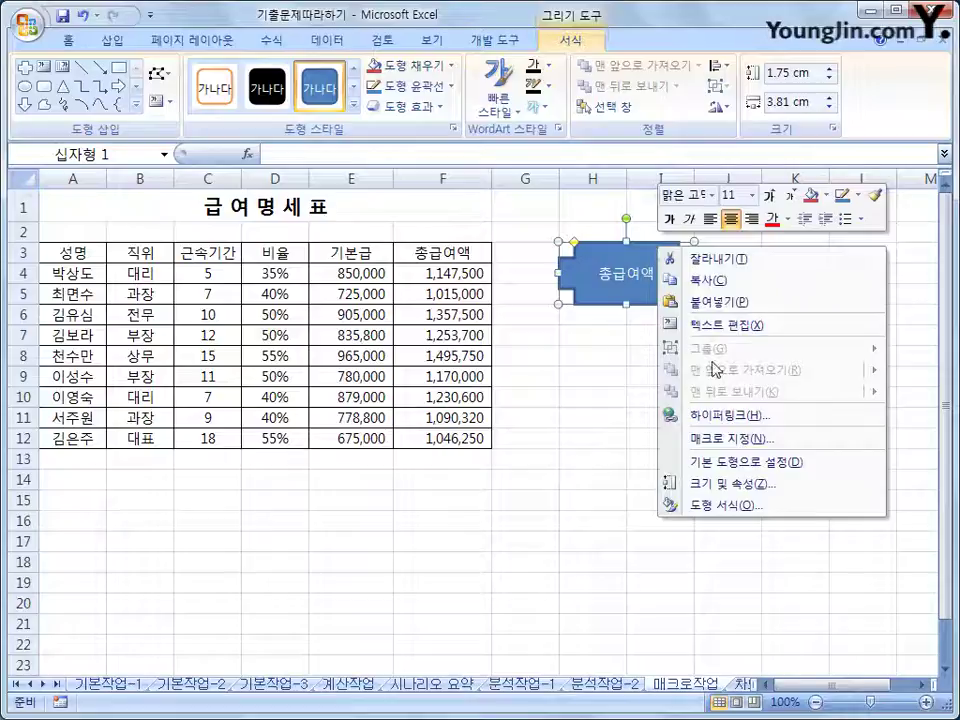
{"action": "left_click", "coordinate": [722, 438]}
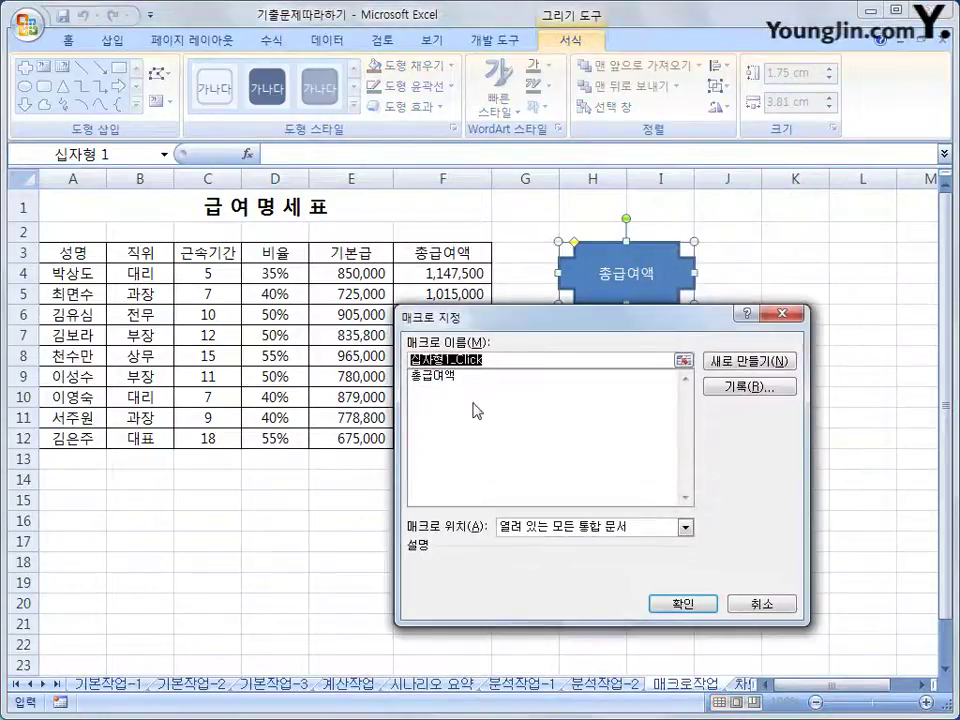
{"action": "left_click", "coordinate": [441, 377]}
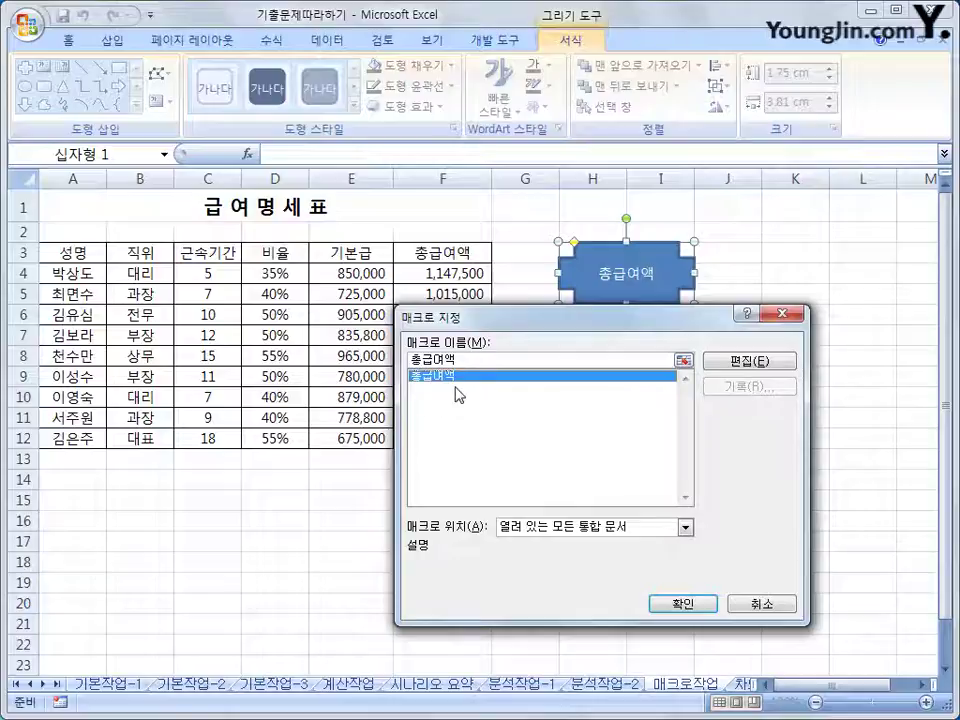
{"action": "left_click", "coordinate": [681, 603]}
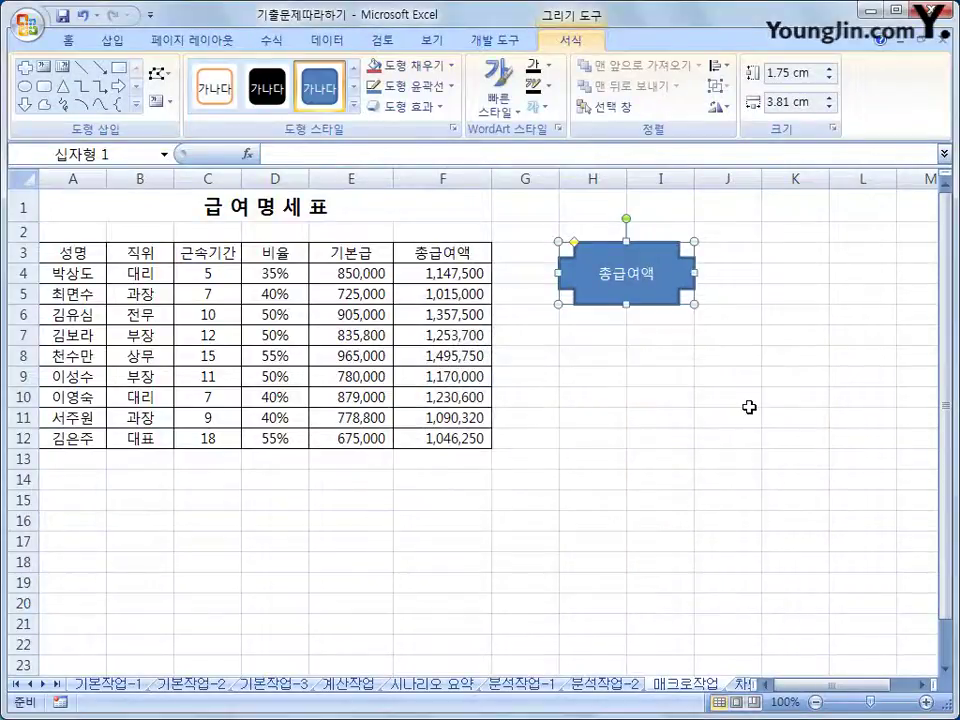
Clear the total salaries in F4:F12 and test the 총급여액 macro by running it from the cross shape.
{"action": "left_click", "coordinate": [724, 401]}
{"action": "left_click_drag", "start_coordinate": [407, 274], "coordinate": [431, 433]}
{"action": "key", "text": "Delete"}
{"action": "left_click", "coordinate": [767, 496]}
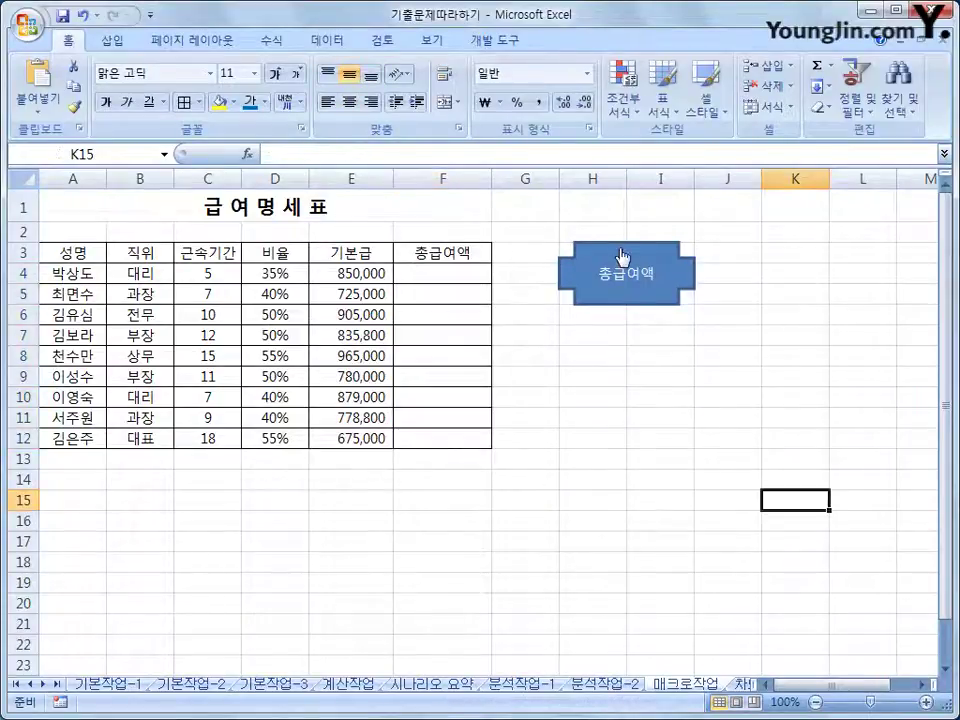
{"action": "left_click", "coordinate": [627, 284]}
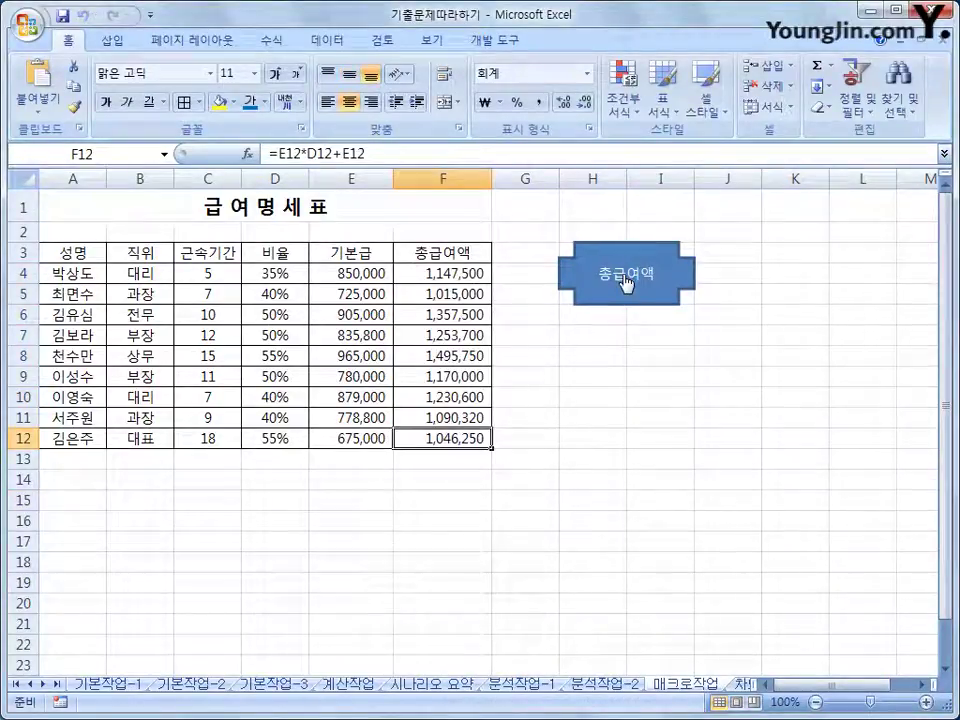
{"action": "left_click", "coordinate": [717, 452]}
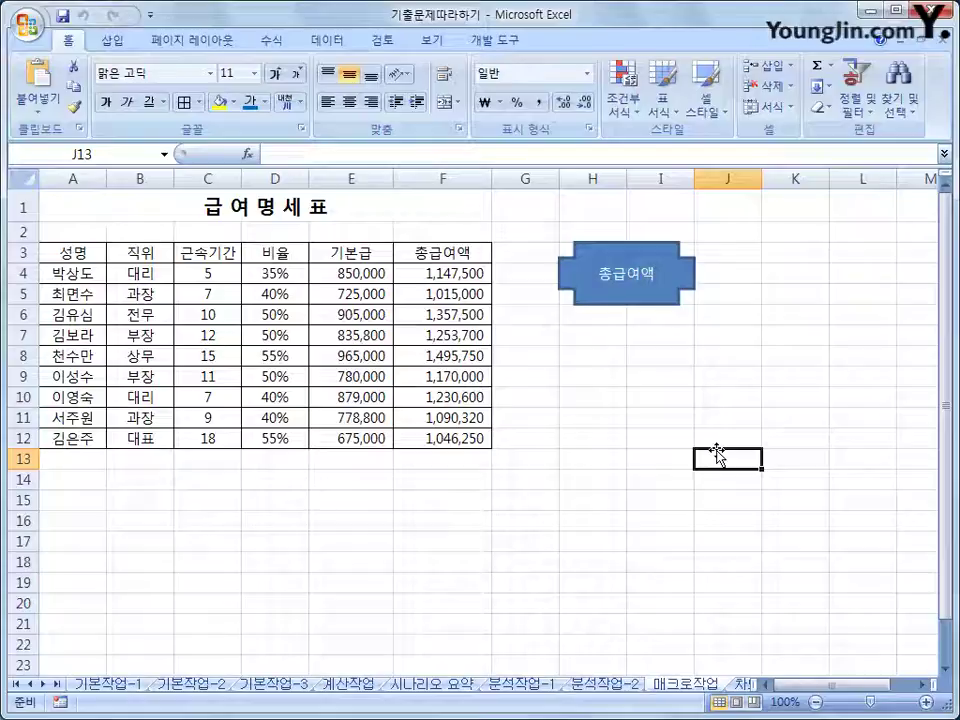
Start recording a new macro named 서식, stored in the current workbook.
{"action": "left_click", "coordinate": [500, 42]}
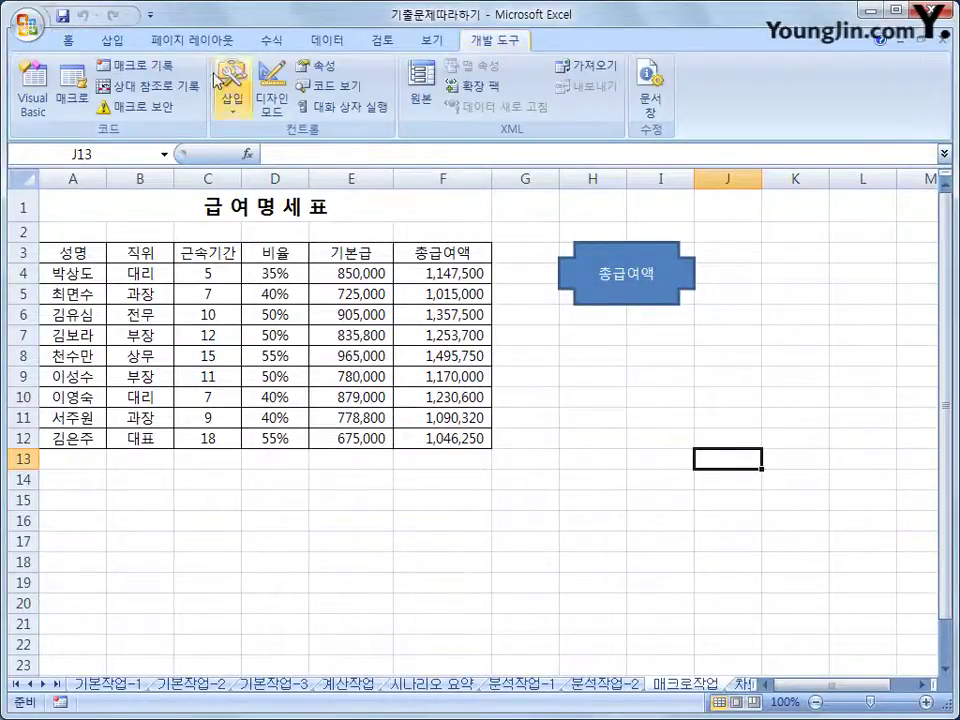
{"action": "left_click", "coordinate": [134, 64]}
{"action": "left_click_drag", "start_coordinate": [490, 345], "coordinate": [436, 306]}
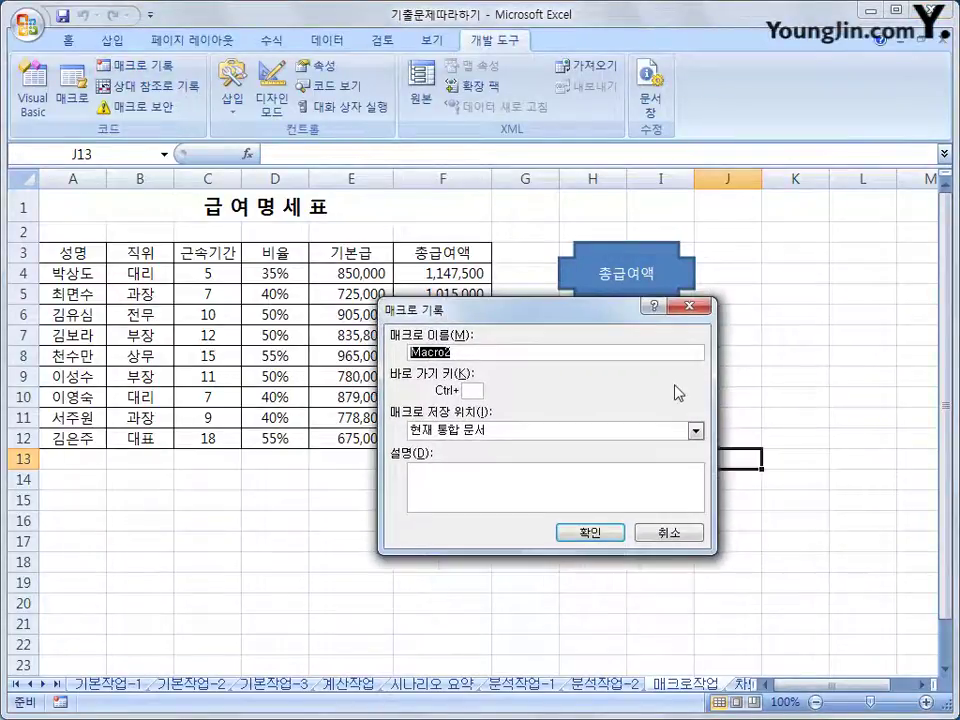
{"action": "type", "text": "서식"}
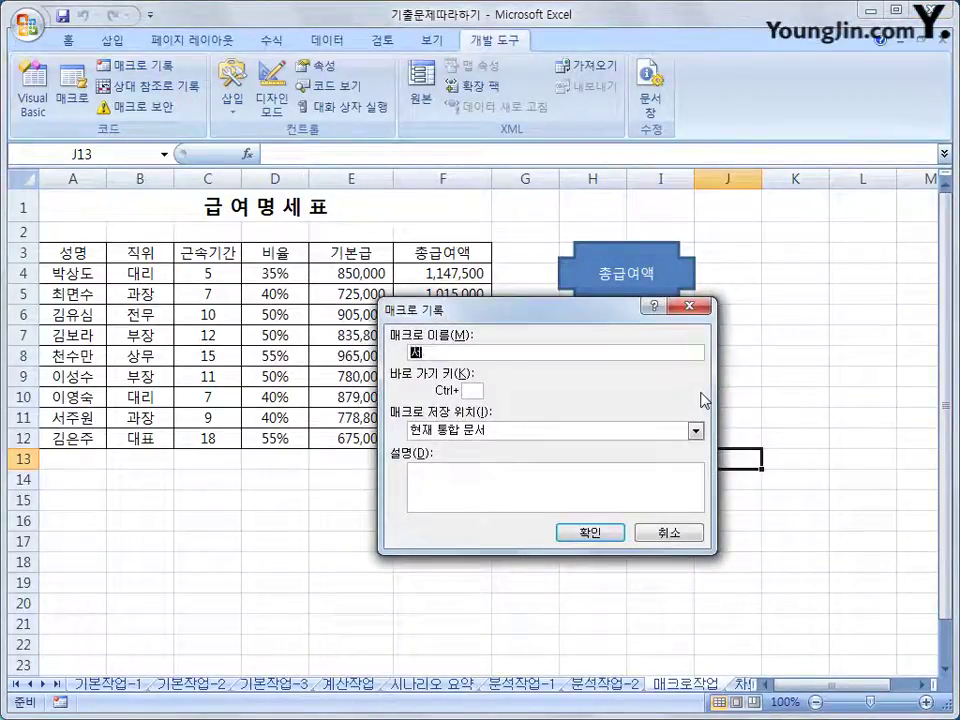
{"action": "left_click", "coordinate": [612, 532]}
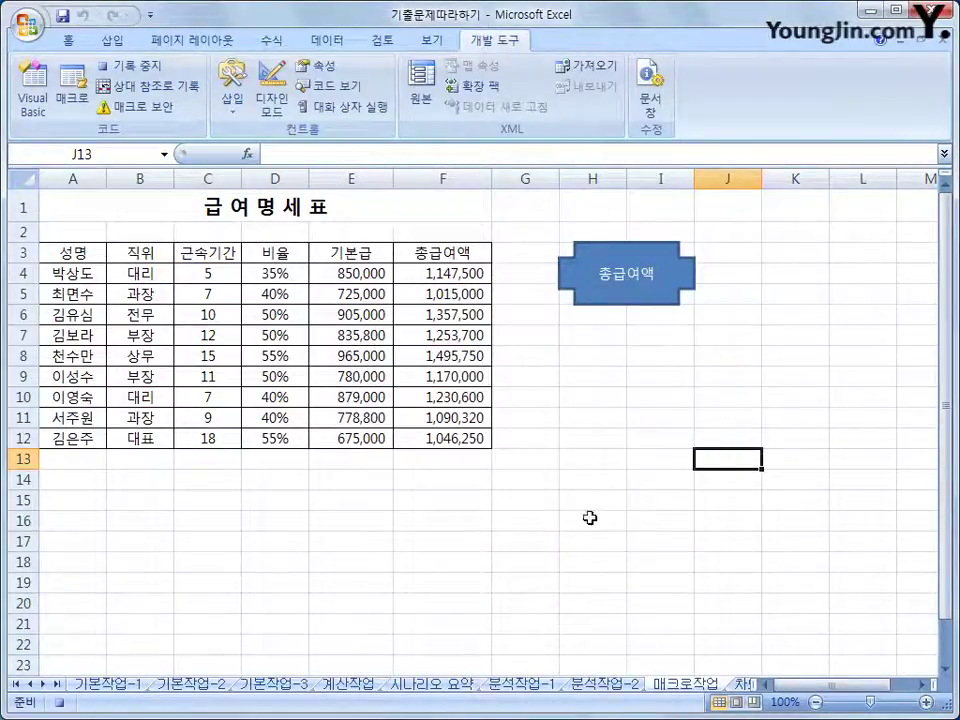
Format the header cells A3:F3 with a standard blue font colour and a yellow fill.
{"action": "left_click_drag", "start_coordinate": [72, 251], "coordinate": [396, 253]}
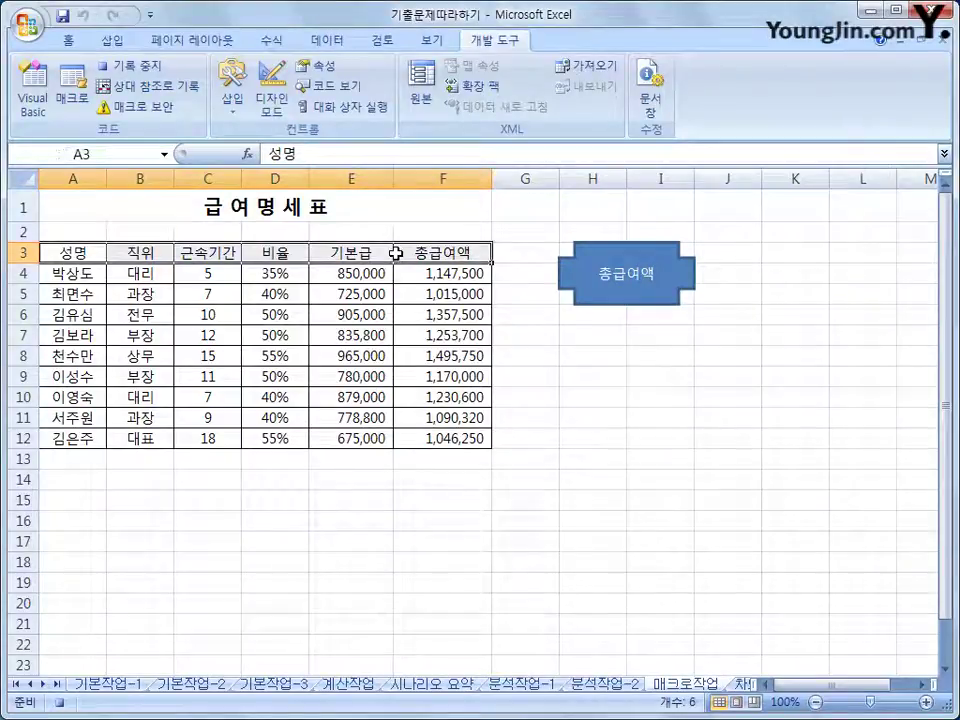
{"action": "left_click", "coordinate": [72, 40]}
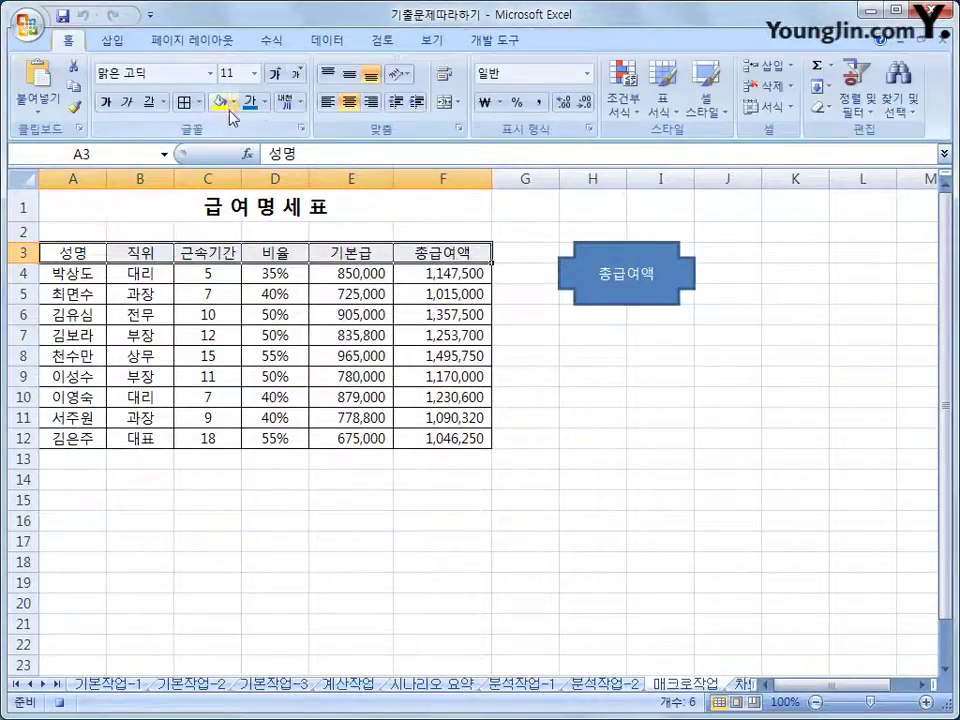
{"action": "left_click", "coordinate": [264, 104]}
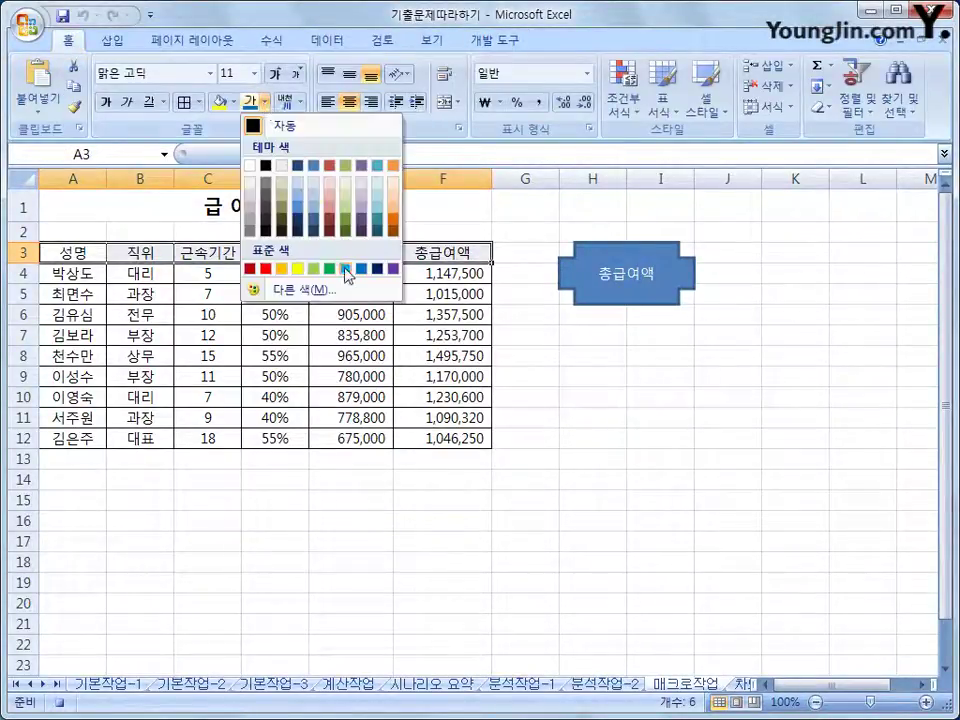
{"action": "left_click", "coordinate": [361, 268]}
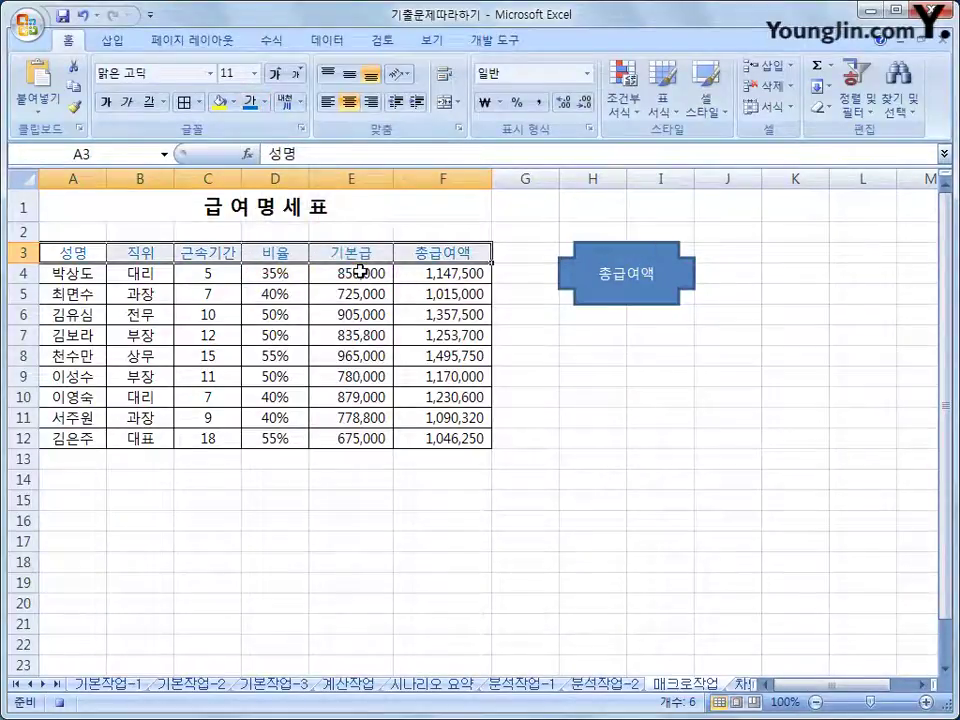
{"action": "left_click", "coordinate": [235, 103]}
{"action": "left_click", "coordinate": [264, 245]}
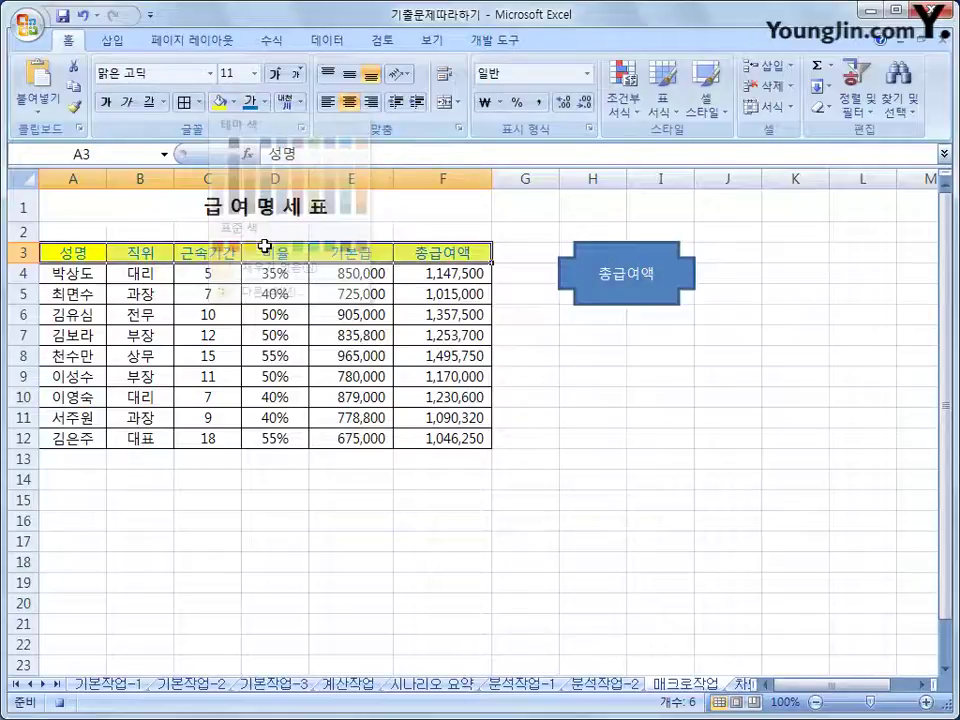
{"action": "left_click", "coordinate": [416, 252]}
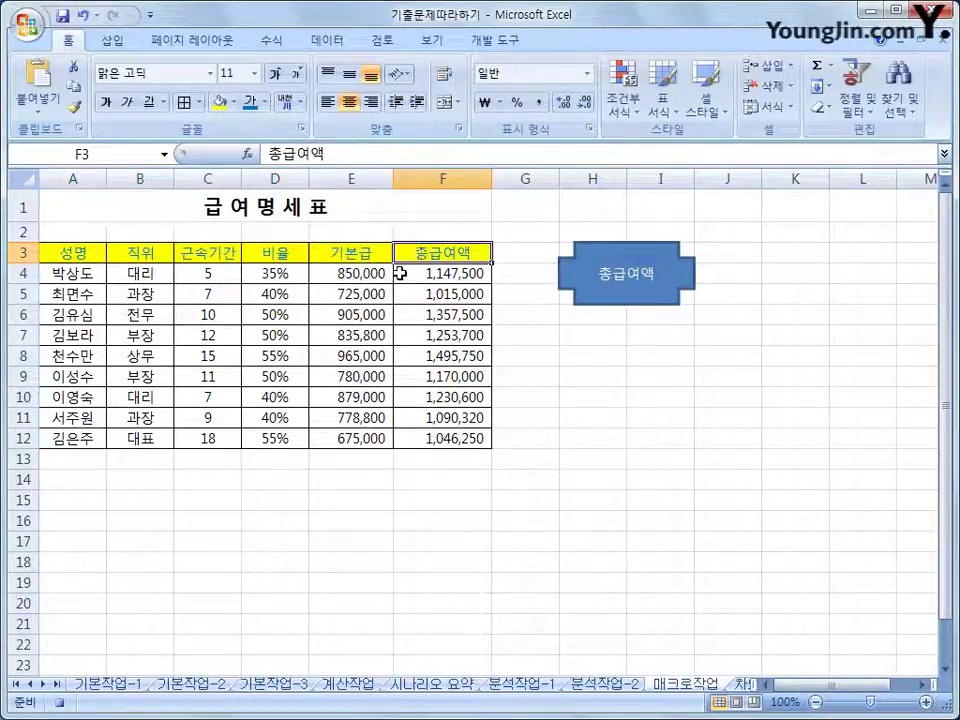
Stop recording the 서식 macro and deselect the header cells.
{"action": "left_click", "coordinate": [497, 42]}
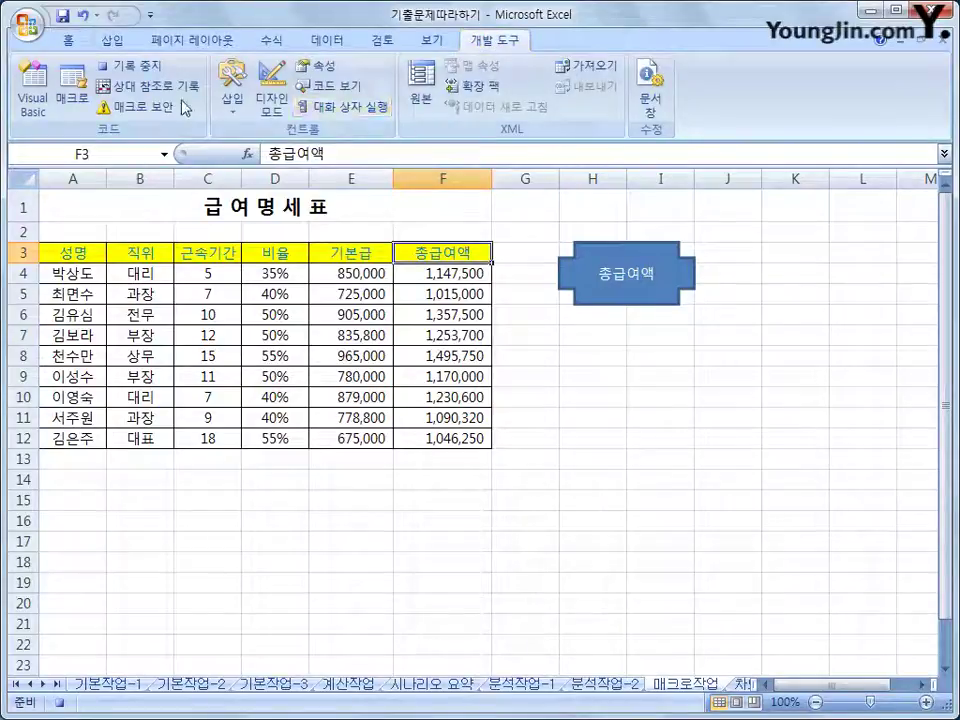
{"action": "left_click", "coordinate": [135, 70]}
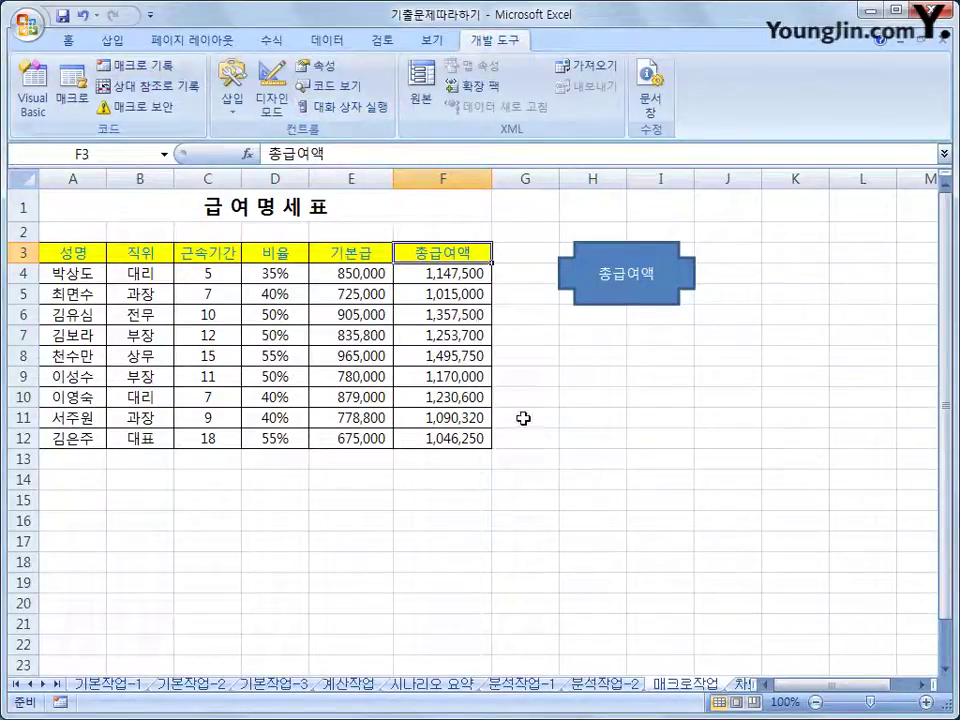
{"action": "left_click", "coordinate": [634, 530]}
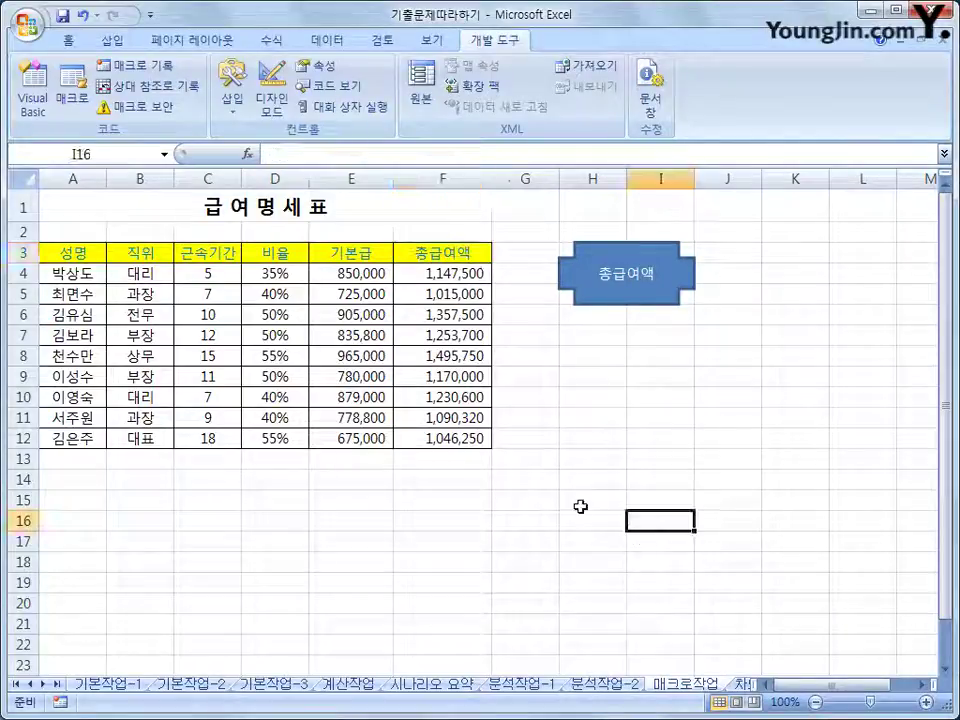
Draw a rounded rectangle over H7:I9, about 1.75 cm high and 3.81 cm wide, and label it 서식.
{"action": "left_click", "coordinate": [116, 42]}
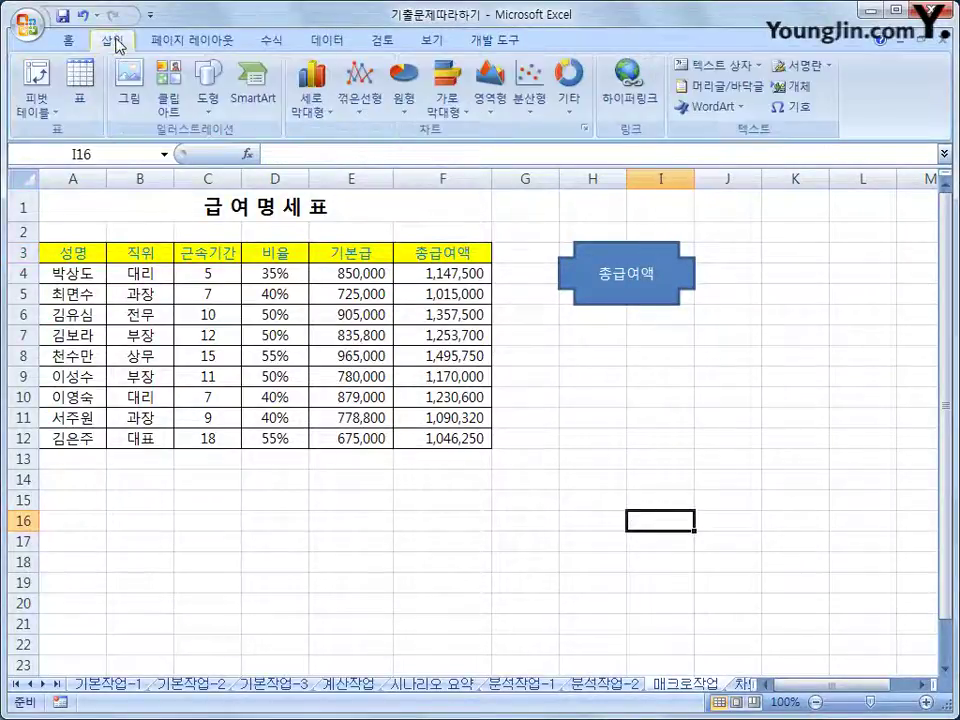
{"action": "left_click", "coordinate": [212, 108]}
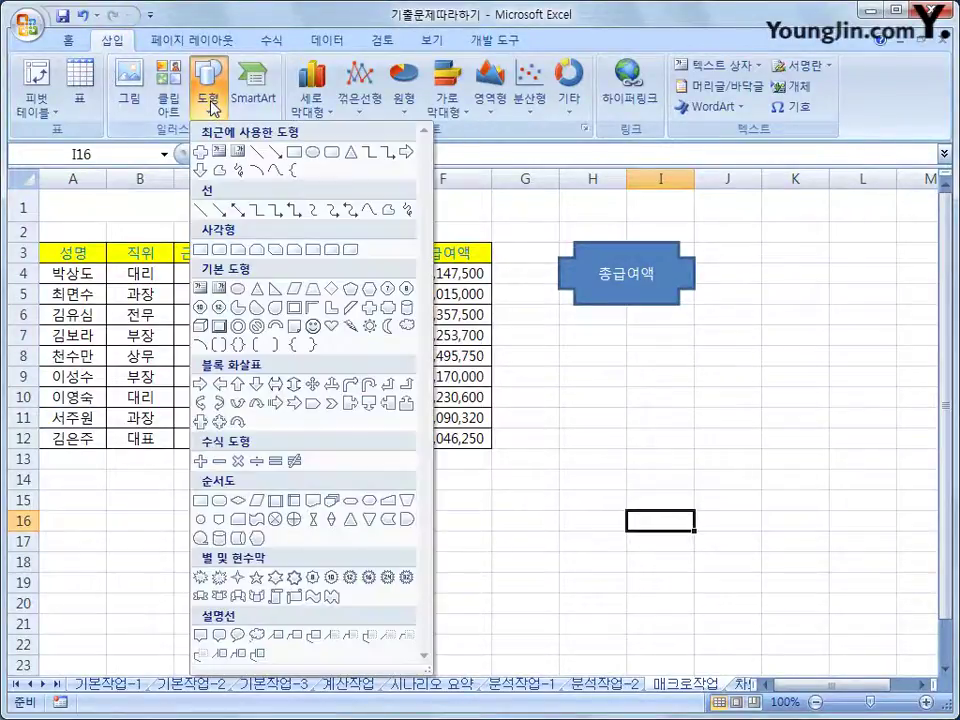
{"action": "left_click", "coordinate": [219, 250]}
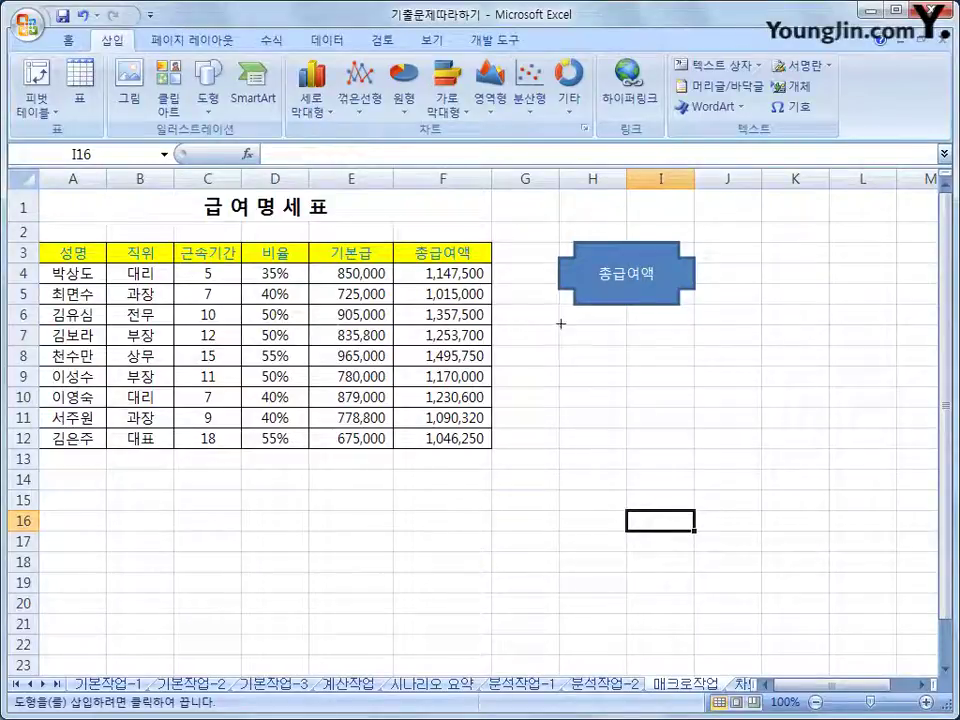
{"action": "mouse_move", "coordinate": [558, 323]}
{"action": "left_mouse_down"}
{"action": "mouse_move", "coordinate": [619, 336]}
{"action": "mouse_move", "coordinate": [671, 364]}
{"action": "mouse_move", "coordinate": [667, 383]}
{"action": "left_mouse_up"}
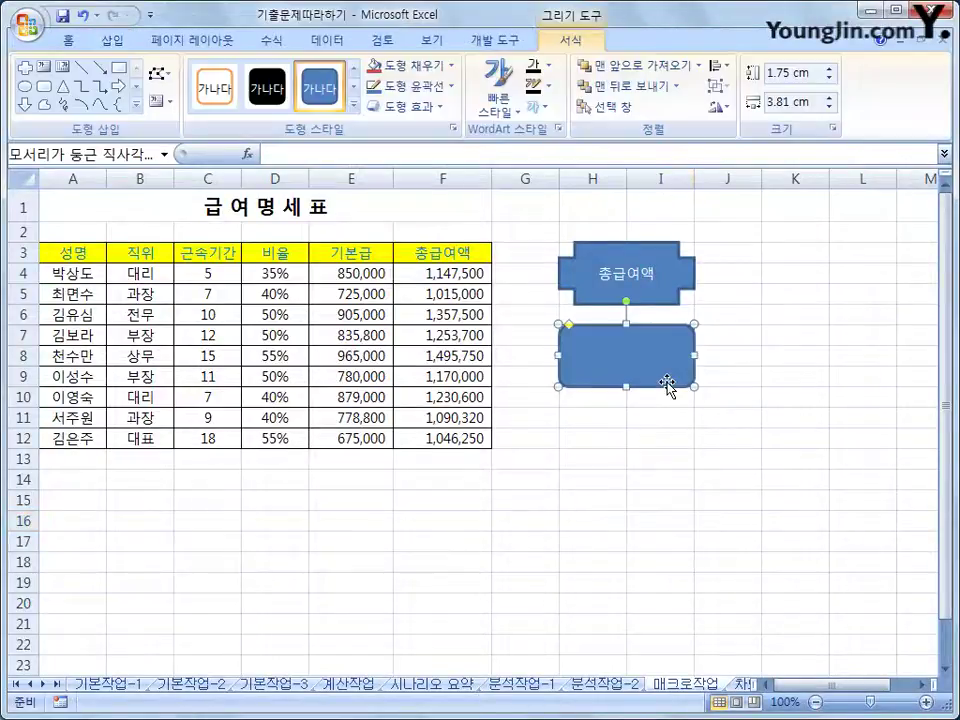
{"action": "type", "text": "서식"}
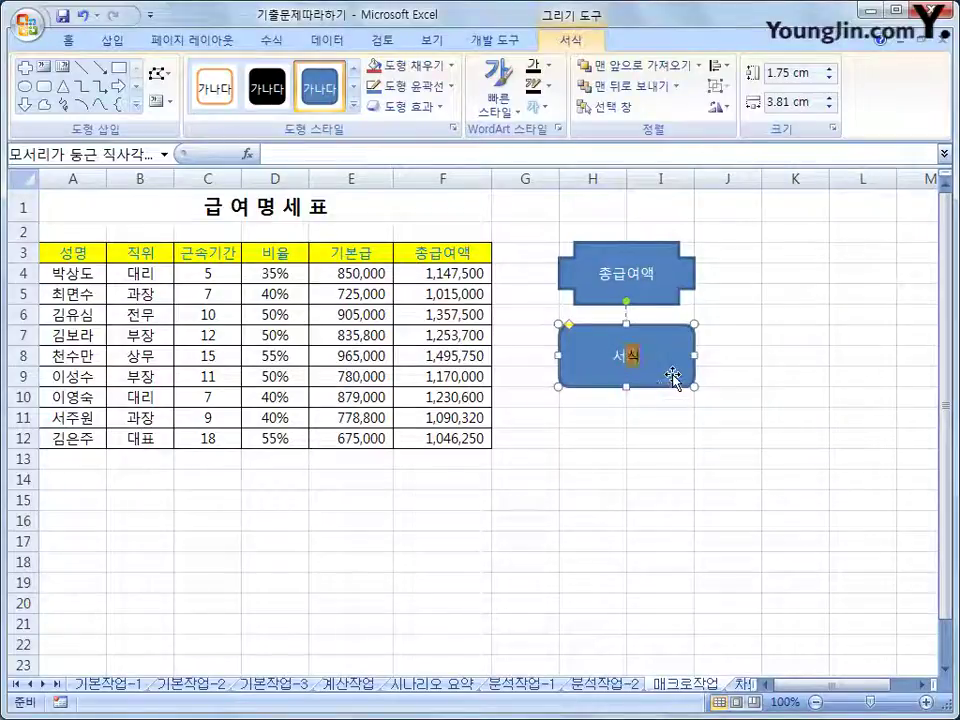
Assign the 서식 macro to the rounded rectangle and deselect the shape.
{"action": "right_click", "coordinate": [676, 340]}
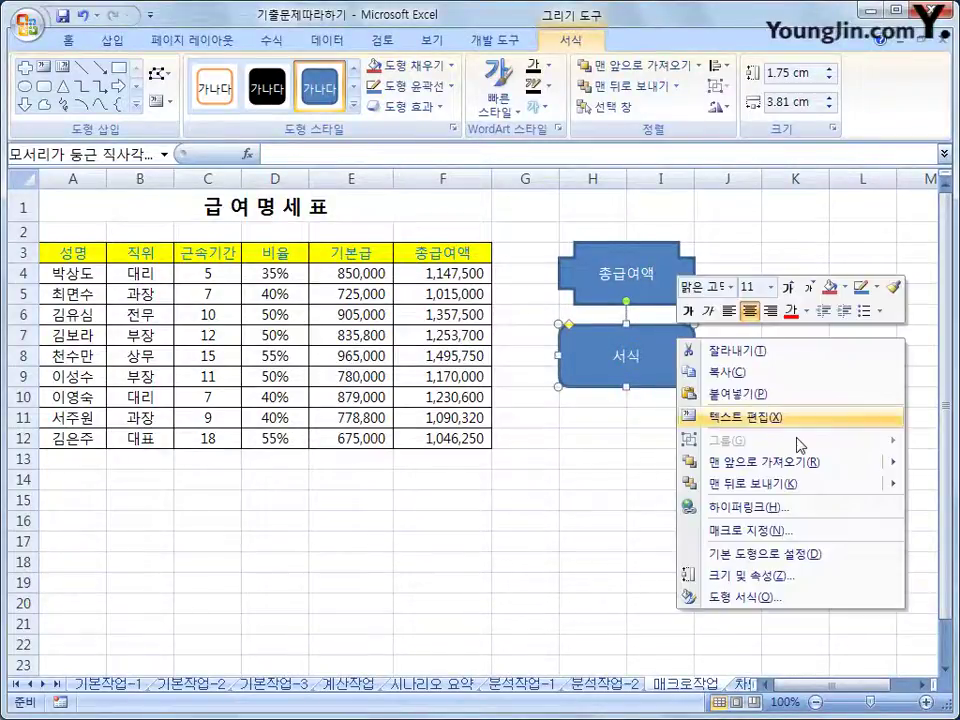
{"action": "left_click", "coordinate": [792, 537]}
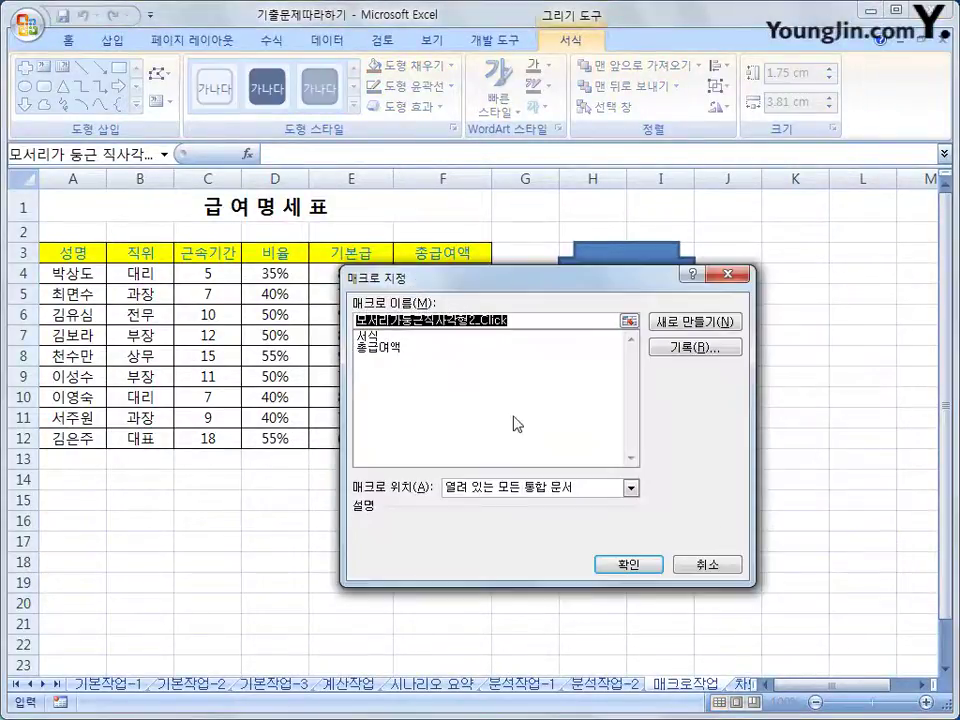
{"action": "left_click", "coordinate": [405, 338]}
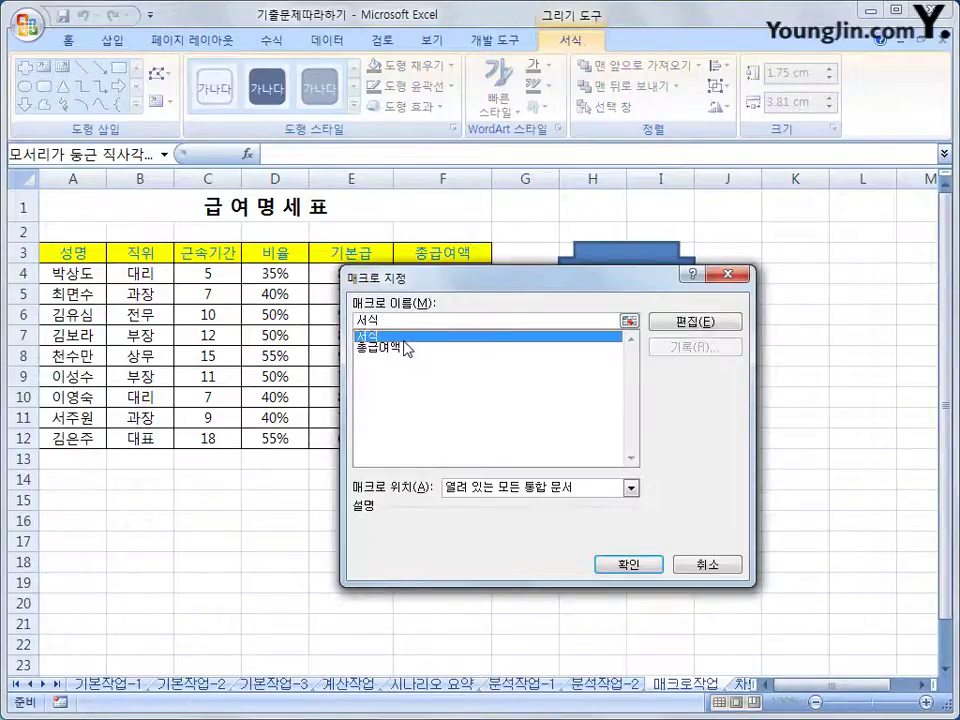
{"action": "left_click", "coordinate": [629, 566]}
{"action": "left_click", "coordinate": [744, 467]}
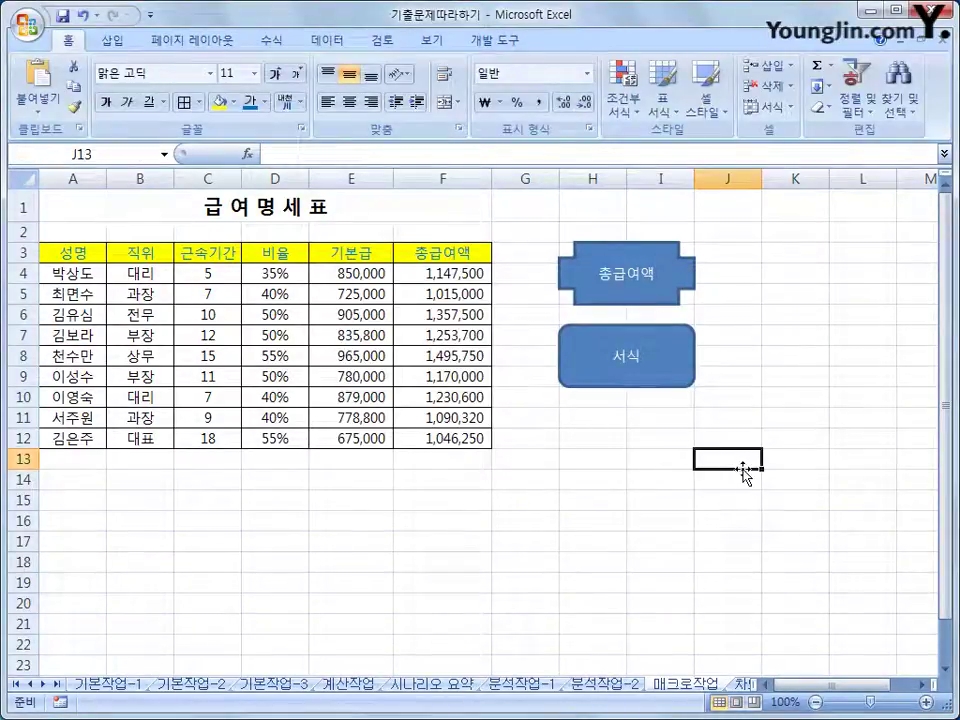
Delete the 지원인원 series from the chart on the 차트작업 sheet.
{"action": "left_click", "coordinate": [744, 686]}
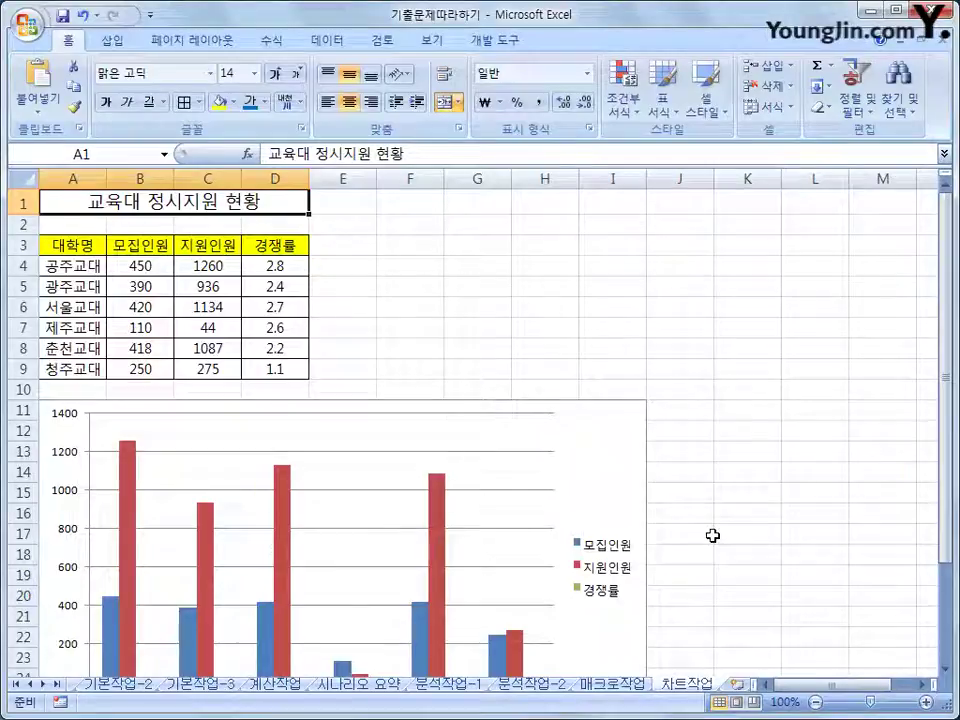
{"action": "scroll", "coordinate": [712, 536], "scroll_direction": "down", "scroll_amount": 1}
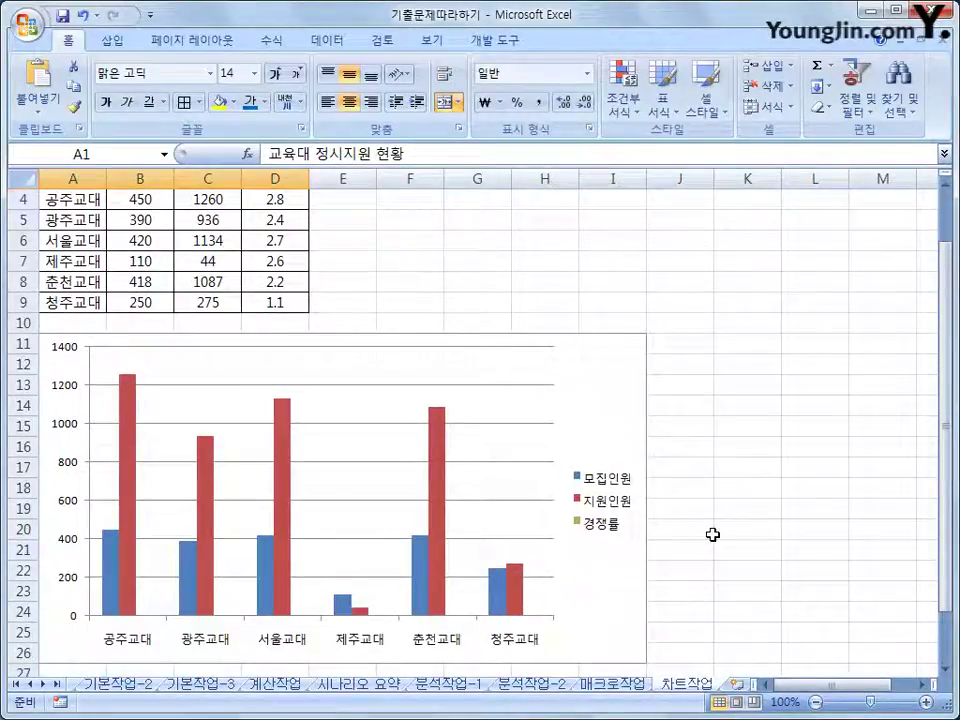
{"action": "scroll", "coordinate": [712, 536], "scroll_direction": "up", "scroll_amount": 1}
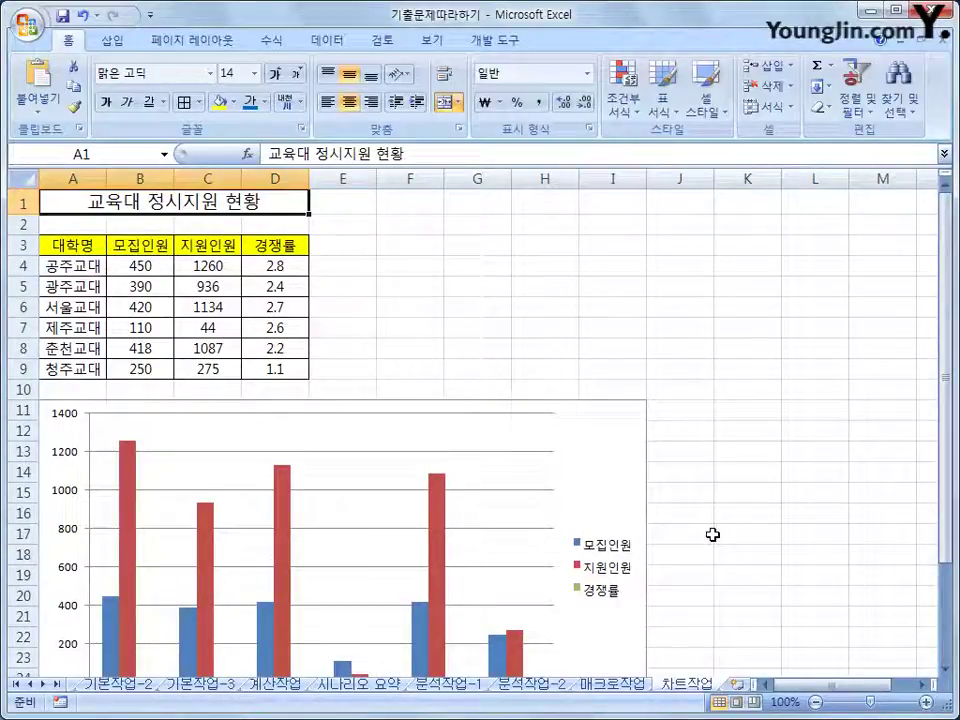
{"action": "scroll", "coordinate": [712, 535], "scroll_direction": "down", "scroll_amount": 2}
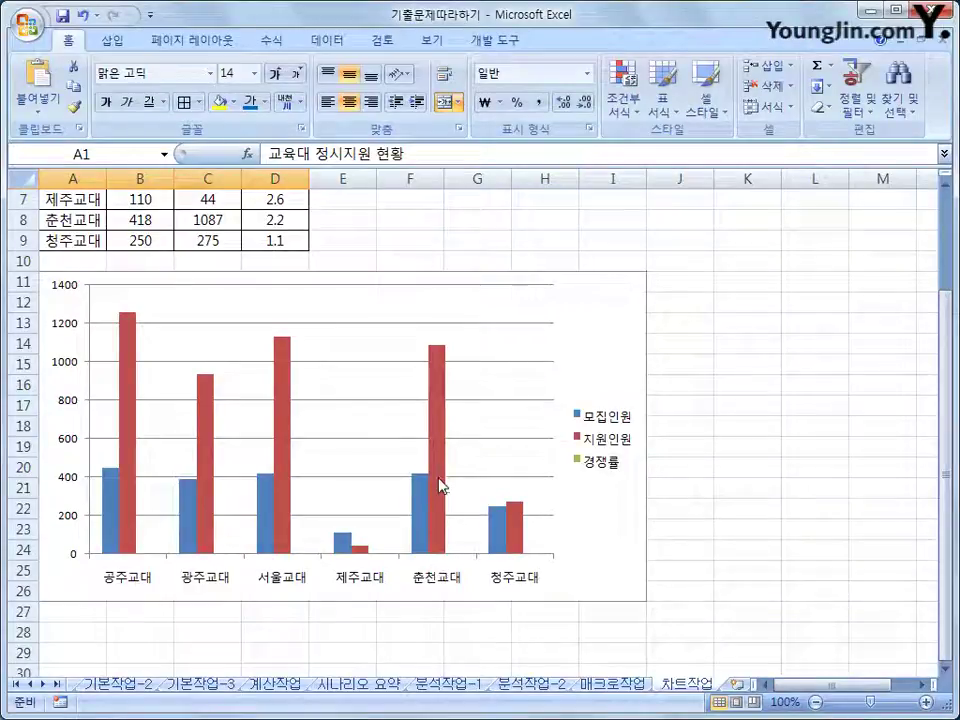
{"action": "left_click", "coordinate": [439, 369]}
{"action": "left_click", "coordinate": [439, 375]}
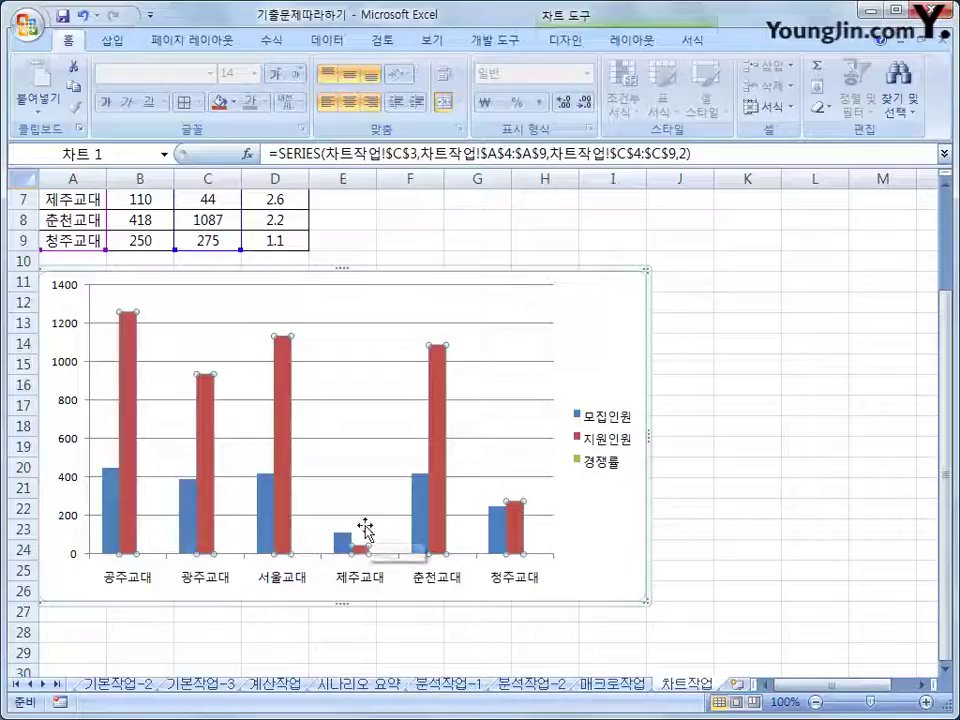
{"action": "key", "text": "Delete"}
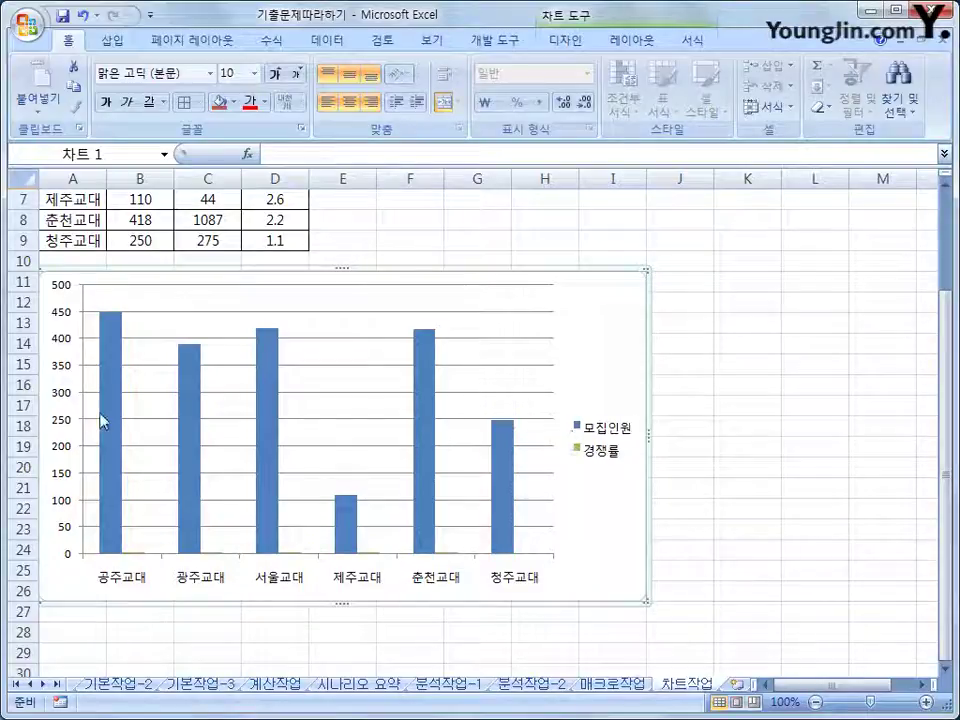
Change the chart type of the 모집인원 series to a line with markers.
{"action": "left_click", "coordinate": [112, 343]}
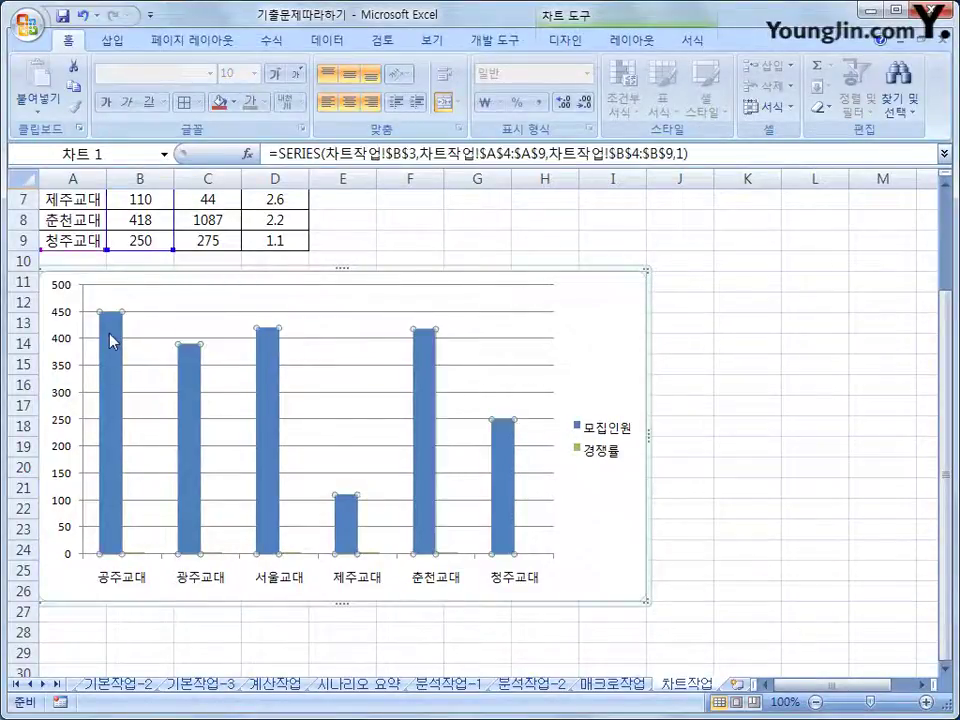
{"action": "right_click", "coordinate": [112, 341]}
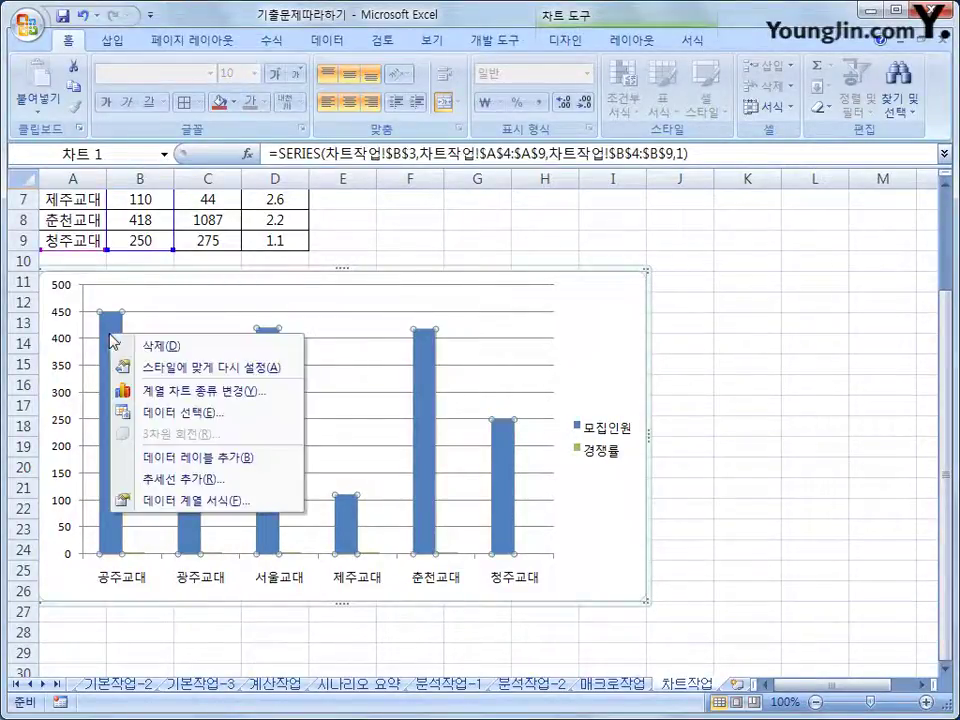
{"action": "left_click", "coordinate": [282, 400]}
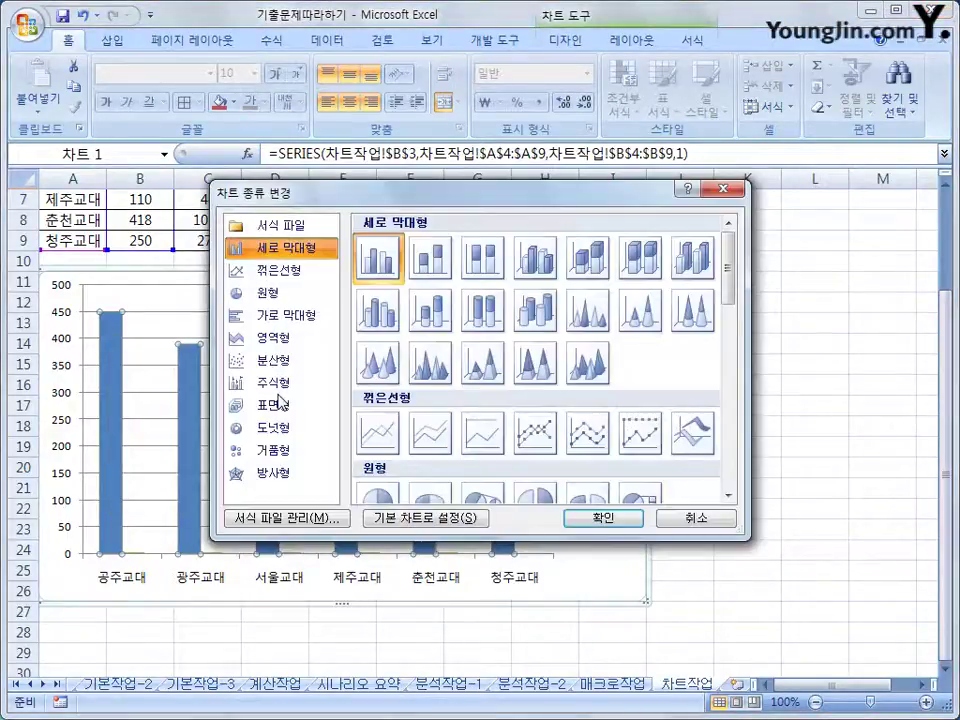
{"action": "left_click", "coordinate": [520, 434]}
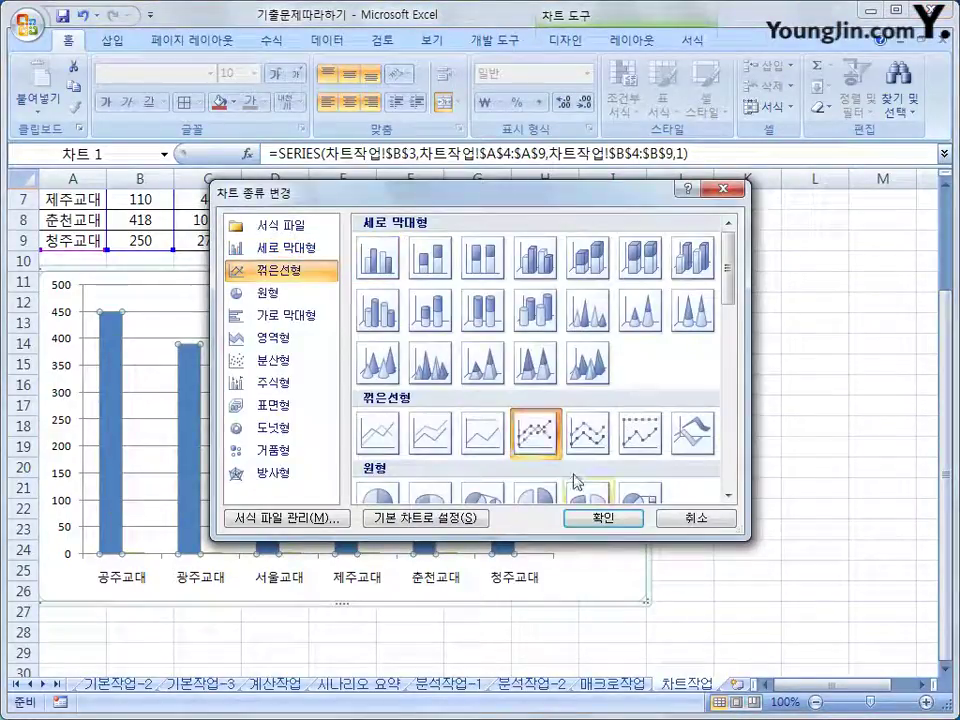
{"action": "left_click", "coordinate": [602, 519]}
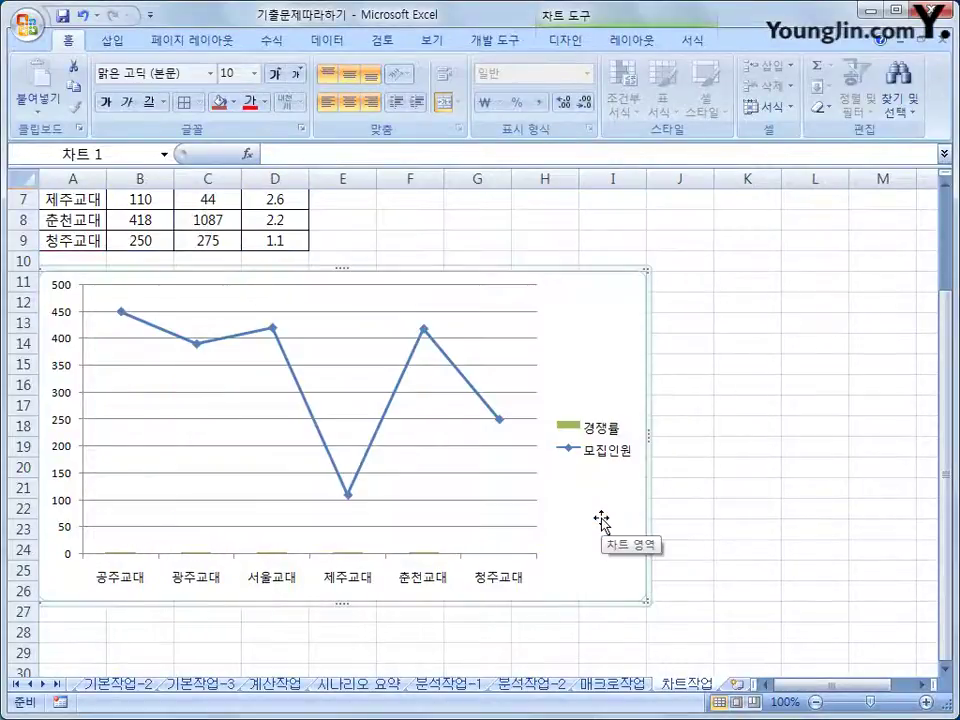
Plot the 모집인원 line series on the secondary axis.
{"action": "left_click", "coordinate": [288, 366]}
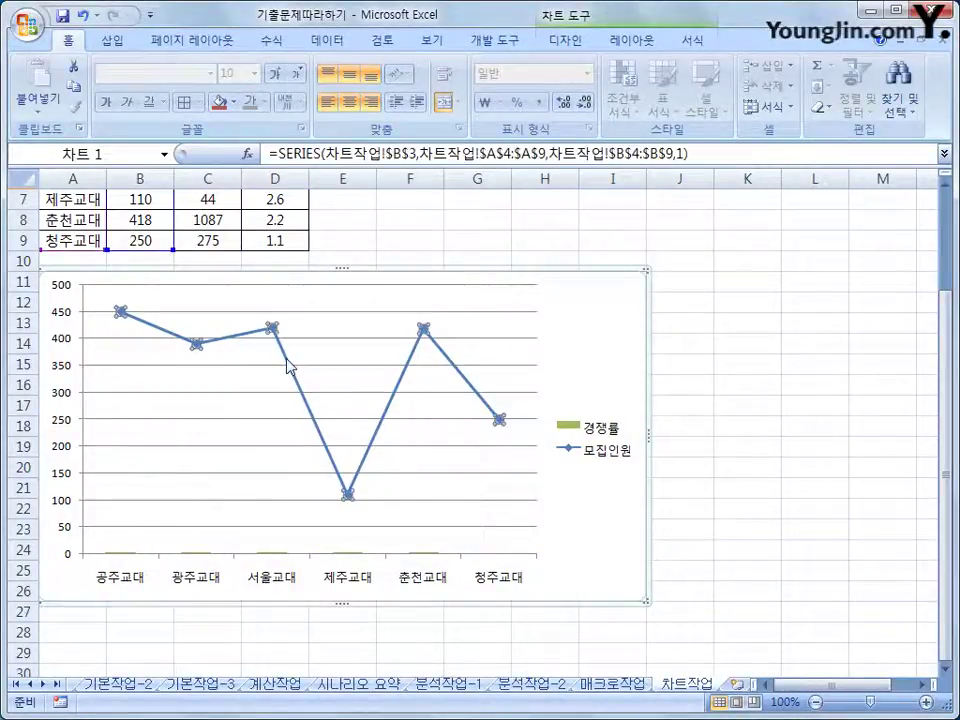
{"action": "right_click", "coordinate": [288, 366]}
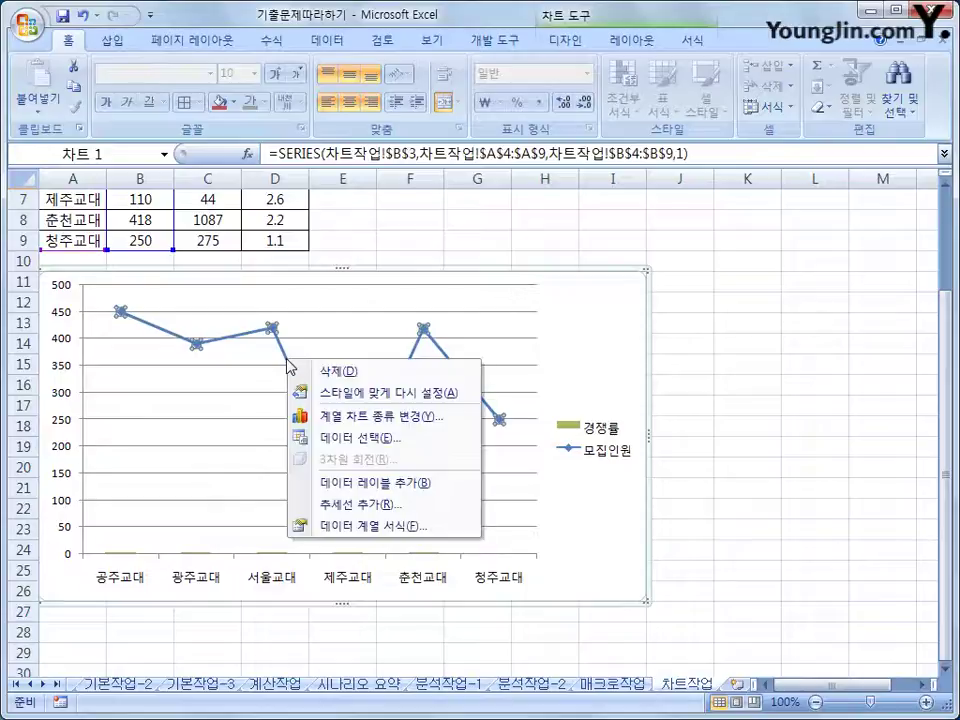
{"action": "left_click", "coordinate": [458, 529]}
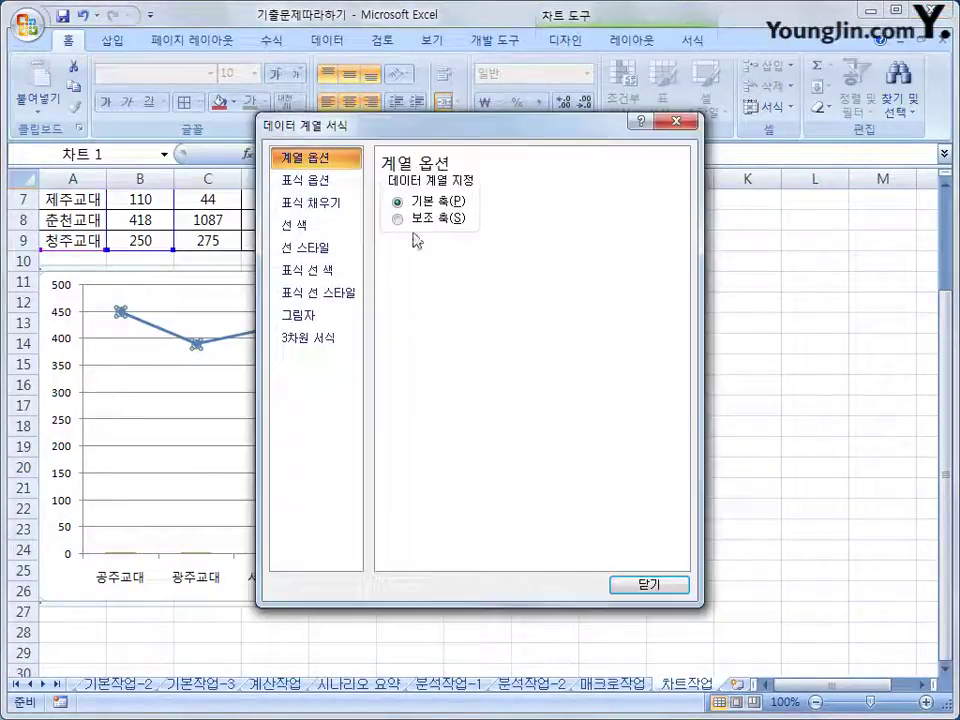
{"action": "left_click", "coordinate": [413, 222]}
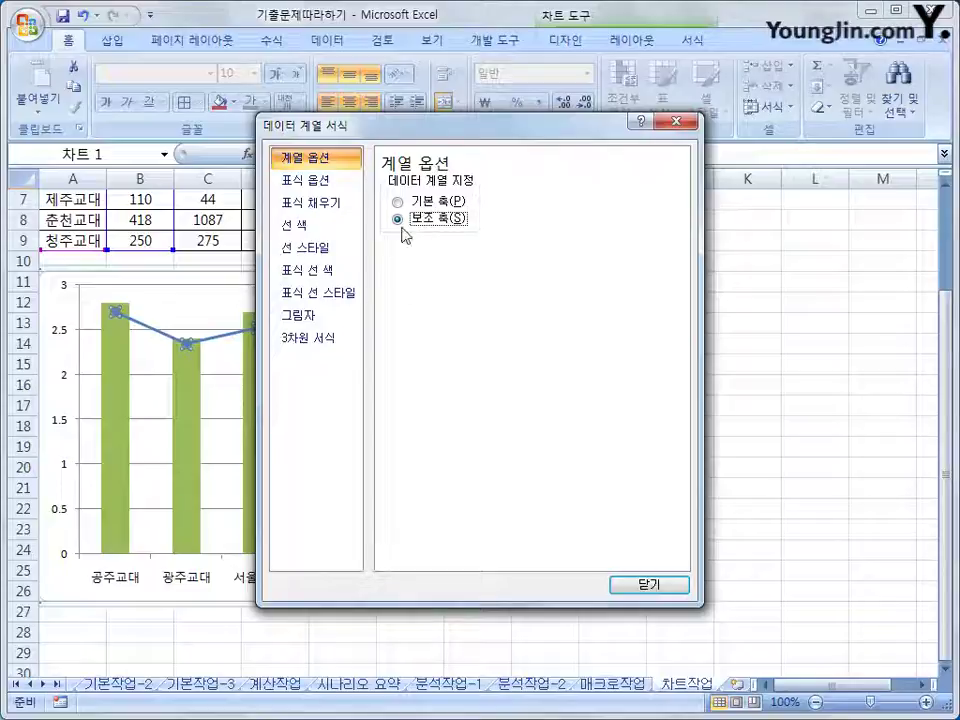
{"action": "left_click", "coordinate": [645, 584]}
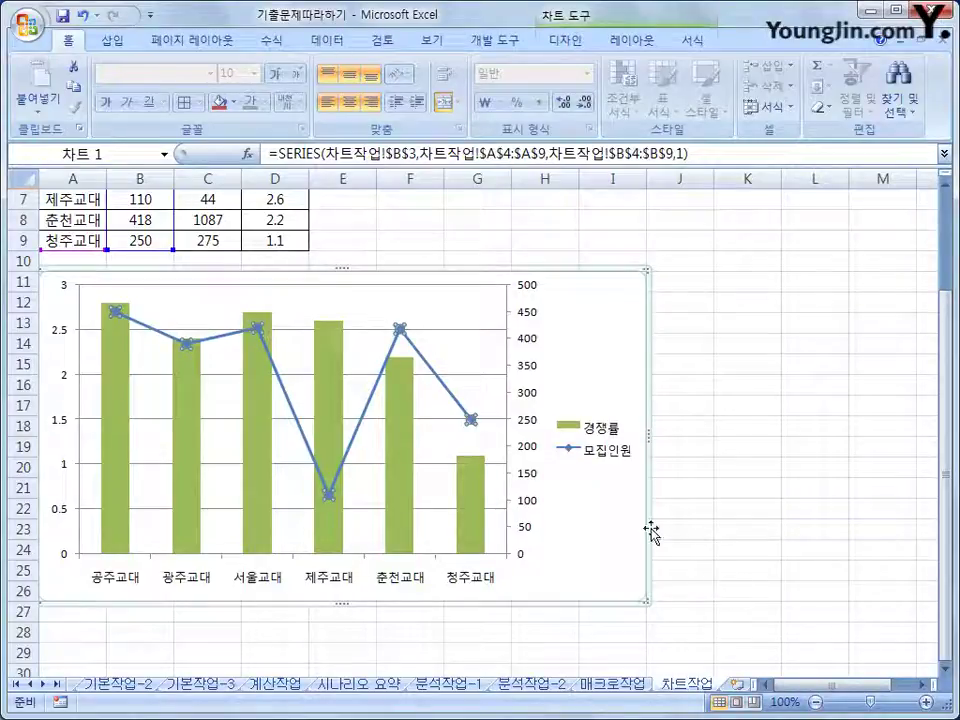
Add a title above the chart without overlapping the plot area, reading 교육대 정시지원 현황.
{"action": "left_click", "coordinate": [614, 333]}
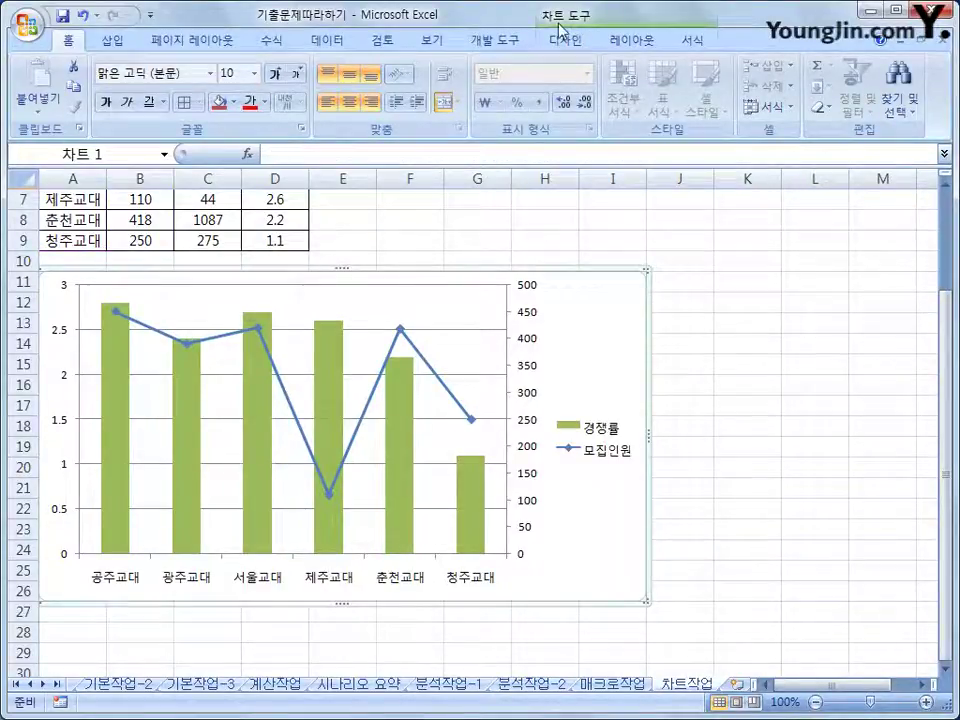
{"action": "left_click", "coordinate": [624, 41]}
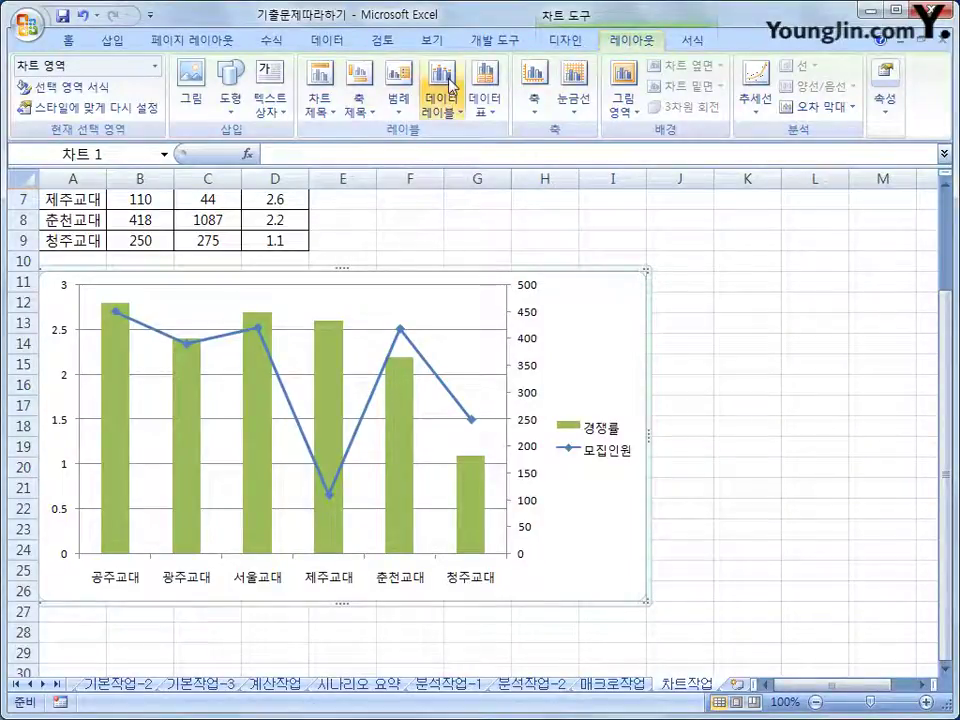
{"action": "left_click", "coordinate": [326, 117]}
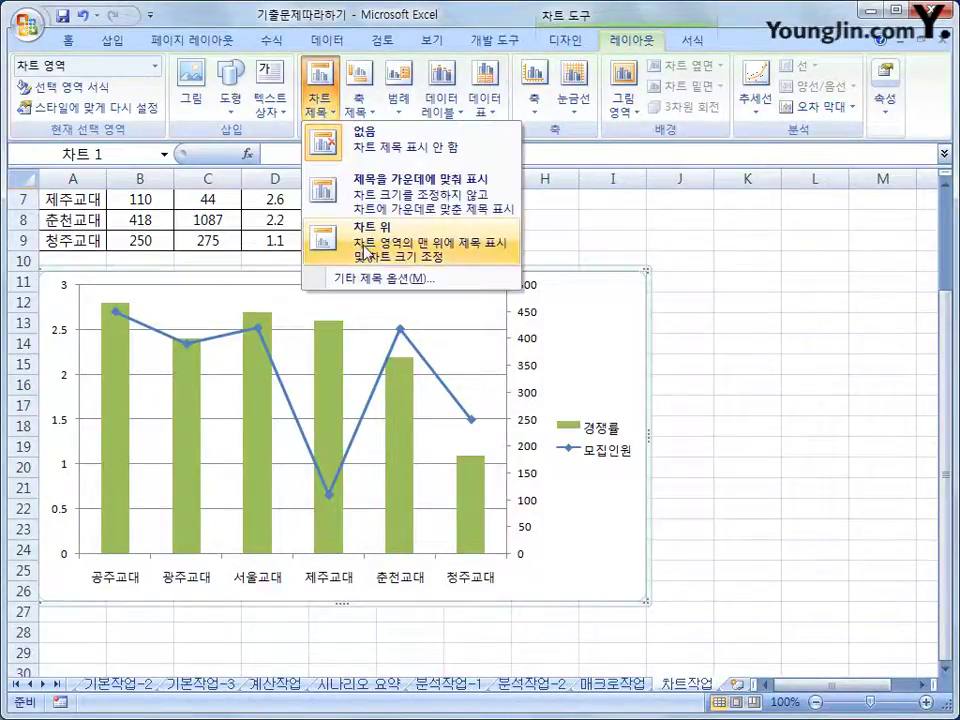
{"action": "left_click", "coordinate": [365, 250]}
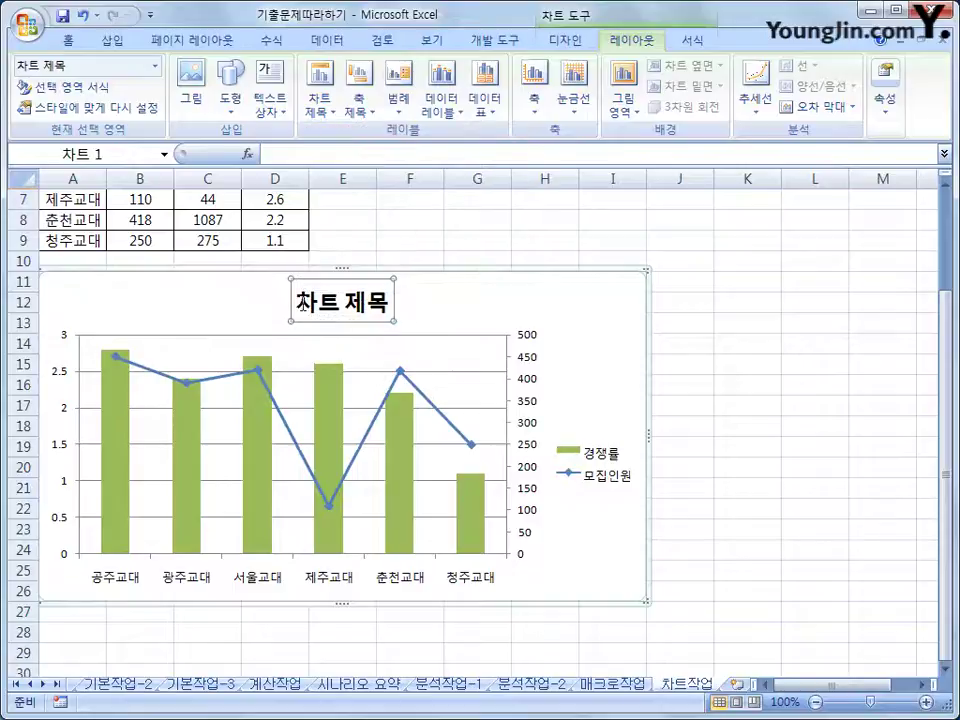
{"action": "left_click_drag", "start_coordinate": [296, 303], "coordinate": [390, 308]}
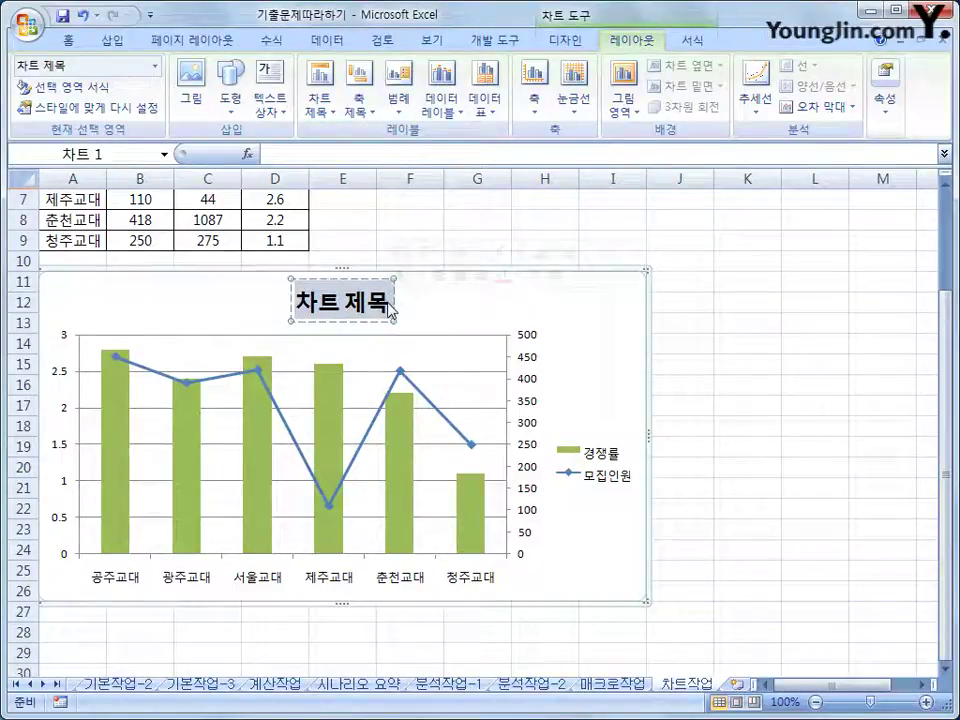
{"action": "type", "text": "교육대"}
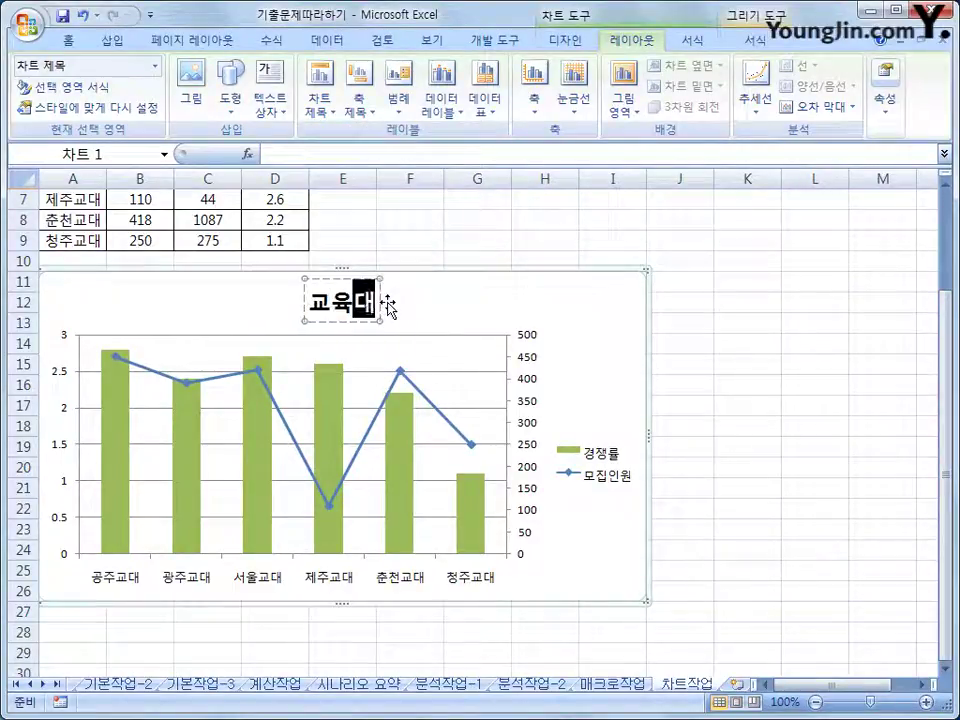
{"action": "type", "text": " 정시지원"}
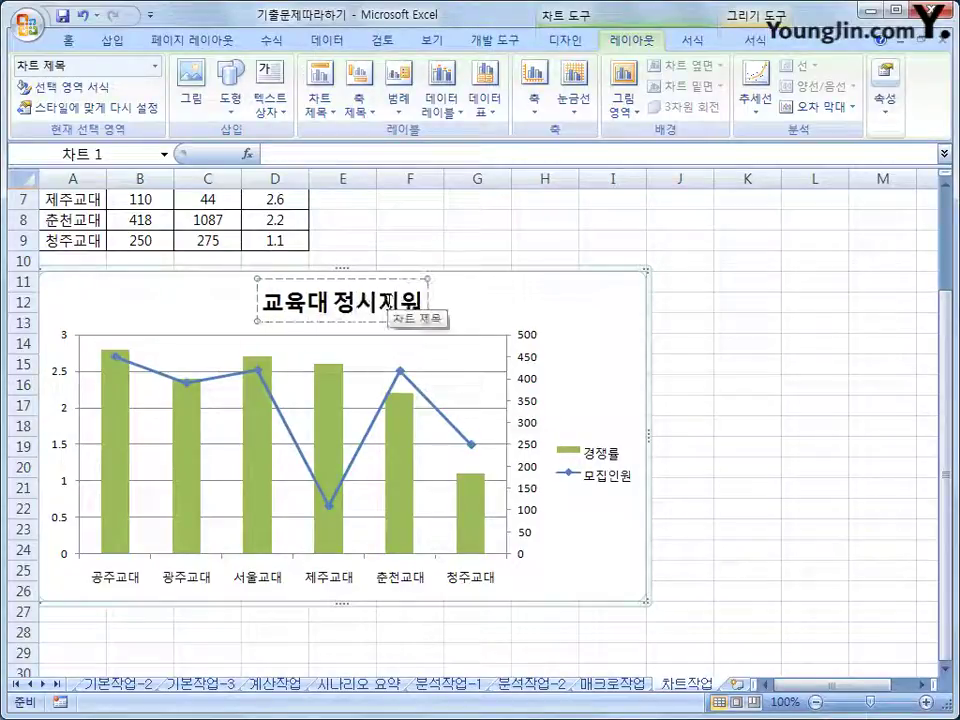
{"action": "type", "text": " 호황"}
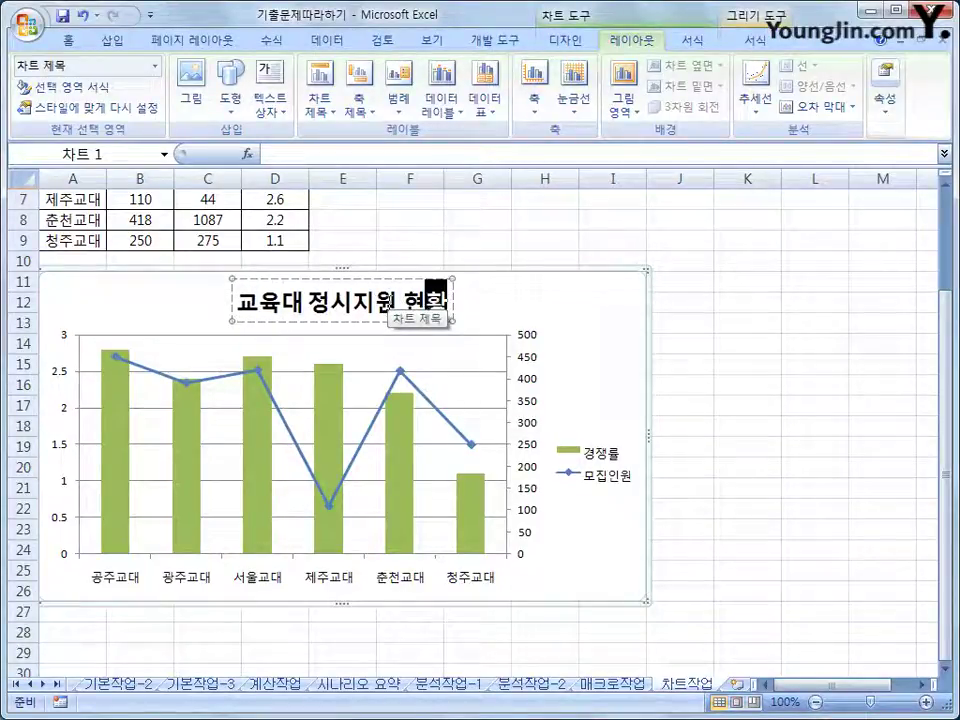
{"action": "left_click", "coordinate": [495, 306]}
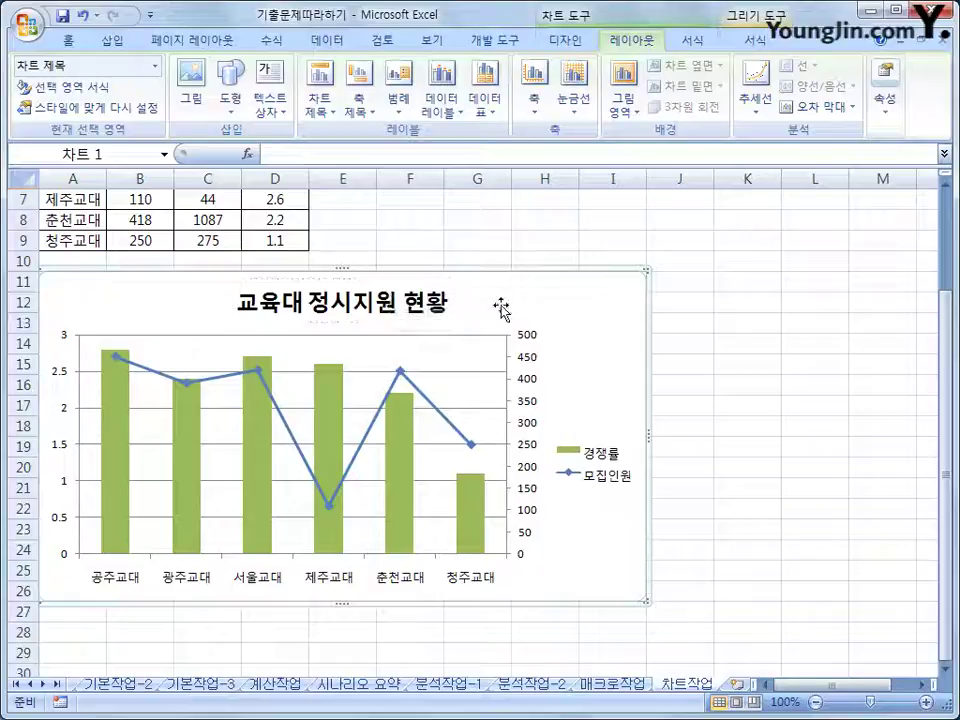
Format the chart title in 굴림체, size 16, without bold.
{"action": "left_click", "coordinate": [441, 312]}
{"action": "right_click", "coordinate": [441, 310]}
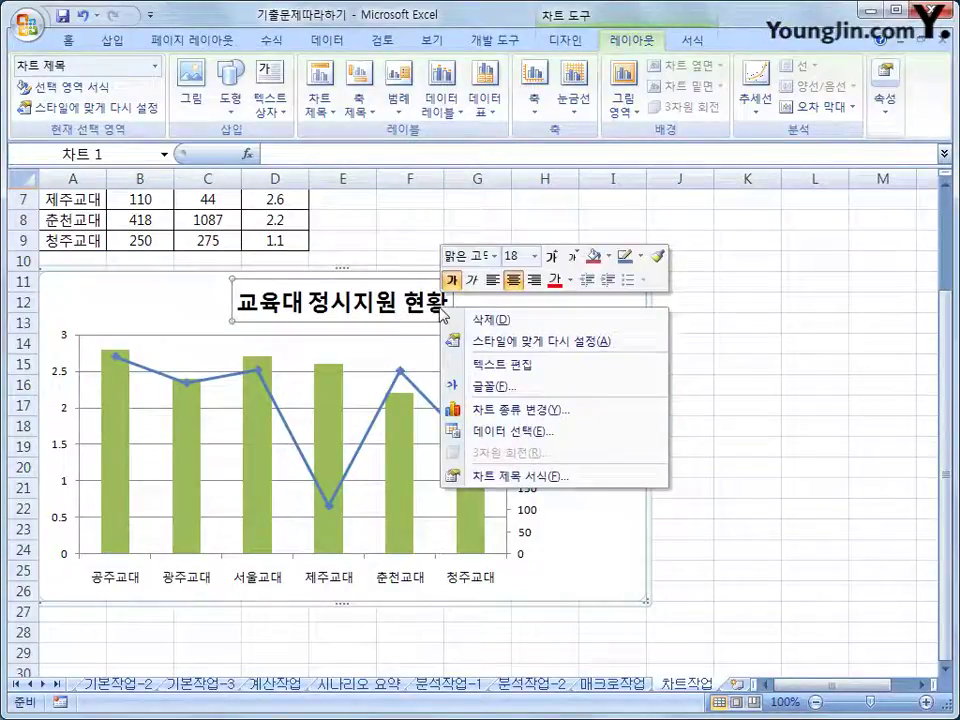
{"action": "left_click", "coordinate": [494, 256]}
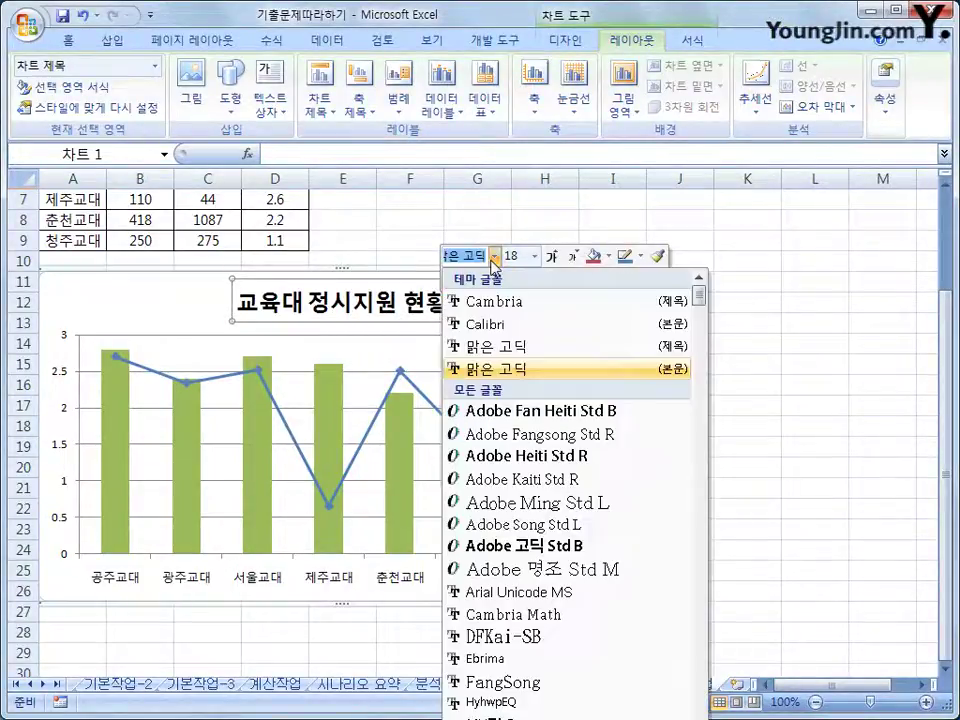
{"action": "left_click_drag", "start_coordinate": [697, 300], "coordinate": [702, 332]}
{"action": "left_click_drag", "start_coordinate": [701, 320], "coordinate": [702, 400]}
{"action": "left_click", "coordinate": [586, 302]}
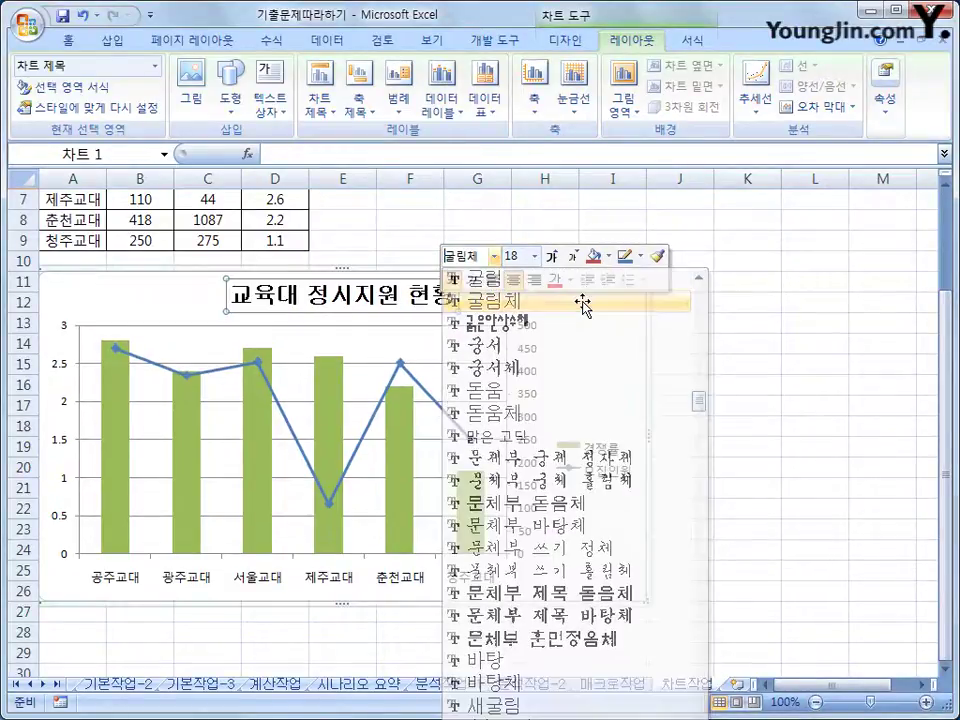
{"action": "left_click", "coordinate": [535, 256]}
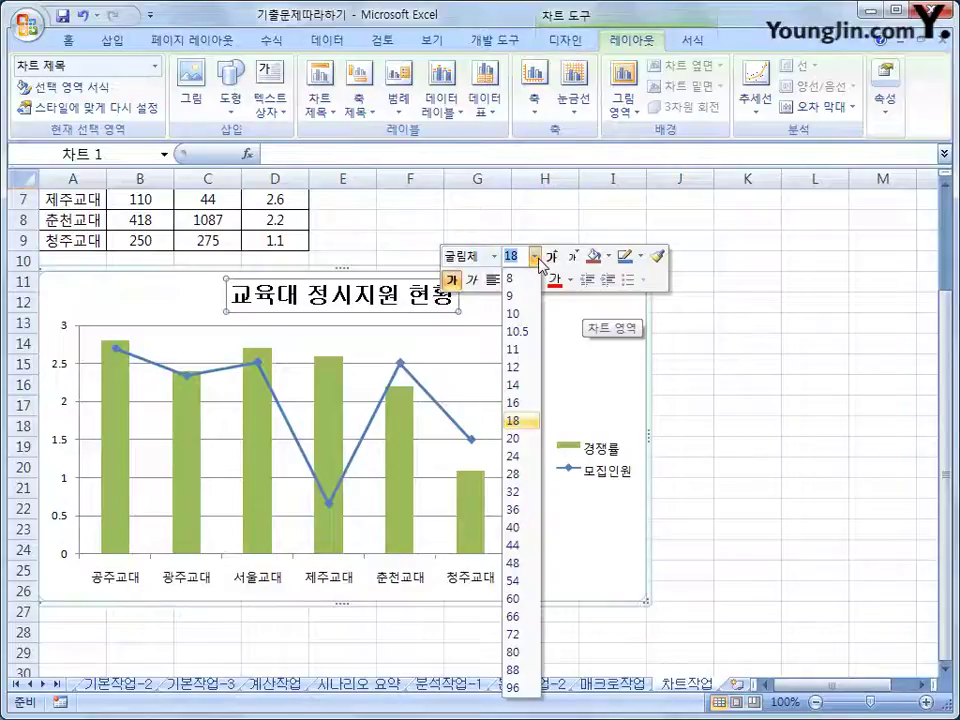
{"action": "left_click", "coordinate": [525, 403]}
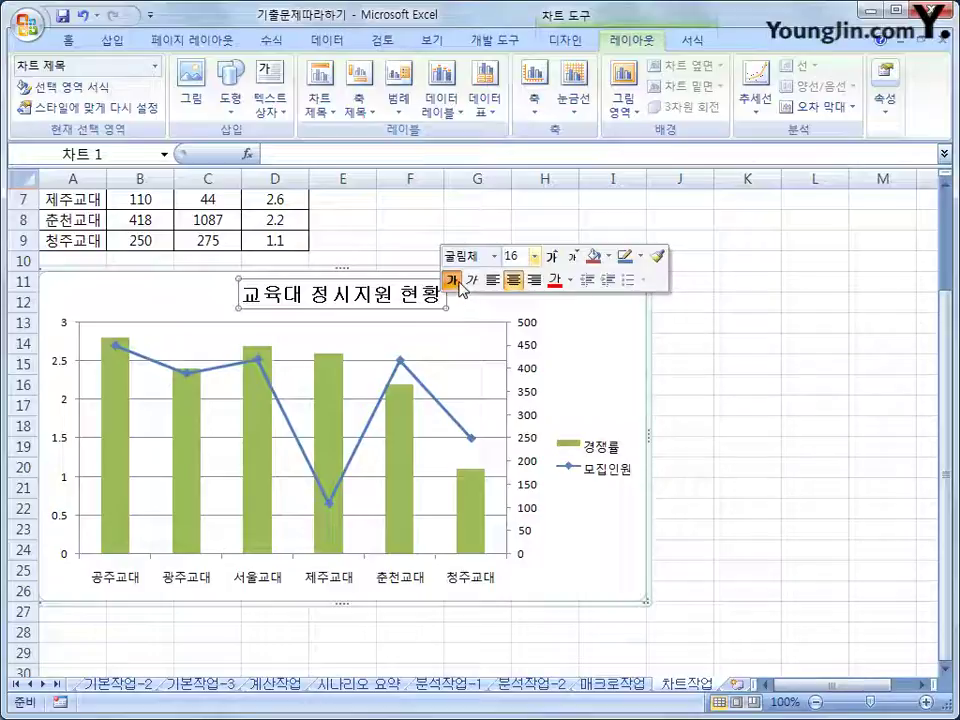
{"action": "left_click", "coordinate": [754, 376]}
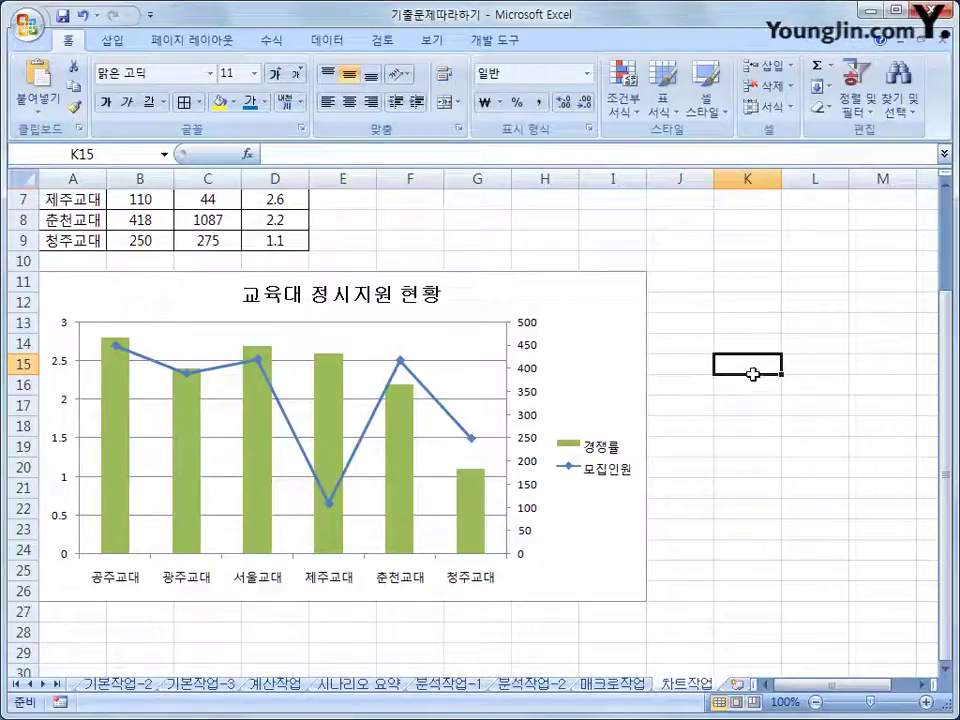
Set the primary vertical axis's major unit to a fixed 0.7.
{"action": "left_click", "coordinate": [66, 368]}
{"action": "right_click", "coordinate": [66, 368]}
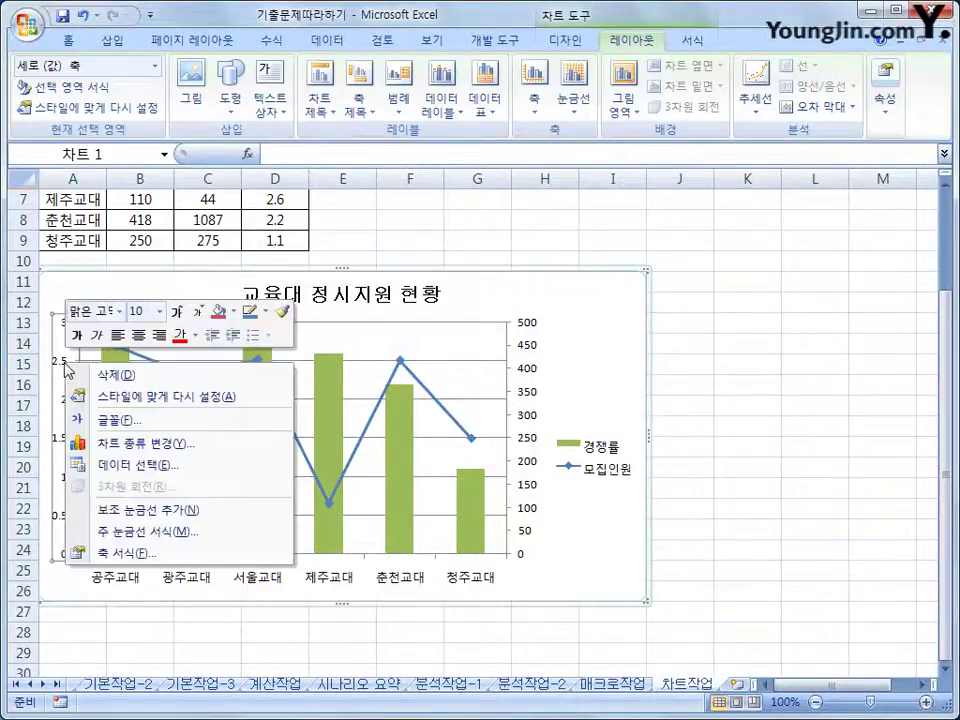
{"action": "left_click", "coordinate": [200, 555]}
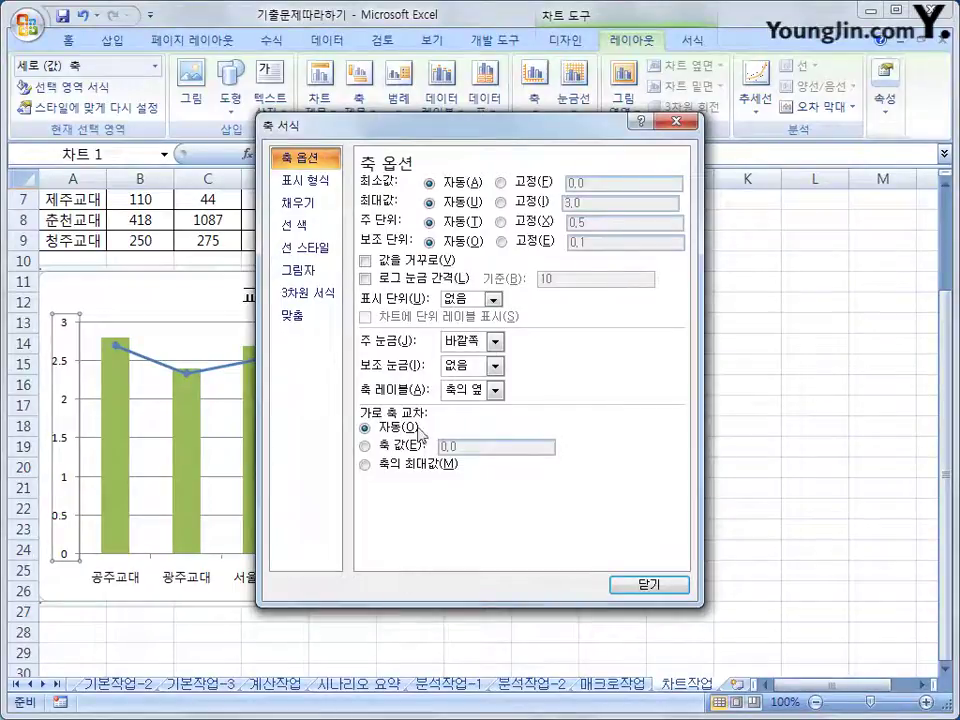
{"action": "left_click", "coordinate": [604, 222]}
{"action": "double_click", "coordinate": [604, 222]}
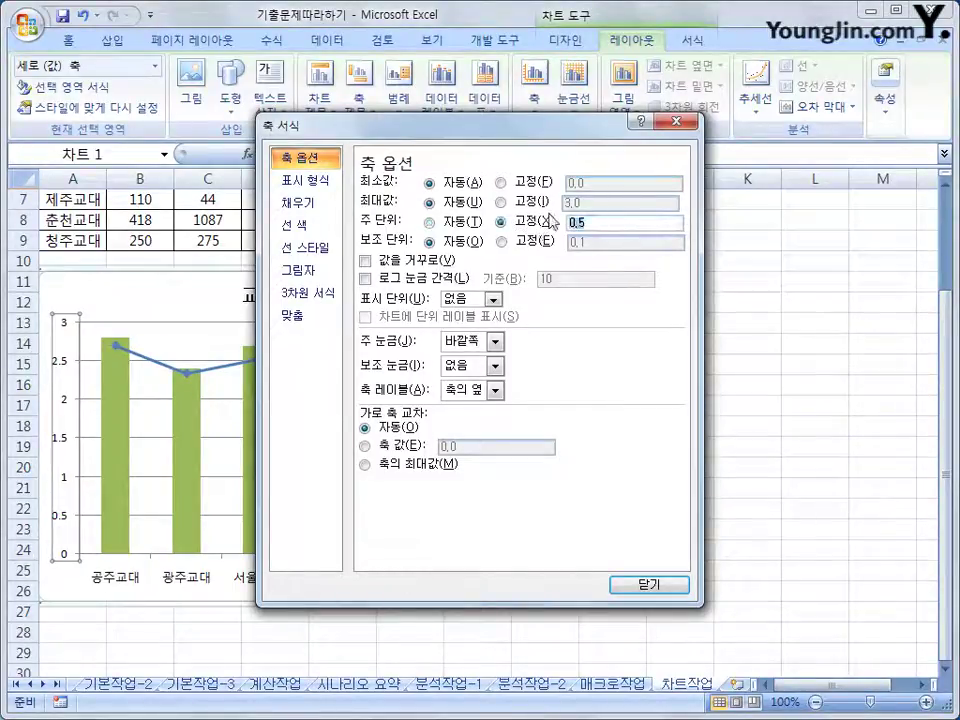
{"action": "type", "text": "0."}
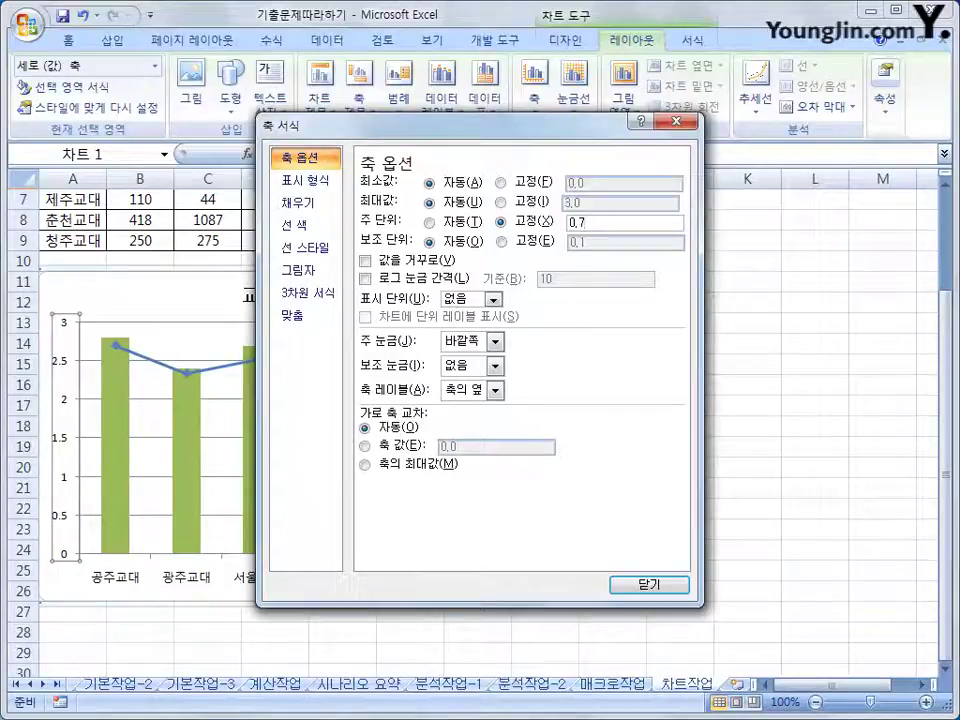
{"action": "left_click", "coordinate": [643, 597]}
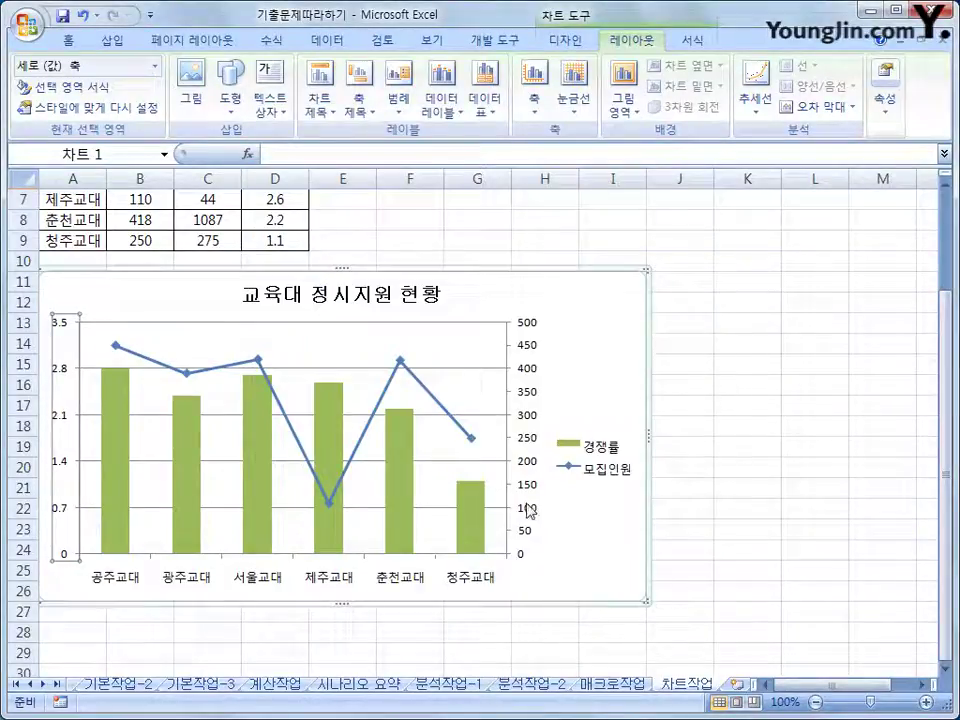
Set the secondary vertical axis's major unit to a fixed 100 and deselect the chart.
{"action": "left_click", "coordinate": [532, 401]}
{"action": "right_click", "coordinate": [531, 397]}
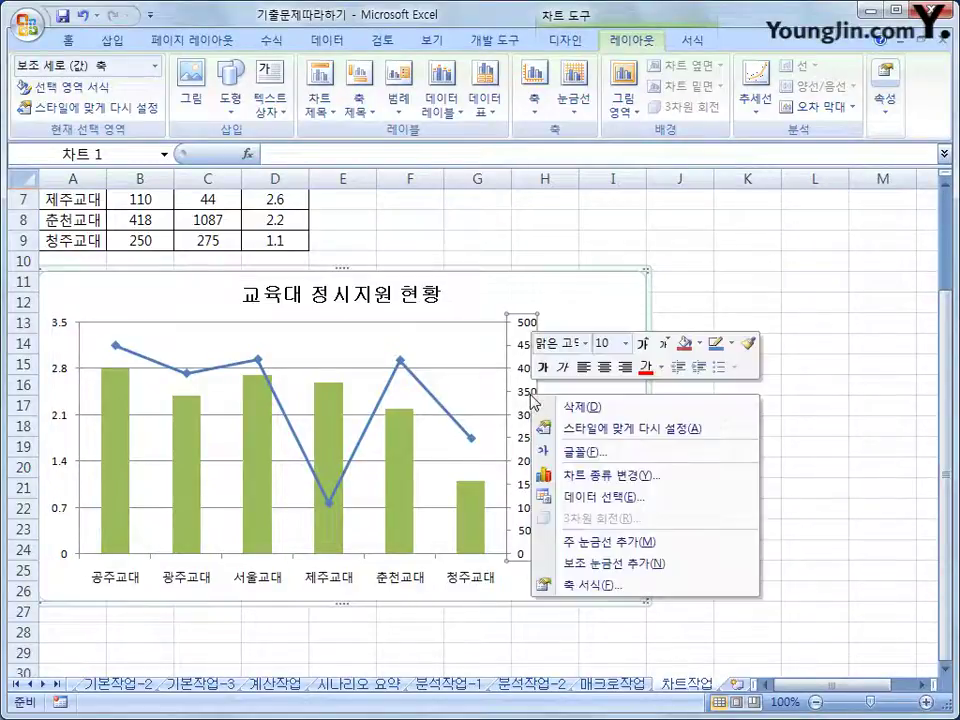
{"action": "left_click", "coordinate": [684, 594]}
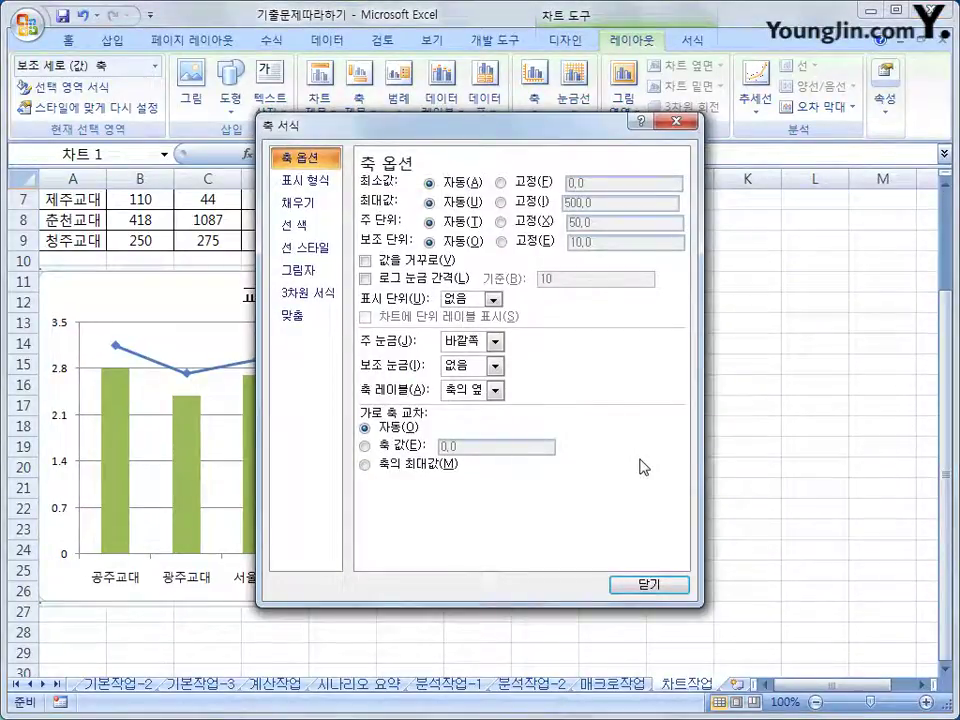
{"action": "left_click", "coordinate": [540, 223]}
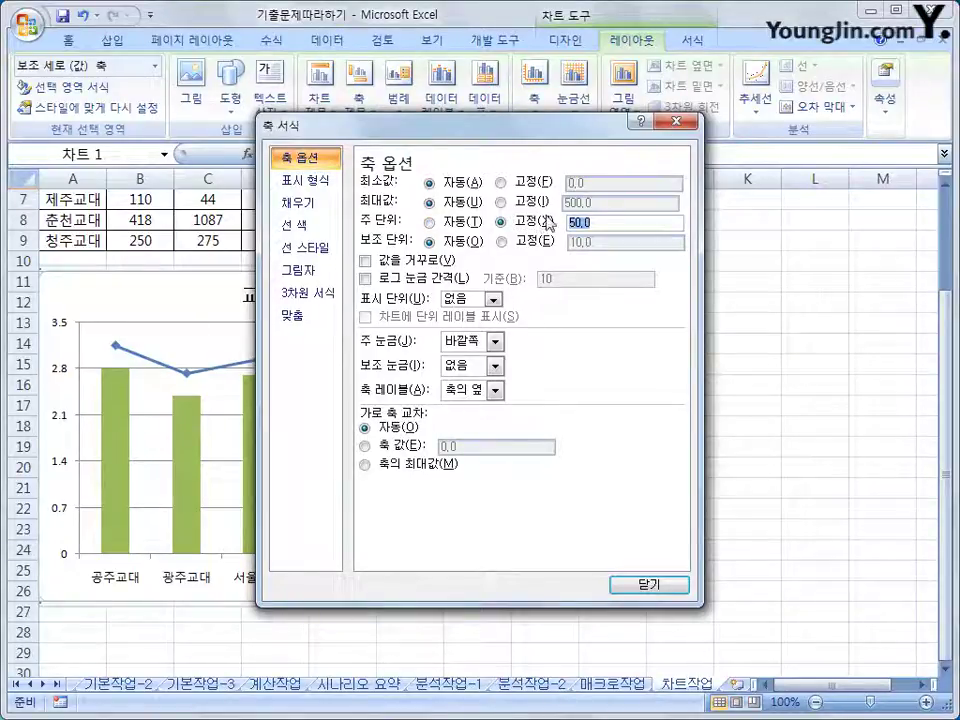
{"action": "type", "text": "100"}
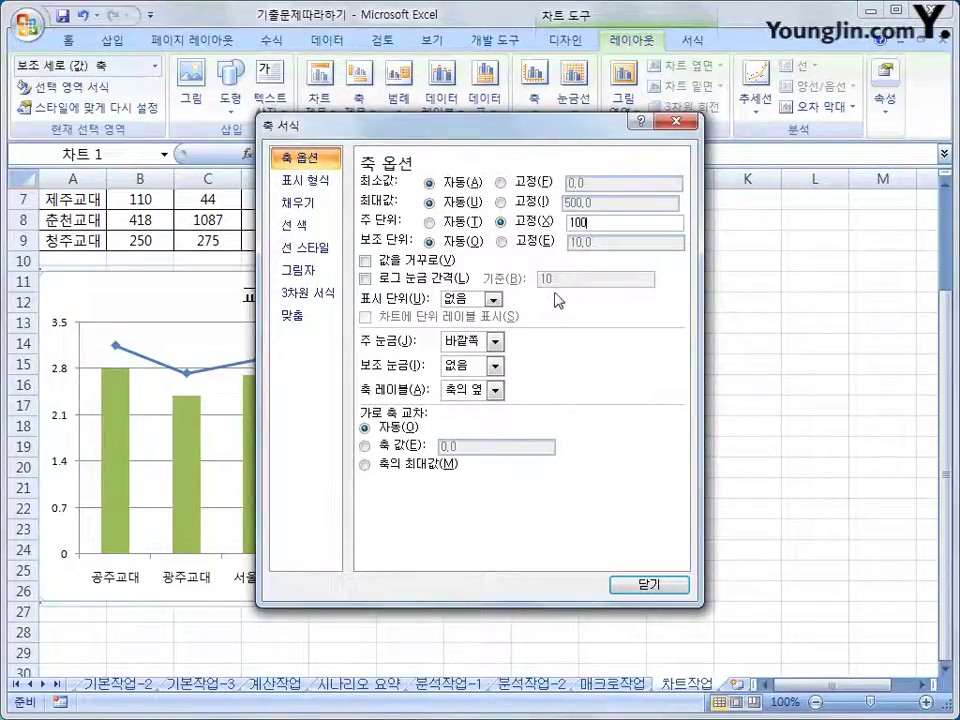
{"action": "left_click", "coordinate": [672, 584]}
{"action": "left_click", "coordinate": [757, 567]}
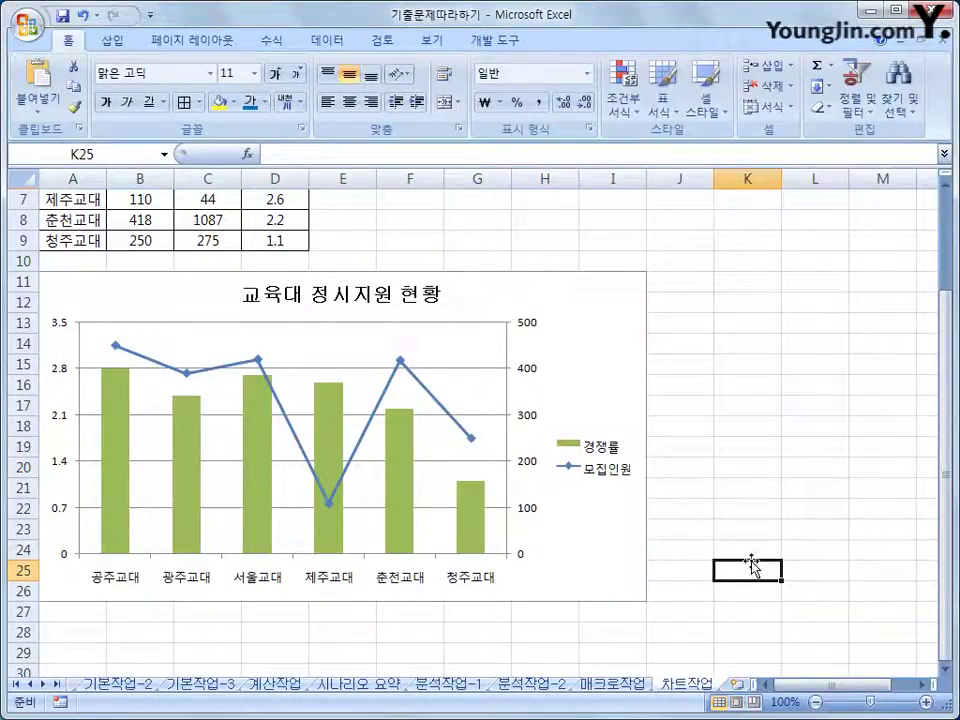
Change the chart legend's font to 바탕체 and enlarge its text size.
{"action": "left_click", "coordinate": [608, 472]}
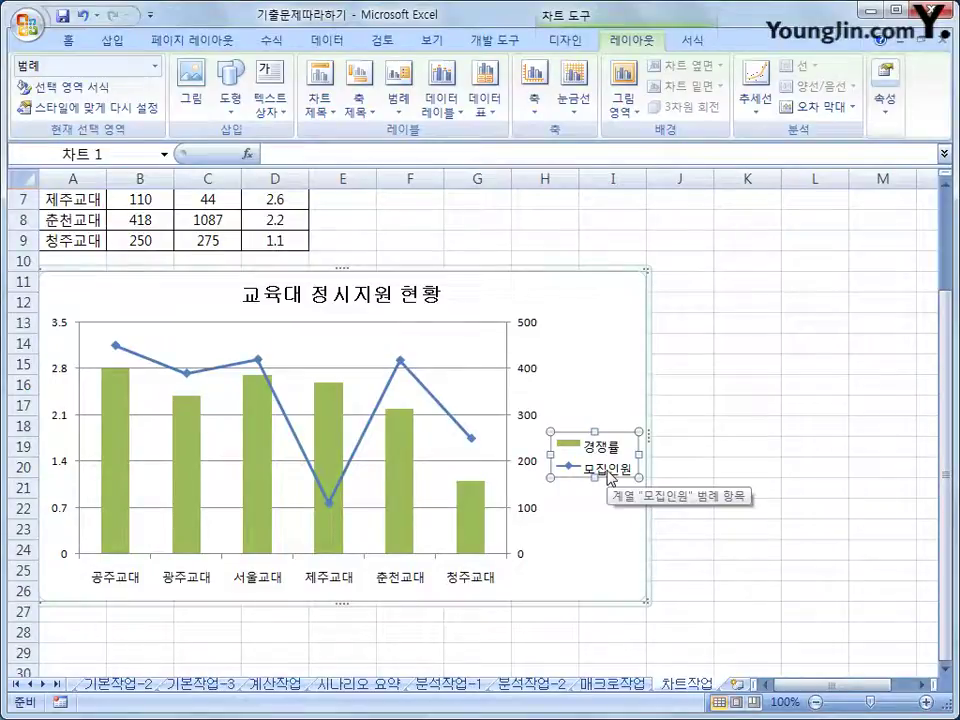
{"action": "right_click", "coordinate": [608, 452]}
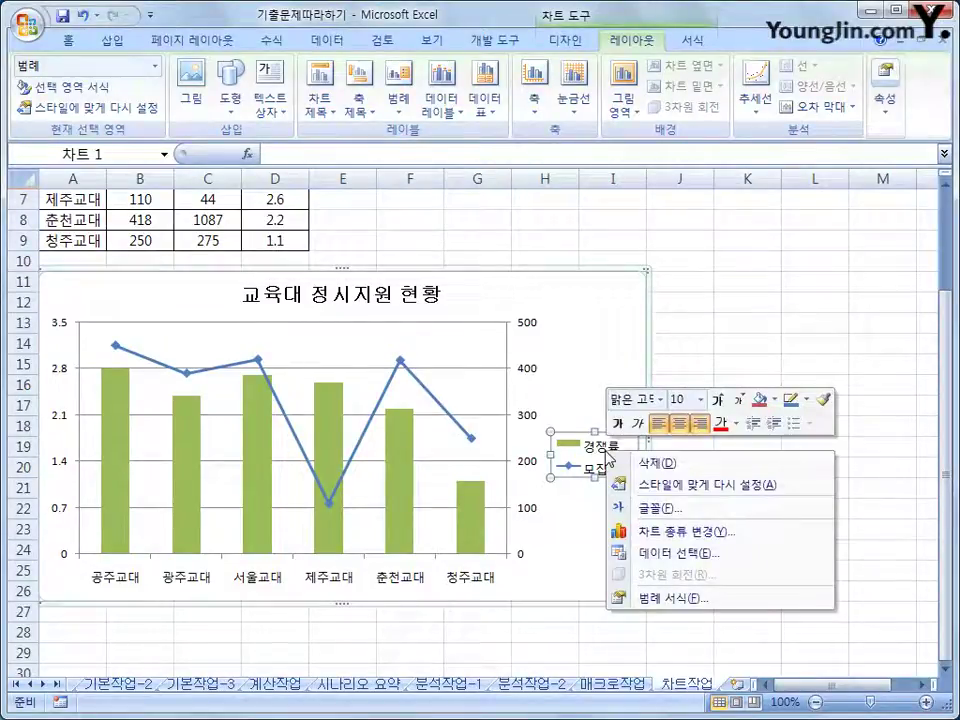
{"action": "left_click", "coordinate": [660, 399]}
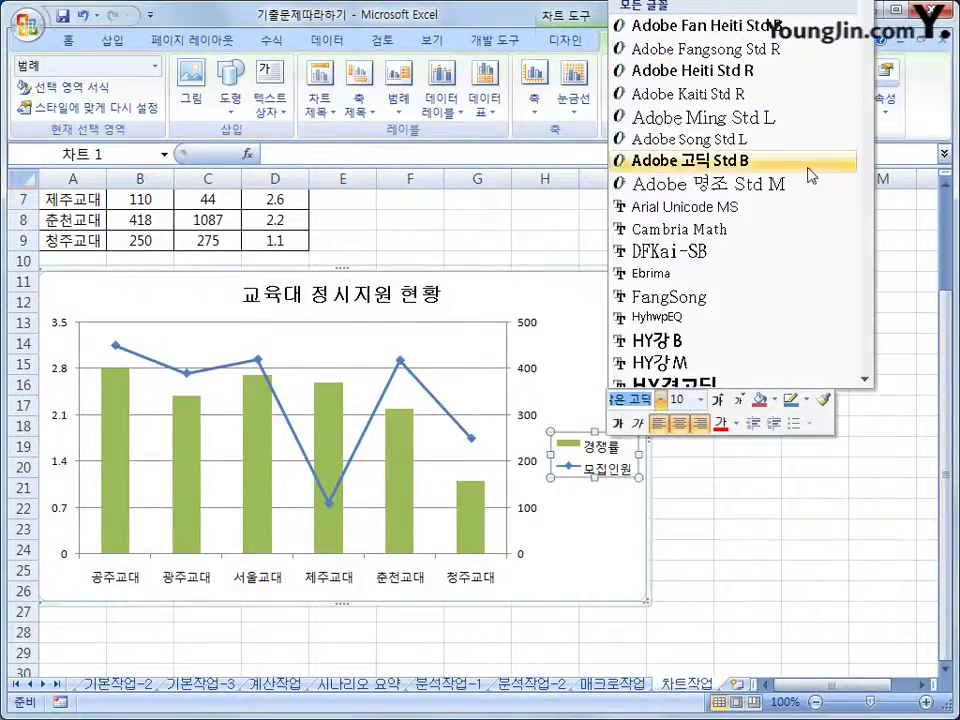
{"action": "scroll", "coordinate": [845, 30], "scroll_direction": "down", "scroll_amount": 15}
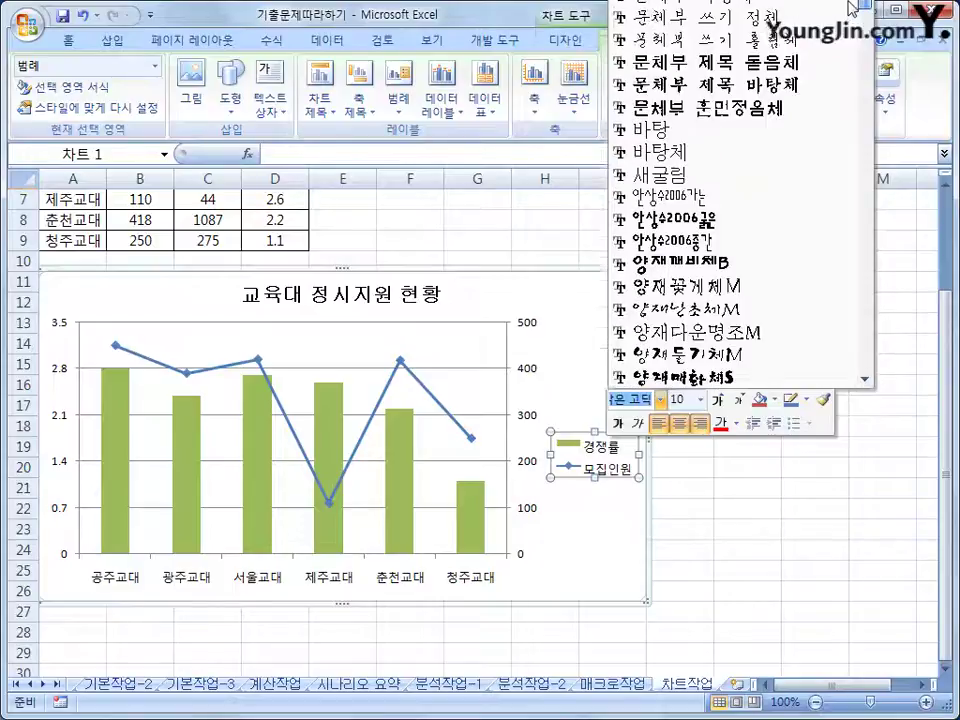
{"action": "scroll", "coordinate": [851, 8], "scroll_direction": "up", "scroll_amount": 6}
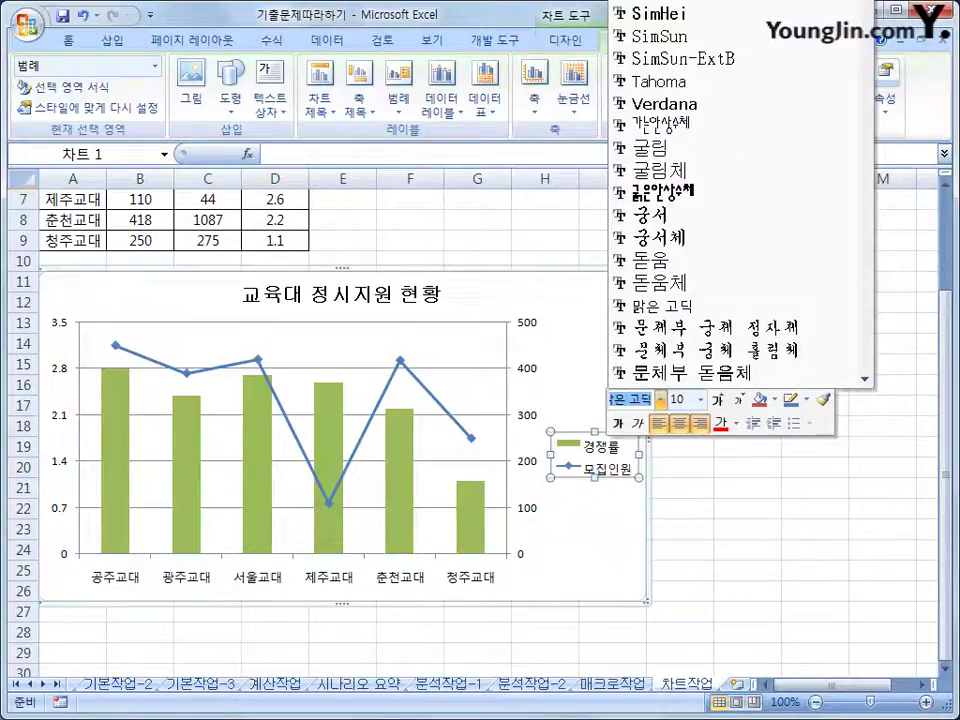
{"action": "scroll", "coordinate": [740, 190], "scroll_direction": "down", "scroll_amount": 3}
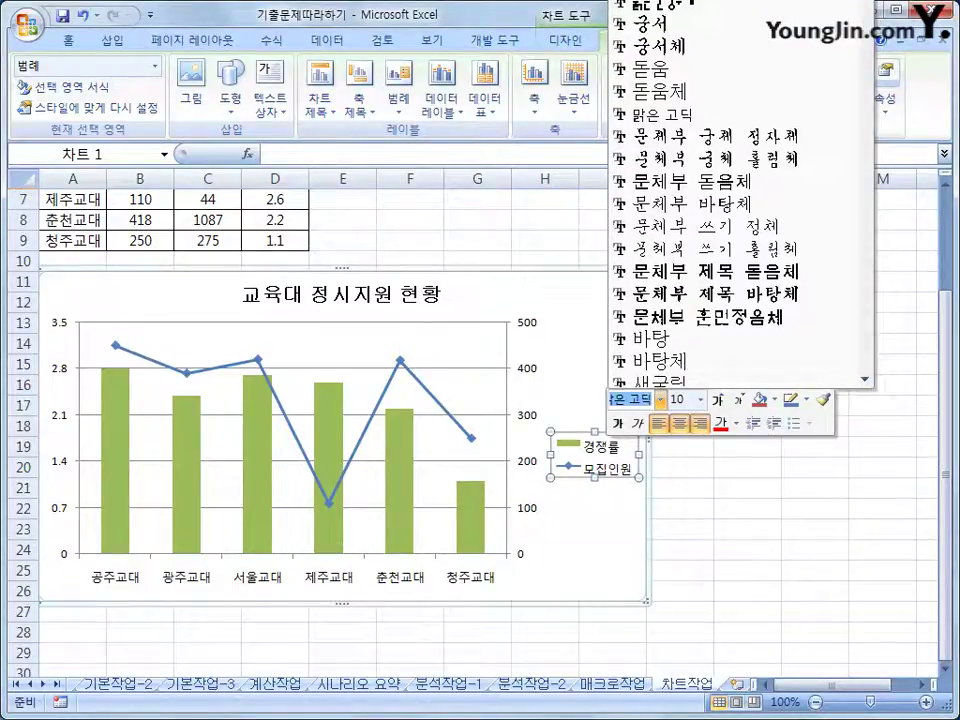
{"action": "left_click", "coordinate": [686, 362]}
{"action": "left_click", "coordinate": [702, 400]}
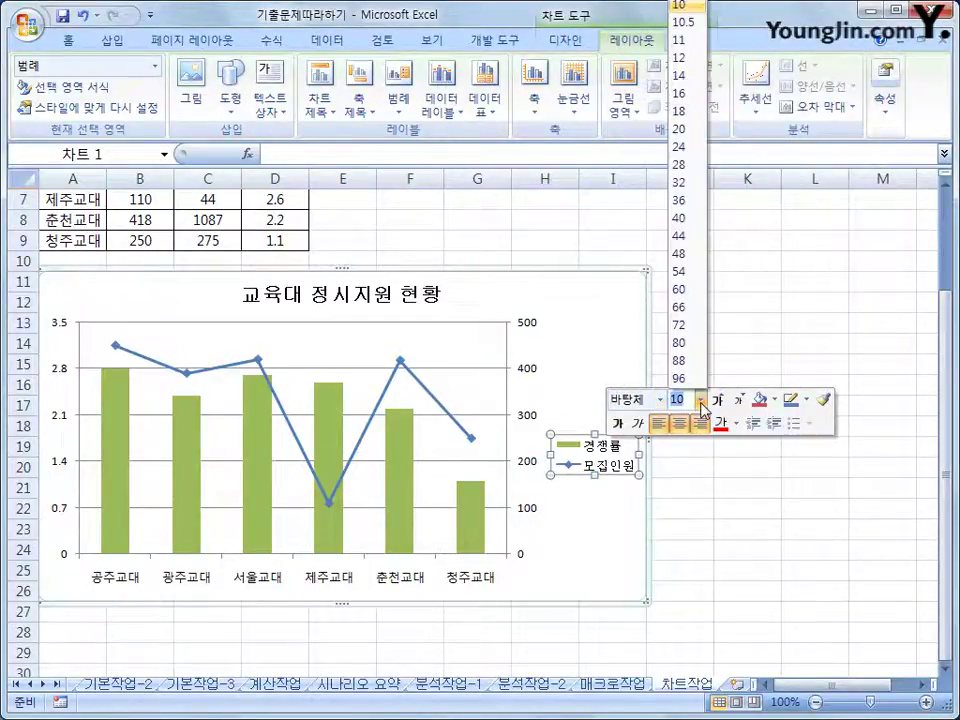
{"action": "left_click", "coordinate": [678, 77]}
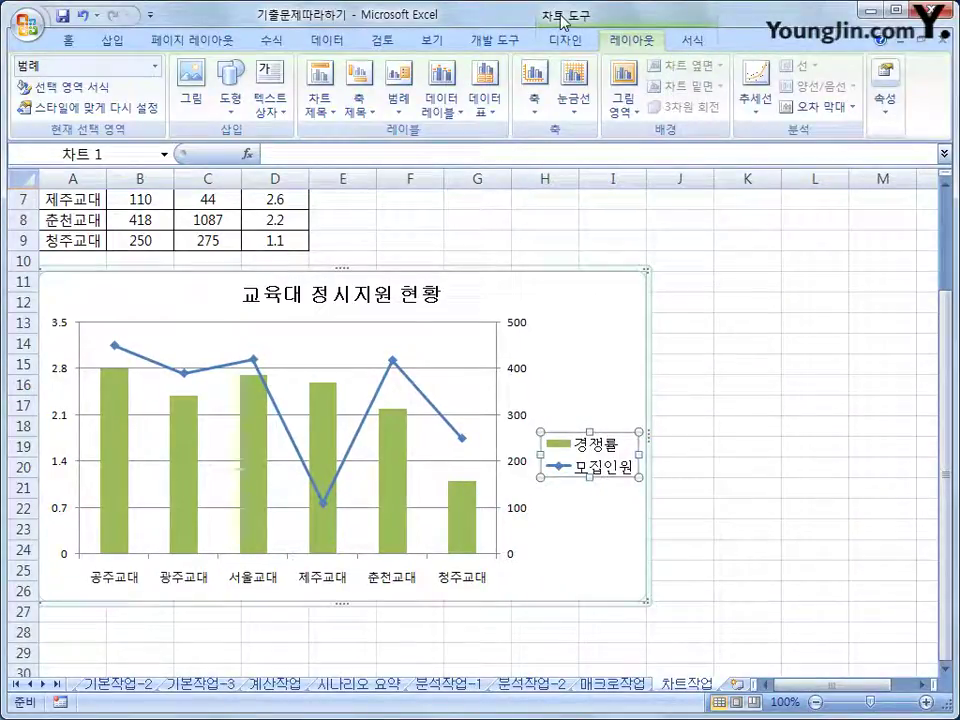
Place the legend at the top of the chart, between the title and the plot area, and deselect the chart.
{"action": "left_click", "coordinate": [398, 112]}
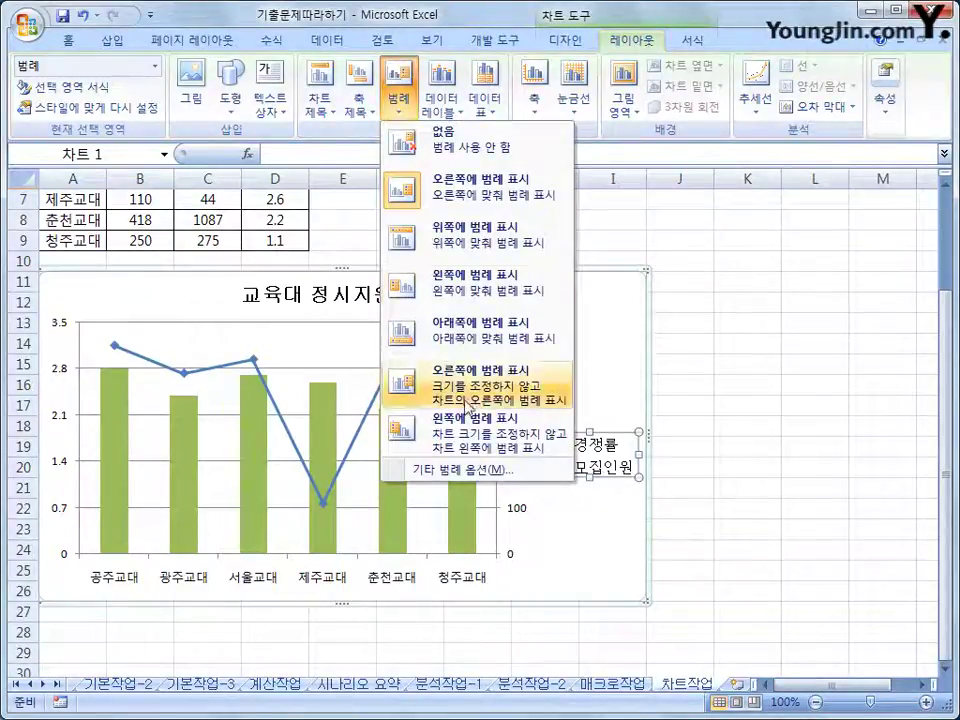
{"action": "left_click", "coordinate": [461, 252]}
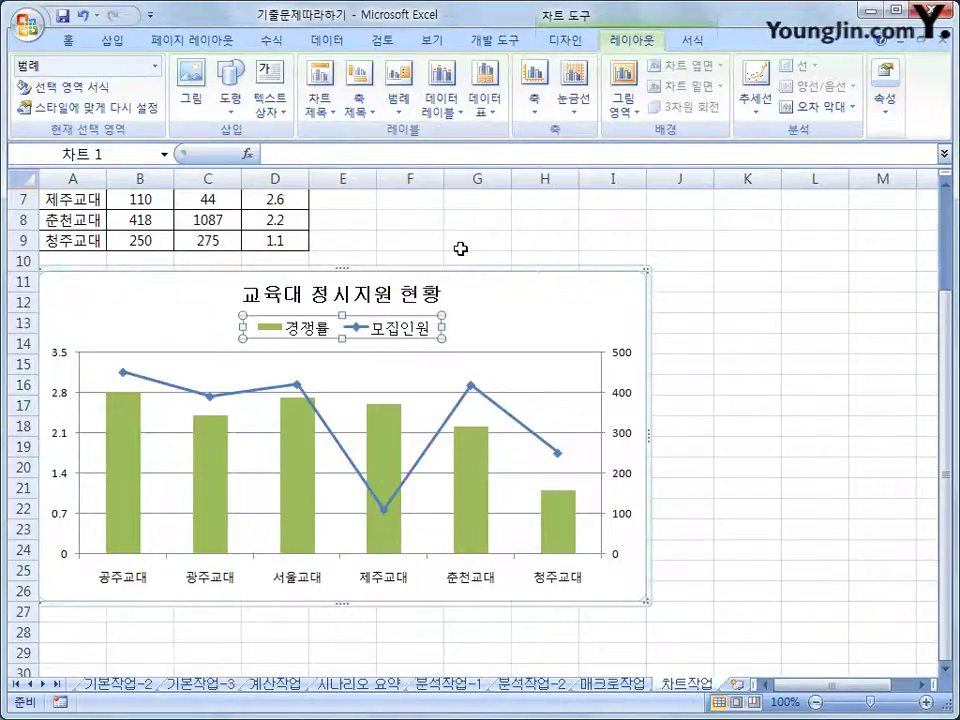
{"action": "left_click", "coordinate": [762, 532]}
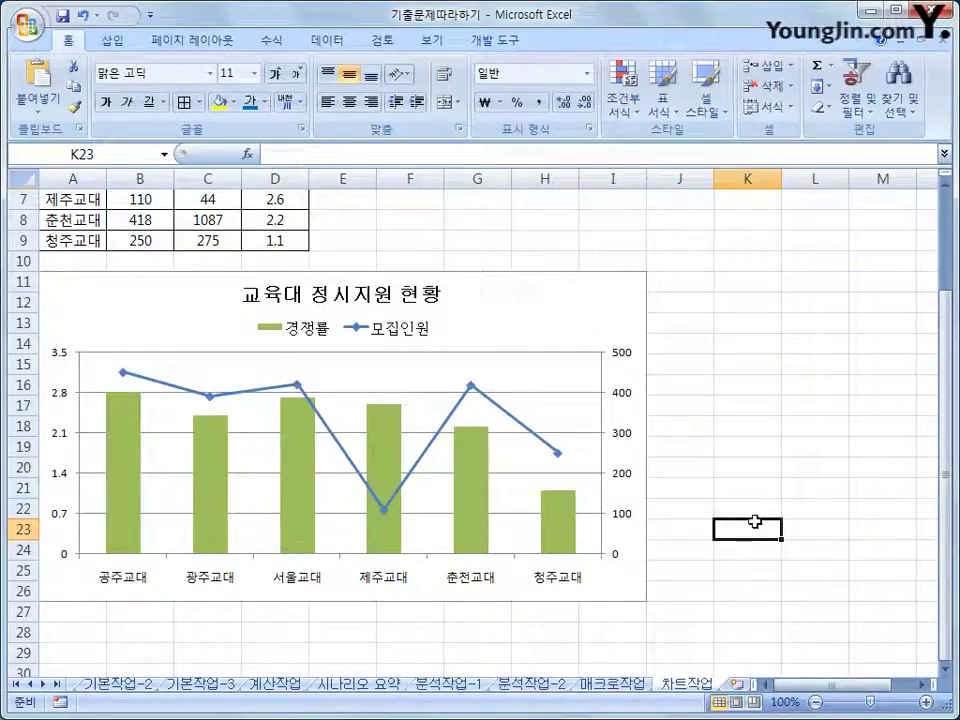
{"action": "left_click", "coordinate": [823, 605]}
{"action": "scroll", "coordinate": [823, 603], "scroll_direction": "up", "scroll_amount": 1}
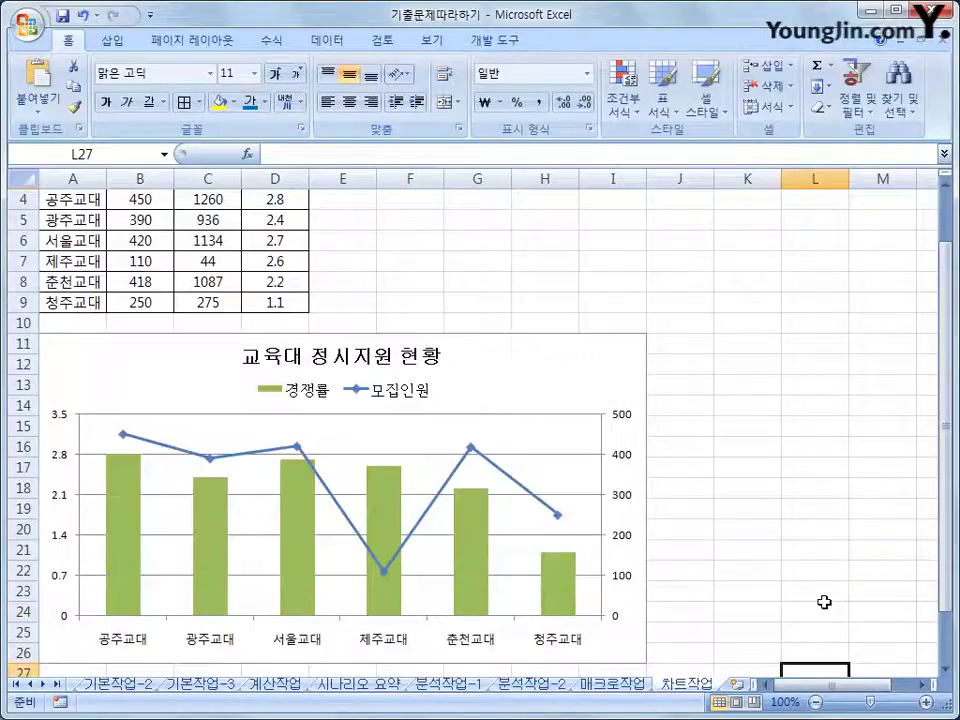